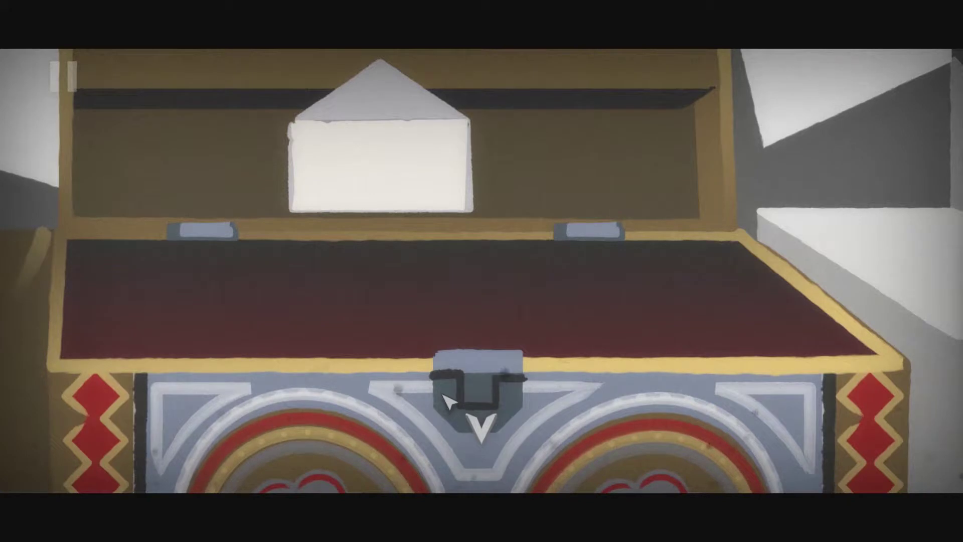
# Step: Cycle the first symbol on the under-bed box twice without opening it
pyautogui.click(494, 440)
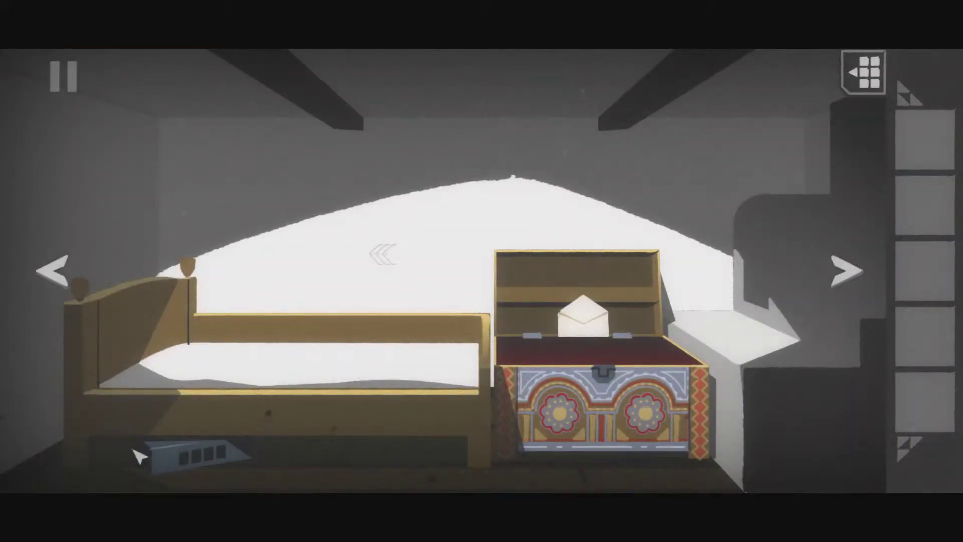
pyautogui.click(169, 459)
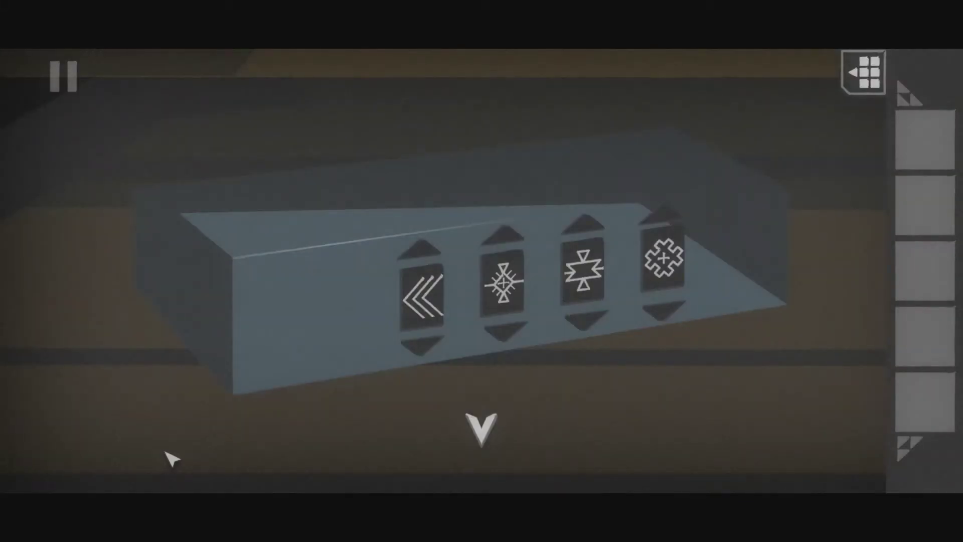
pyautogui.click(431, 356)
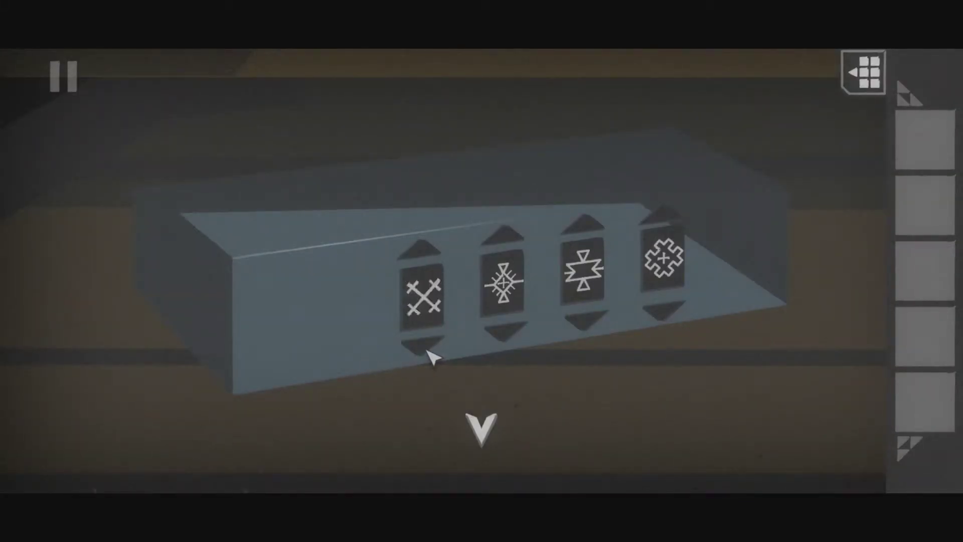
pyautogui.click(431, 355)
pyautogui.click(482, 428)
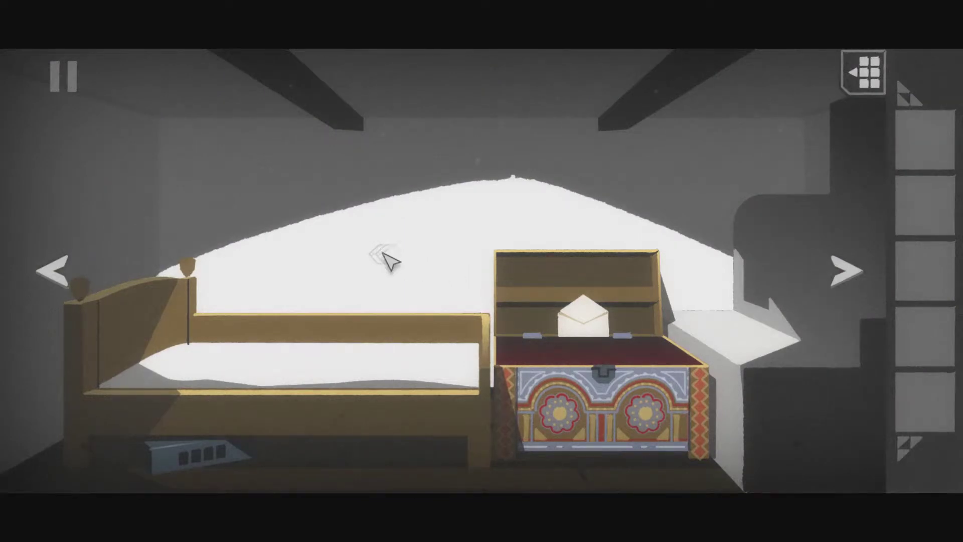
# Step: Set the box's first symbol tile to left-pointing chevrons
pyautogui.click(229, 448)
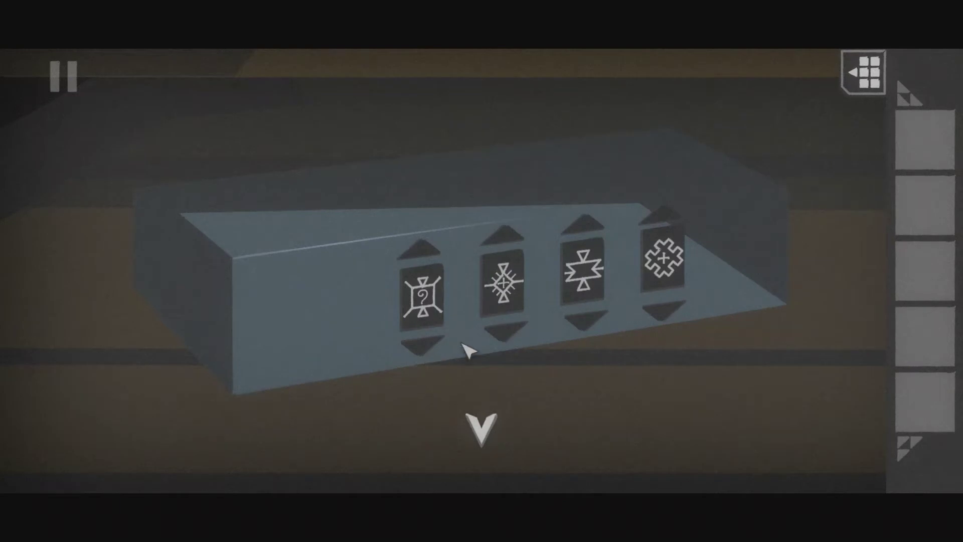
pyautogui.click(437, 345)
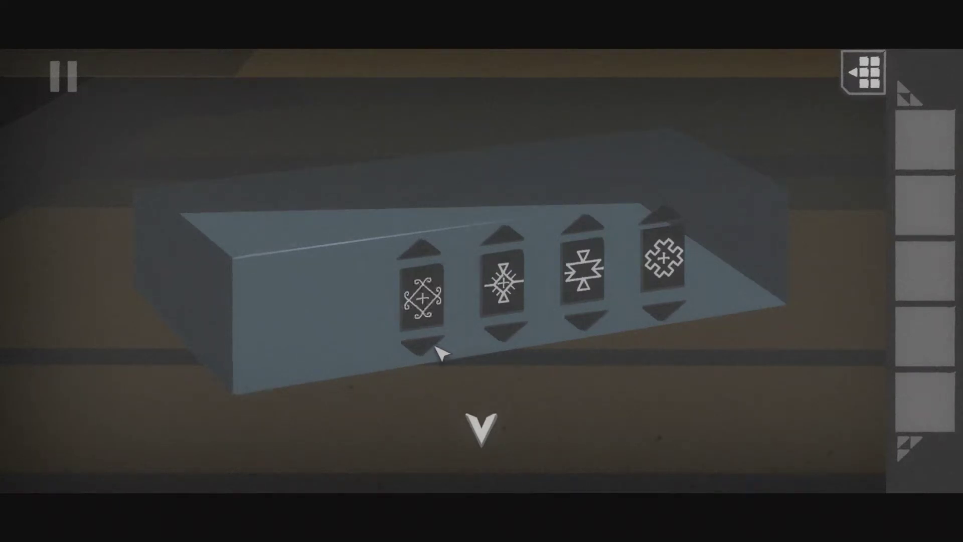
pyautogui.click(432, 258)
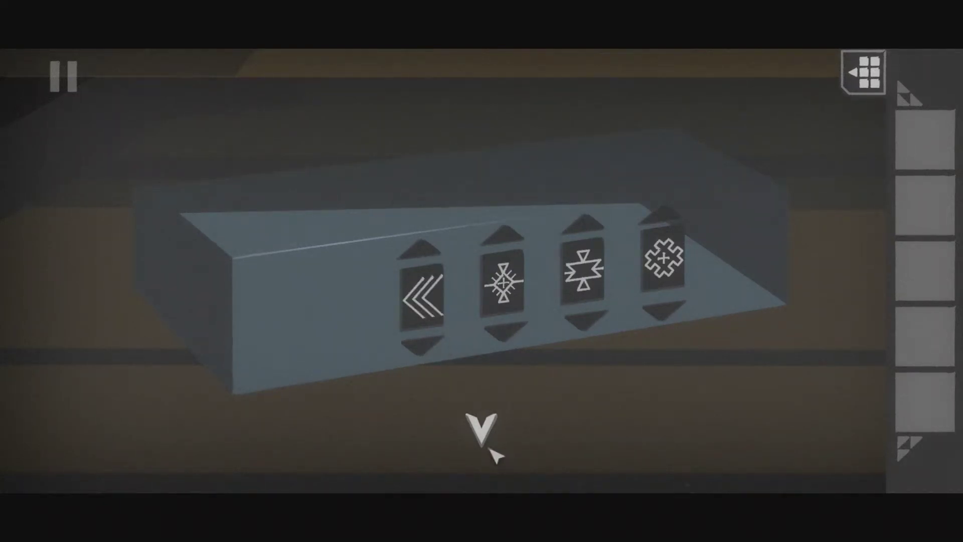
pyautogui.click(481, 431)
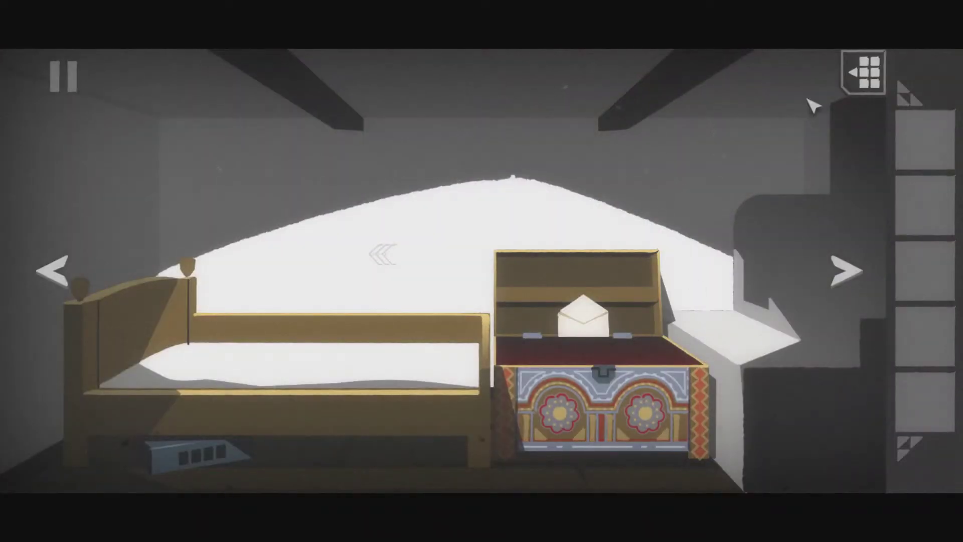
# Step: Check the collected items in the inventory, then move to the kitchen
pyautogui.click(866, 73)
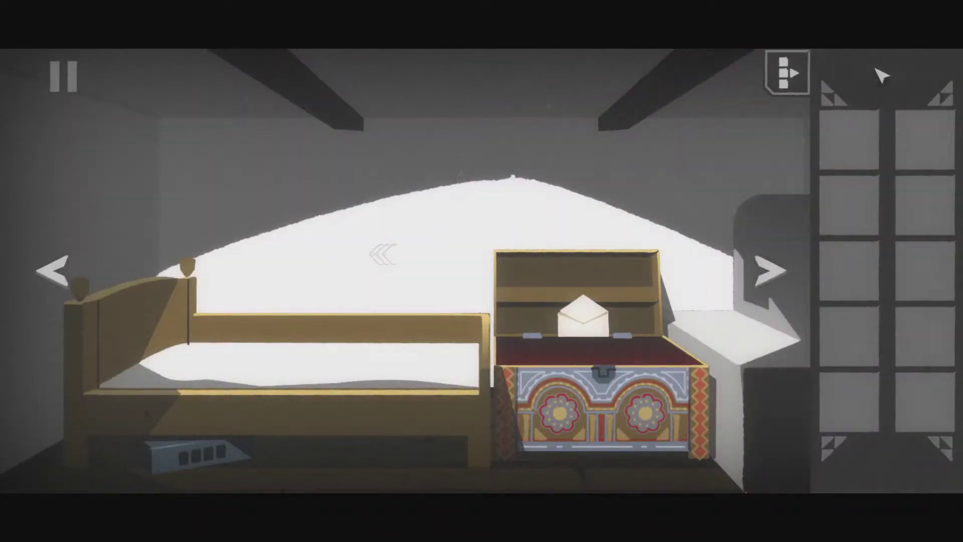
pyautogui.click(793, 75)
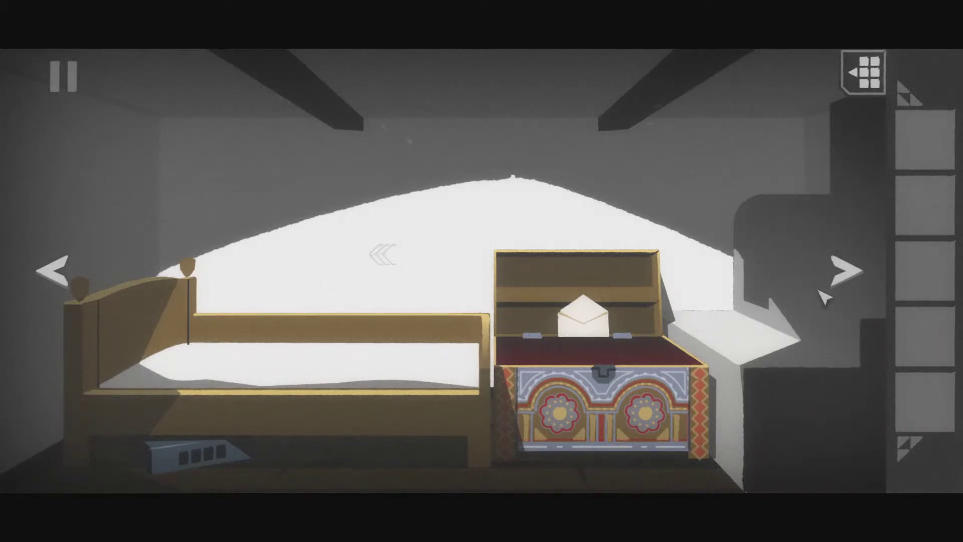
pyautogui.click(844, 270)
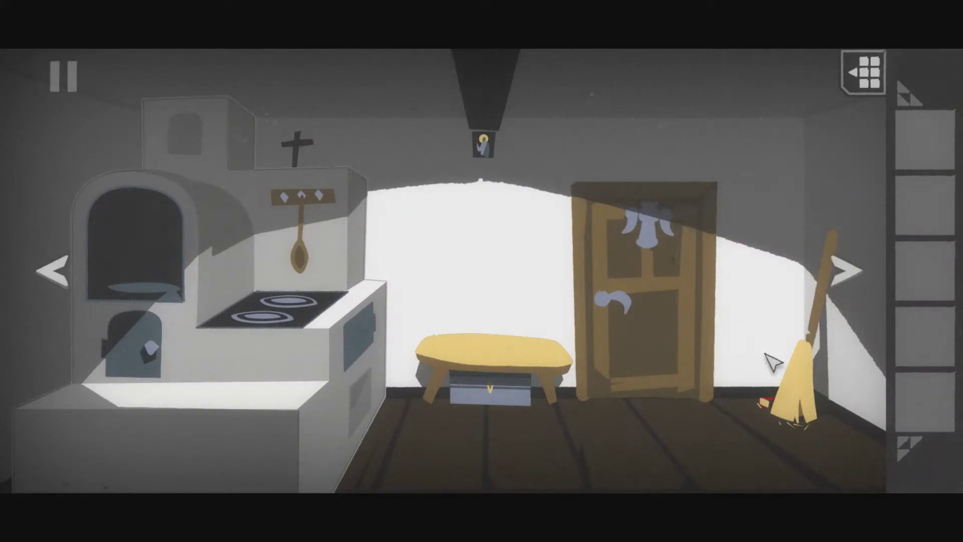
# Step: Pick up the matches beside the broom and inspect its wooden handle
pyautogui.click(765, 403)
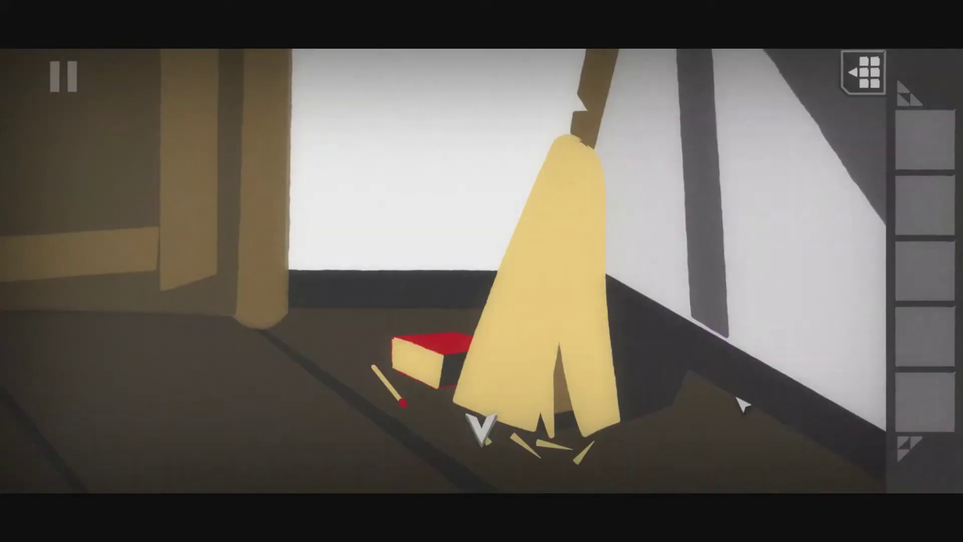
pyautogui.click(407, 363)
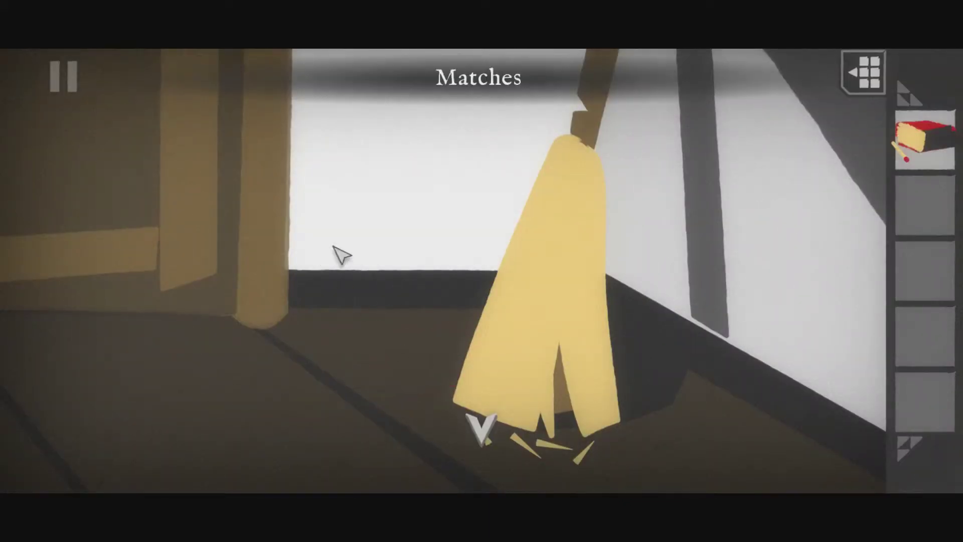
pyautogui.click(540, 399)
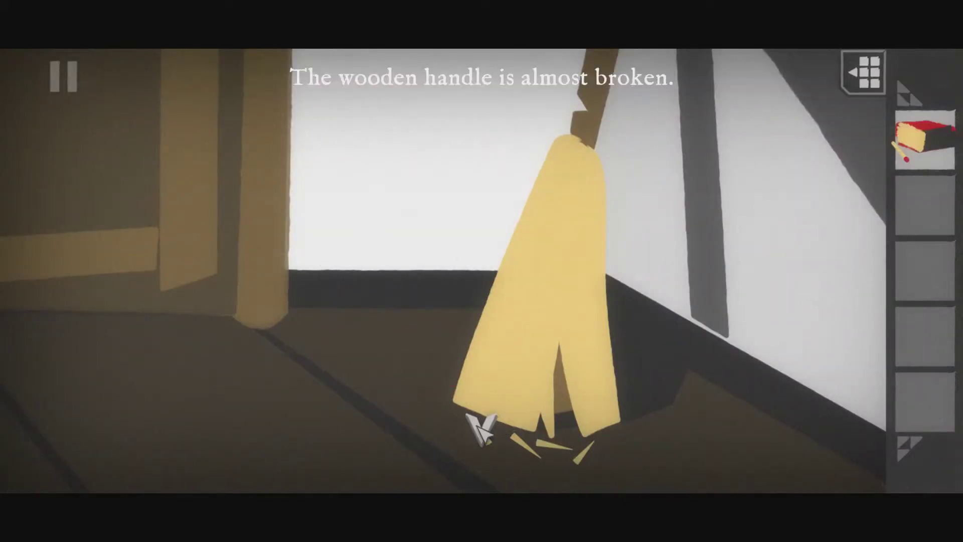
pyautogui.click(481, 431)
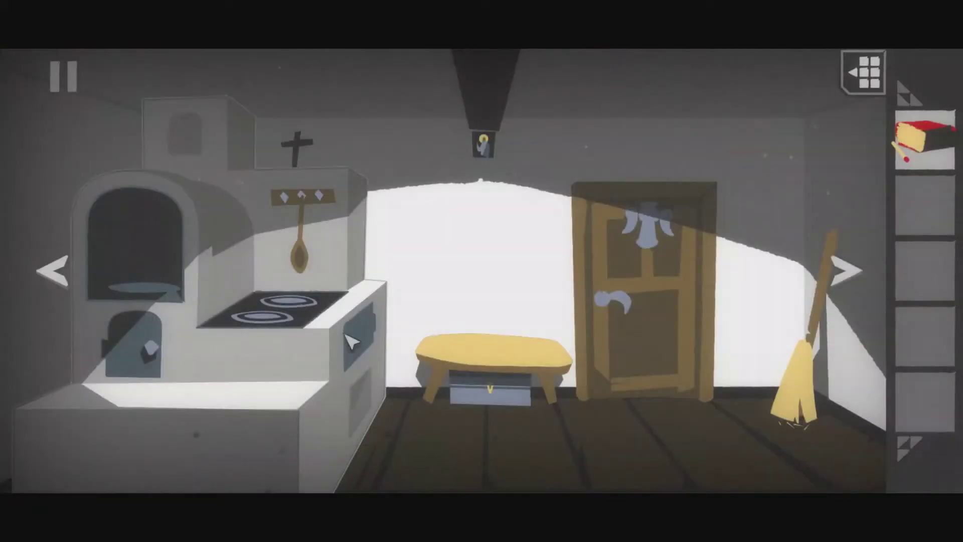
# Step: Inspect the stove and wooden spoon, try the locked bench drawer, and take the saw
pyautogui.click(308, 219)
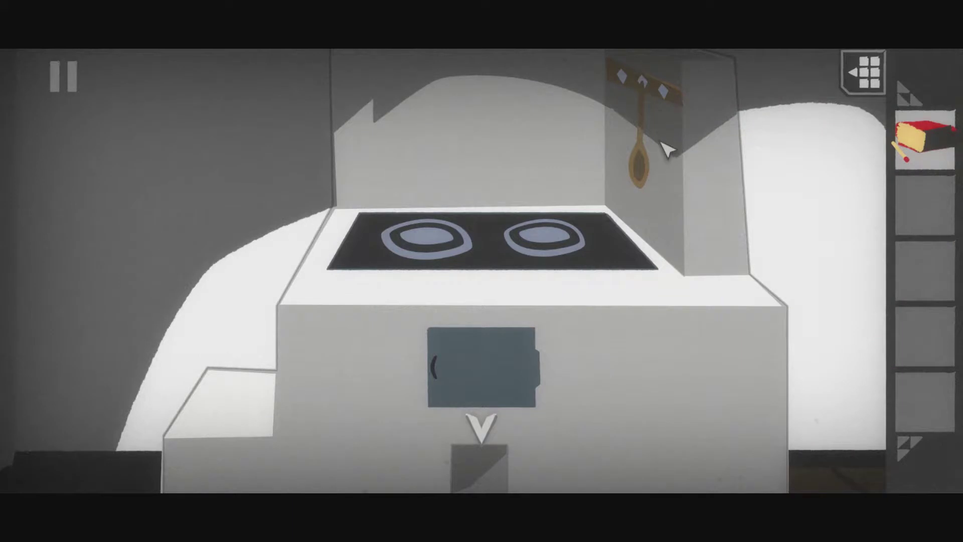
pyautogui.click(666, 150)
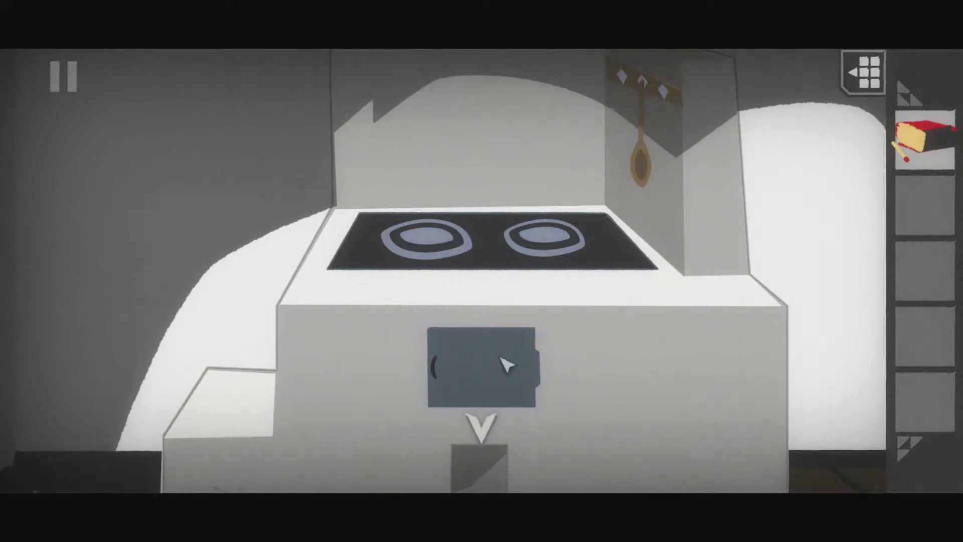
pyautogui.click(479, 422)
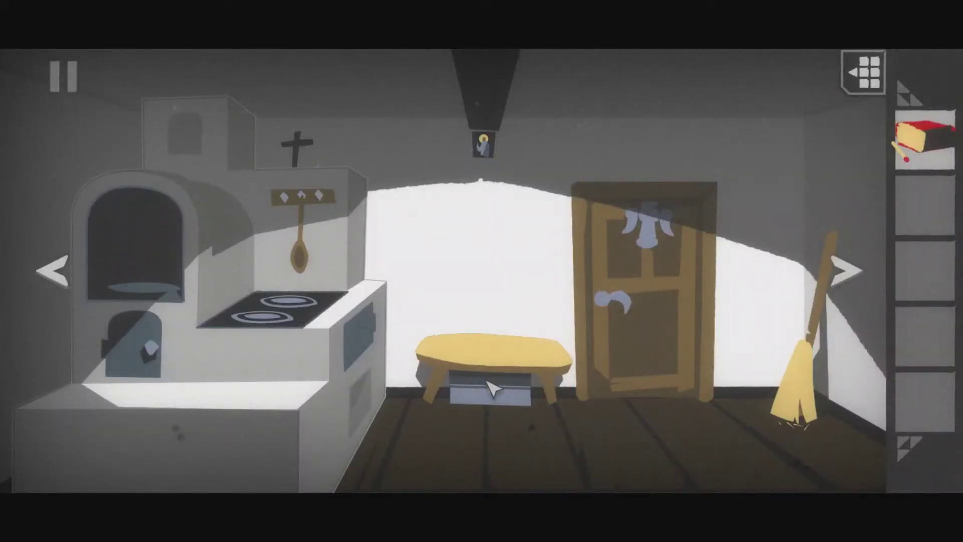
pyautogui.click(490, 388)
pyautogui.click(496, 320)
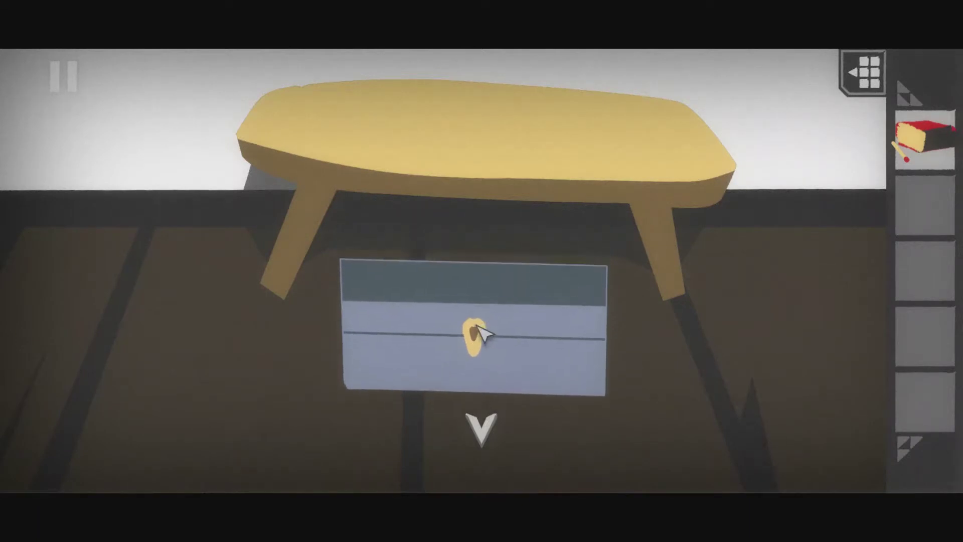
pyautogui.click(482, 335)
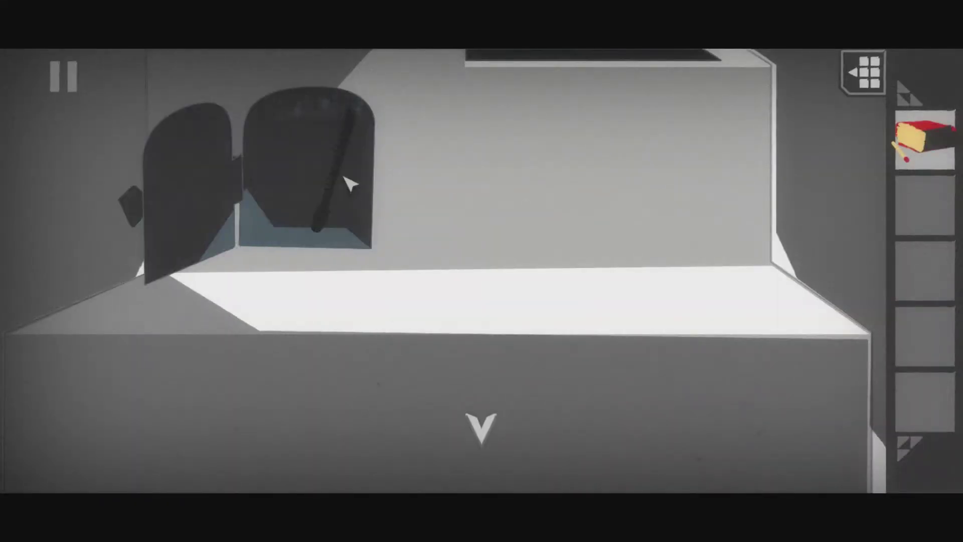
pyautogui.click(347, 183)
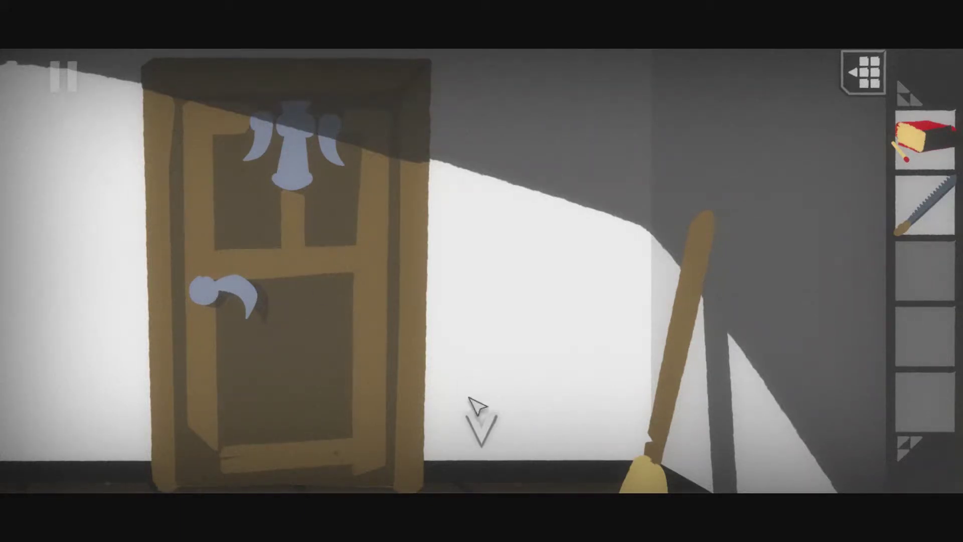
# Step: Try the locked drawer under the stool and inspect the wall icon
pyautogui.click(468, 434)
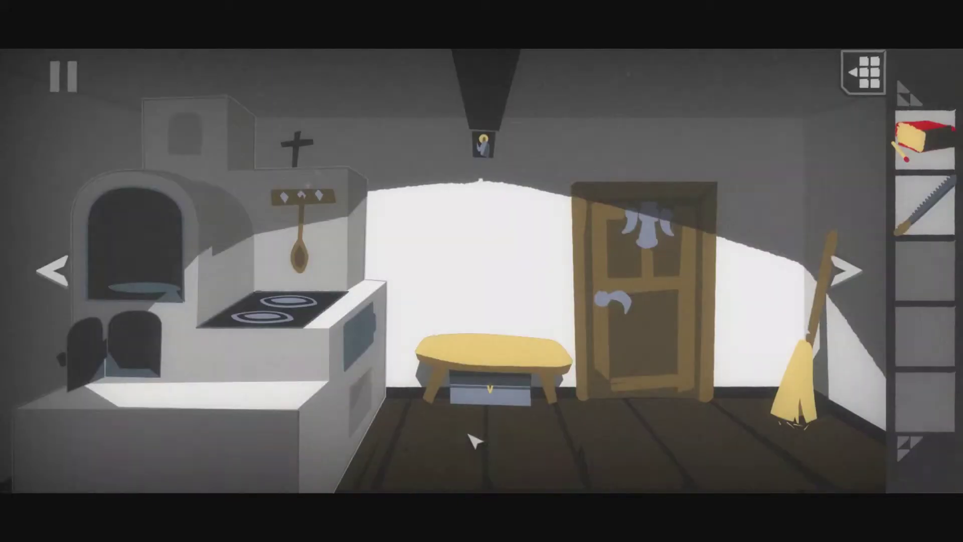
pyautogui.click(476, 395)
pyautogui.click(474, 359)
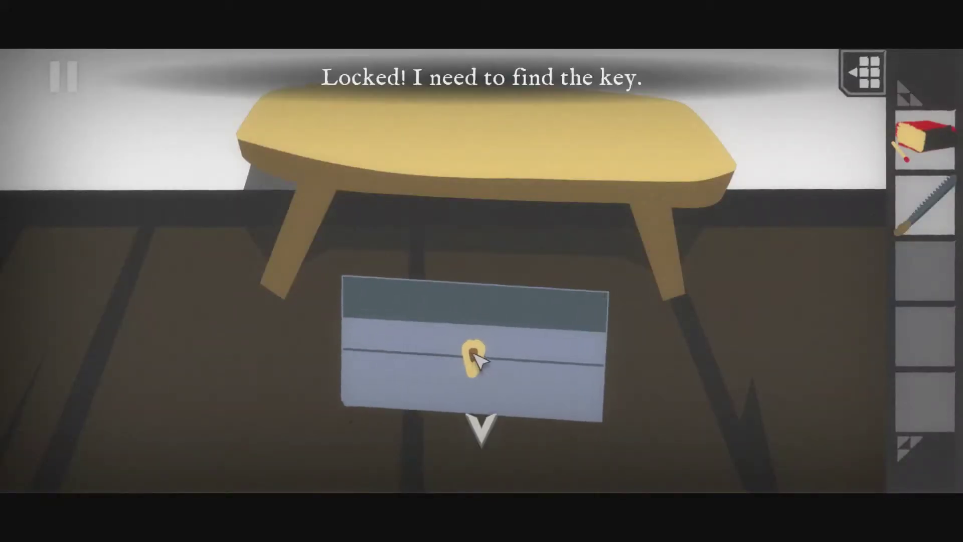
pyautogui.click(481, 425)
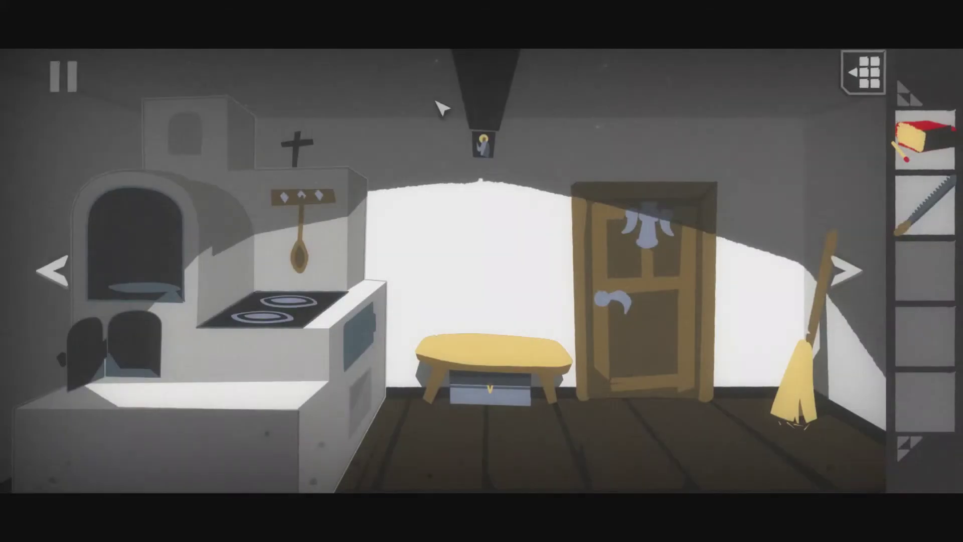
pyautogui.click(482, 145)
# Step: Light the firewood in the stove's firebox with the matches
pyautogui.click(372, 337)
pyautogui.click(458, 364)
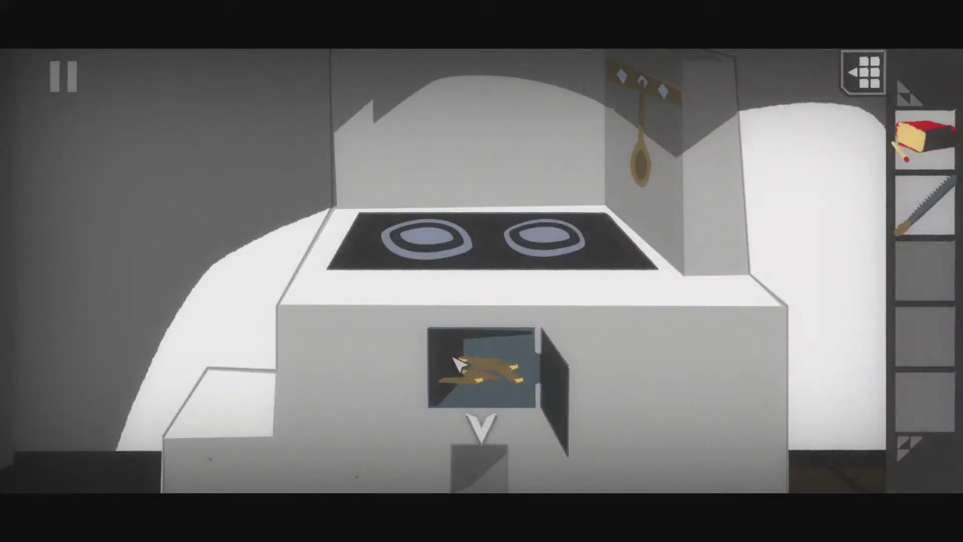
pyautogui.click(459, 365)
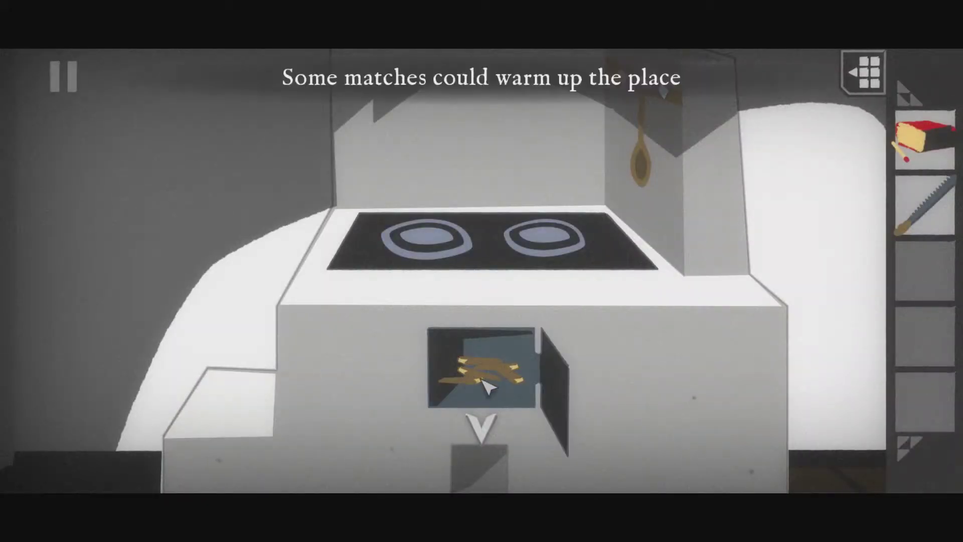
pyautogui.click(909, 144)
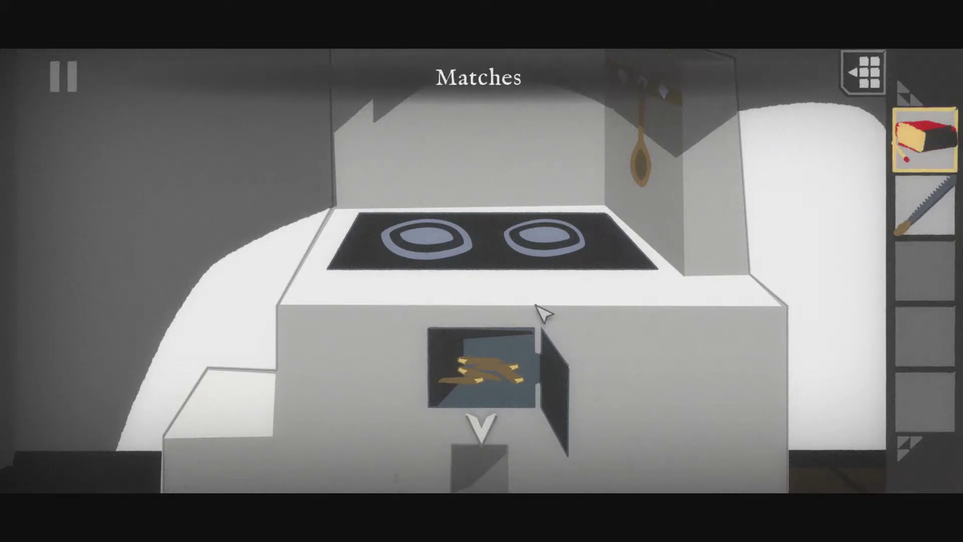
pyautogui.click(496, 372)
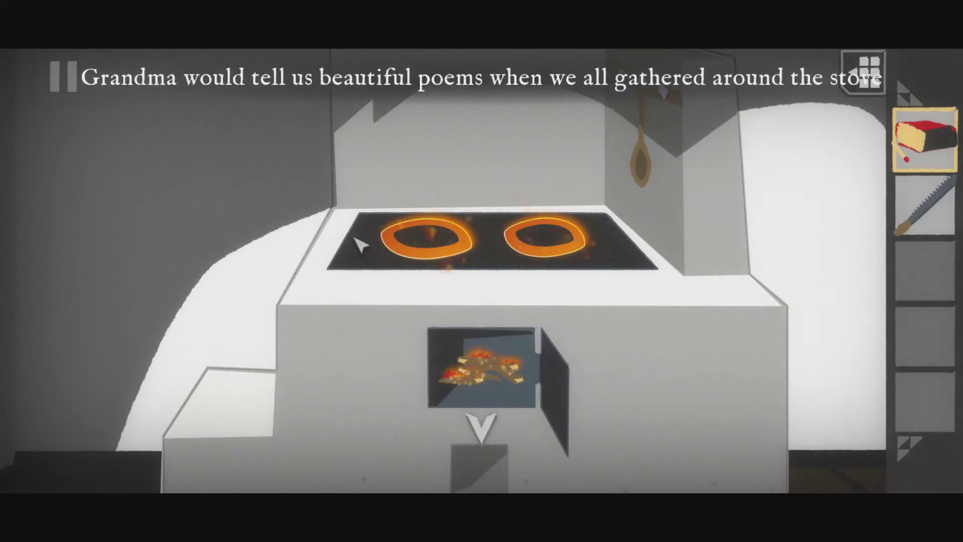
pyautogui.click(522, 221)
pyautogui.click(481, 426)
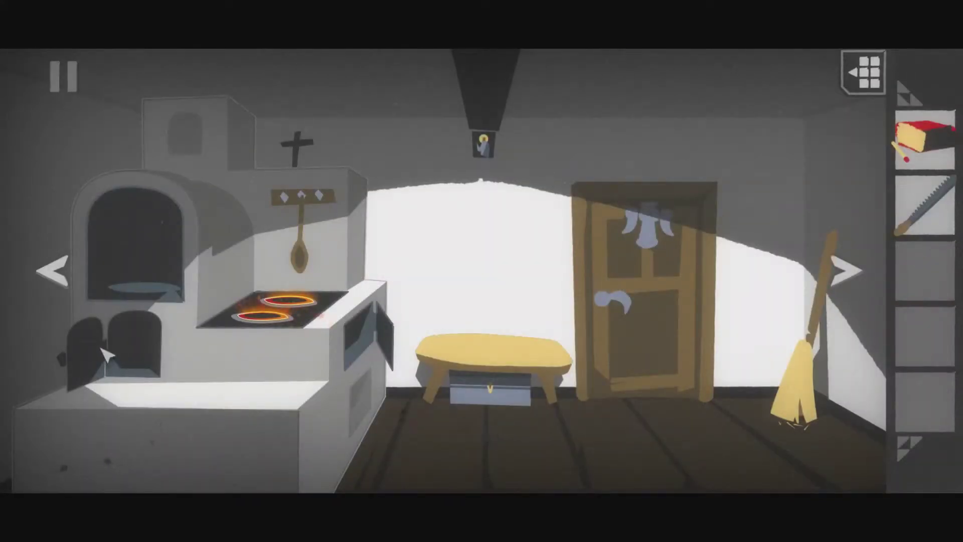
# Step: Examine the stove's lower oven doors, then read the blessing on the wall cross
pyautogui.click(138, 354)
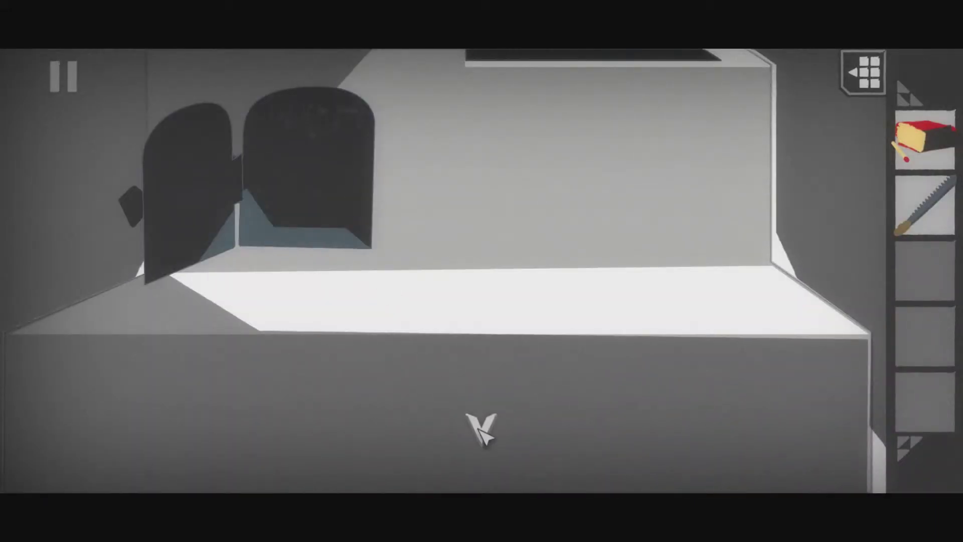
pyautogui.click(482, 426)
pyautogui.click(308, 152)
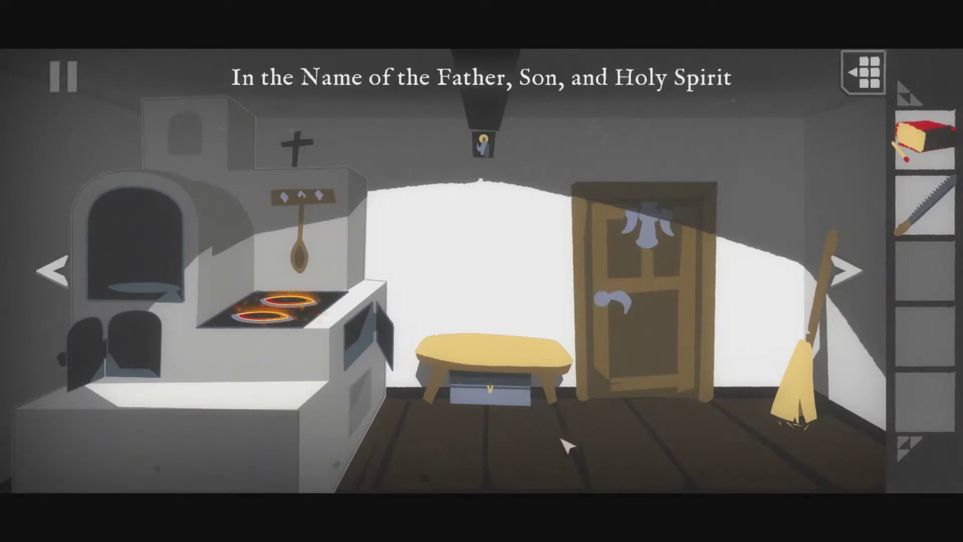
# Step: In the neighbouring room, examine the bench's torn linen and unfinished blanket, and check the inventory
pyautogui.click(865, 281)
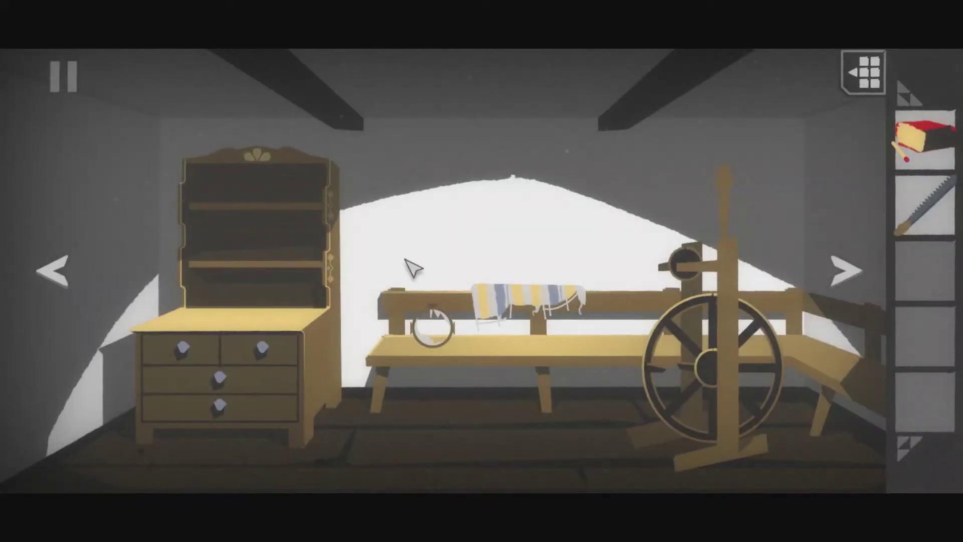
pyautogui.click(437, 326)
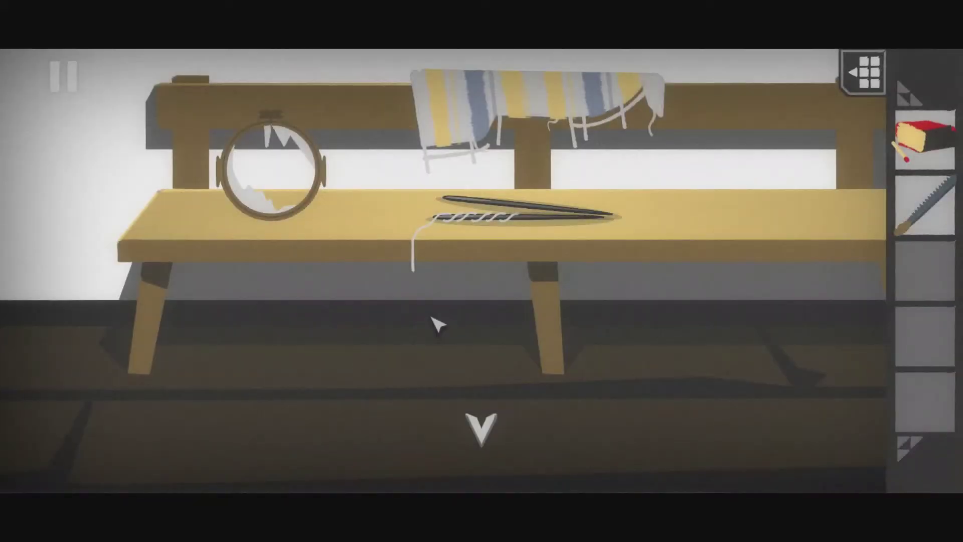
pyautogui.click(267, 160)
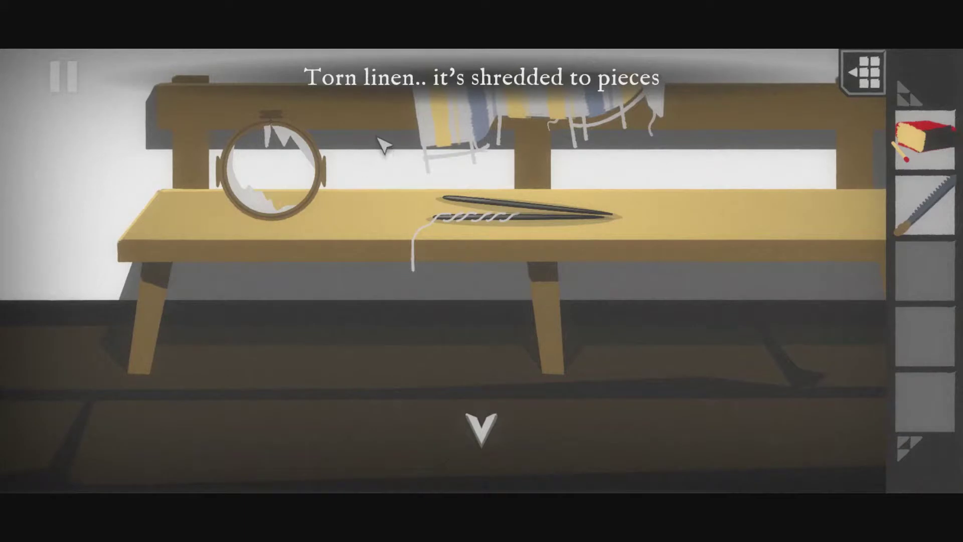
pyautogui.click(435, 140)
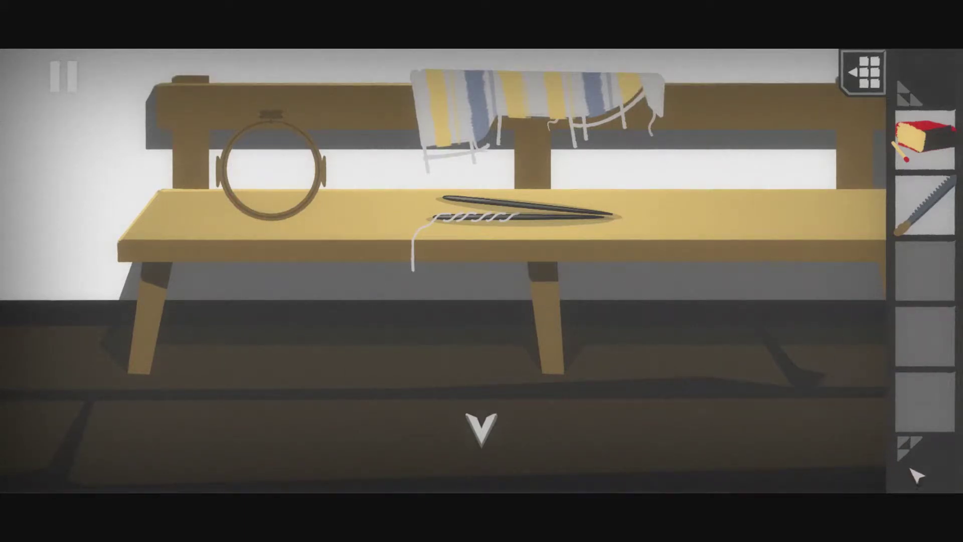
pyautogui.click(866, 71)
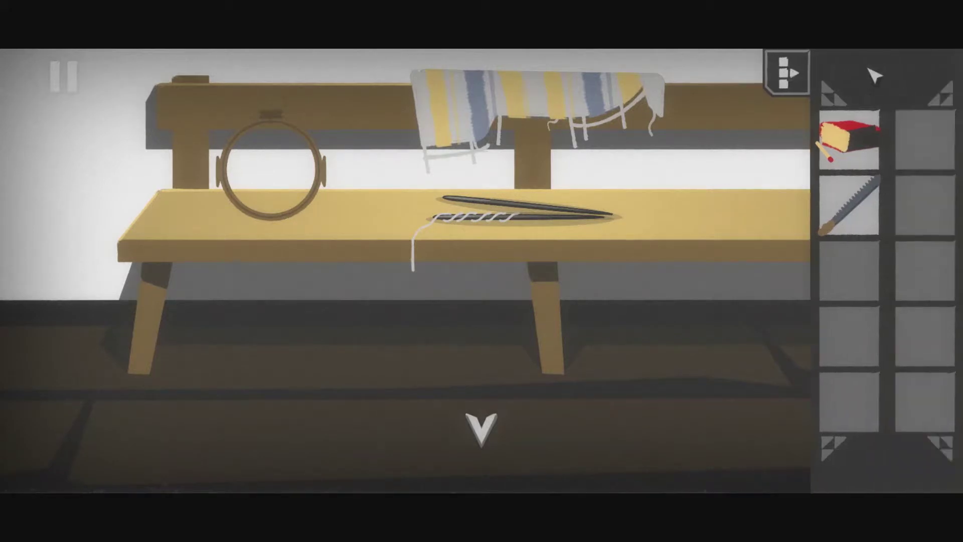
pyautogui.click(804, 75)
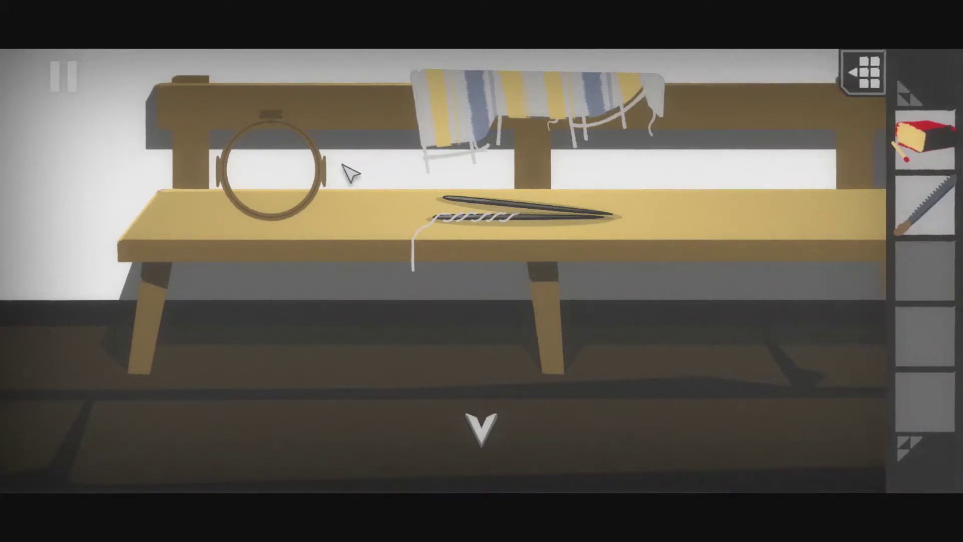
# Step: Examine the empty embroidery hoop, striped blanket and knitting needles, then the spinning wheel
pyautogui.click(303, 174)
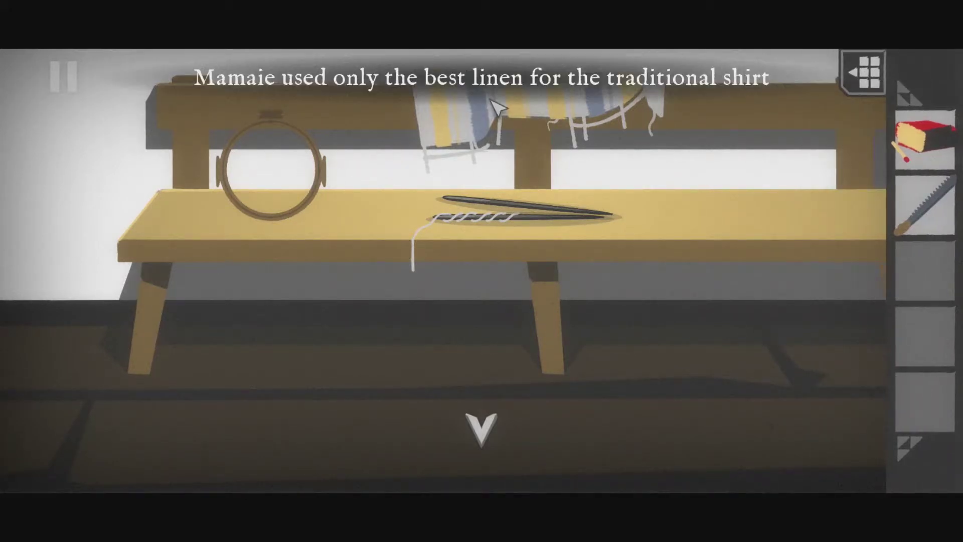
pyautogui.click(251, 158)
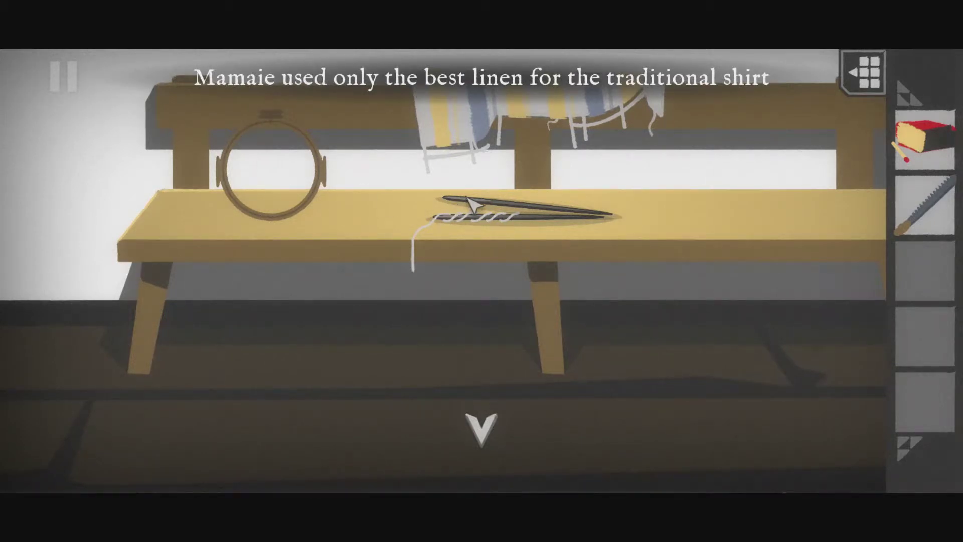
pyautogui.click(498, 118)
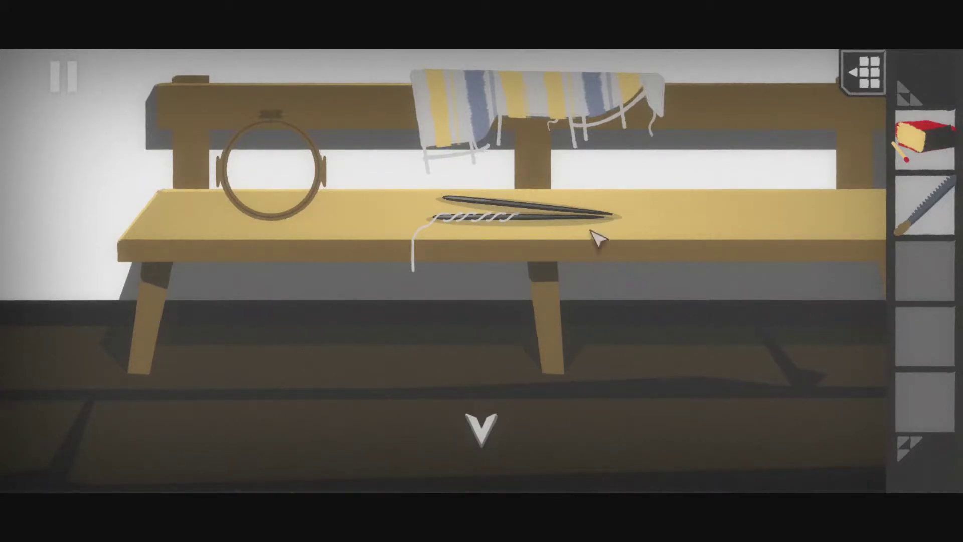
pyautogui.click(581, 220)
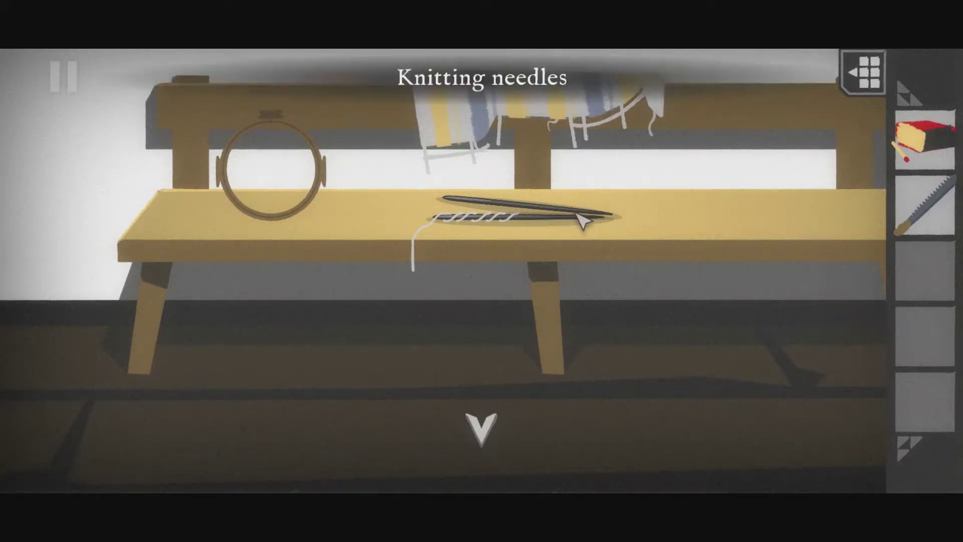
pyautogui.click(512, 223)
pyautogui.click(525, 114)
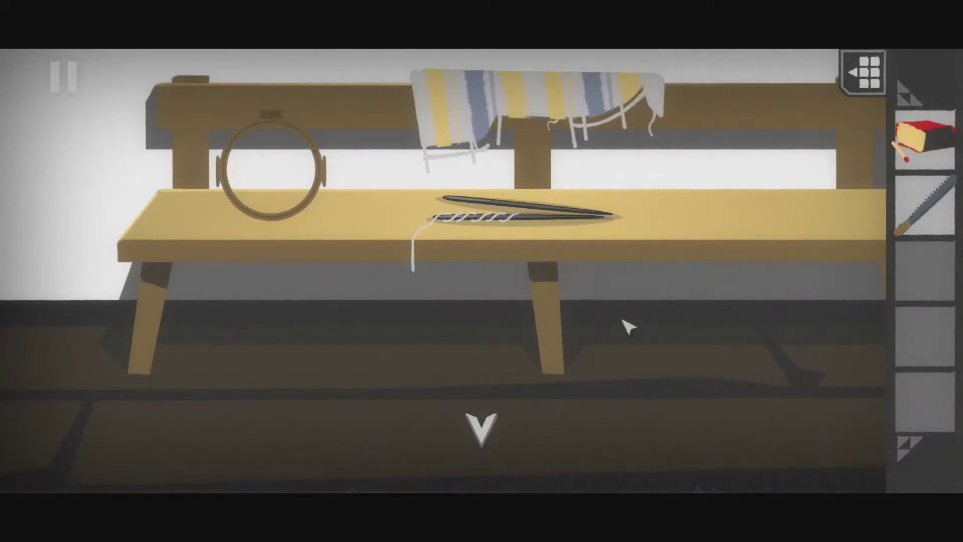
pyautogui.click(469, 438)
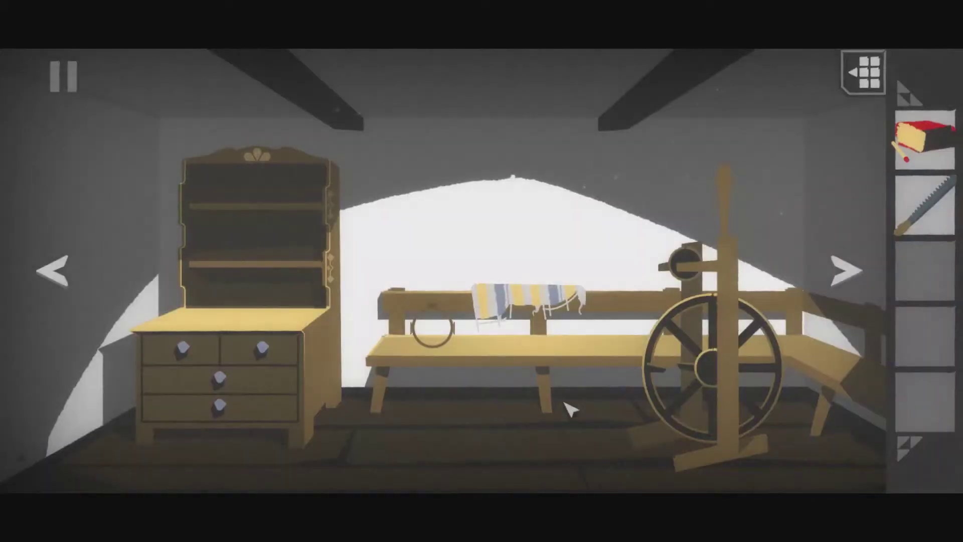
pyautogui.click(735, 345)
# Step: Take the linen from the dresser's top-left drawer and check the top-right drawer
pyautogui.click(198, 391)
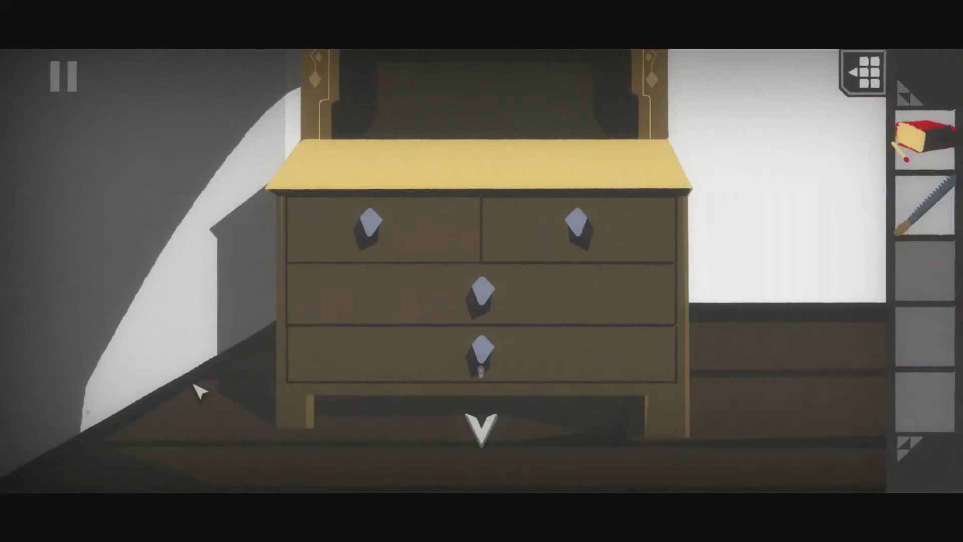
pyautogui.click(416, 207)
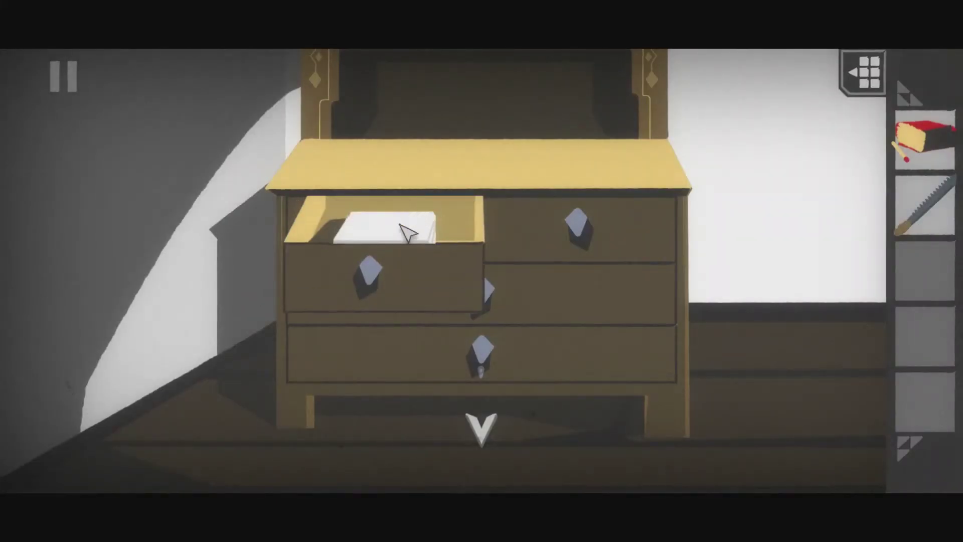
pyautogui.click(408, 231)
pyautogui.click(467, 278)
pyautogui.click(545, 236)
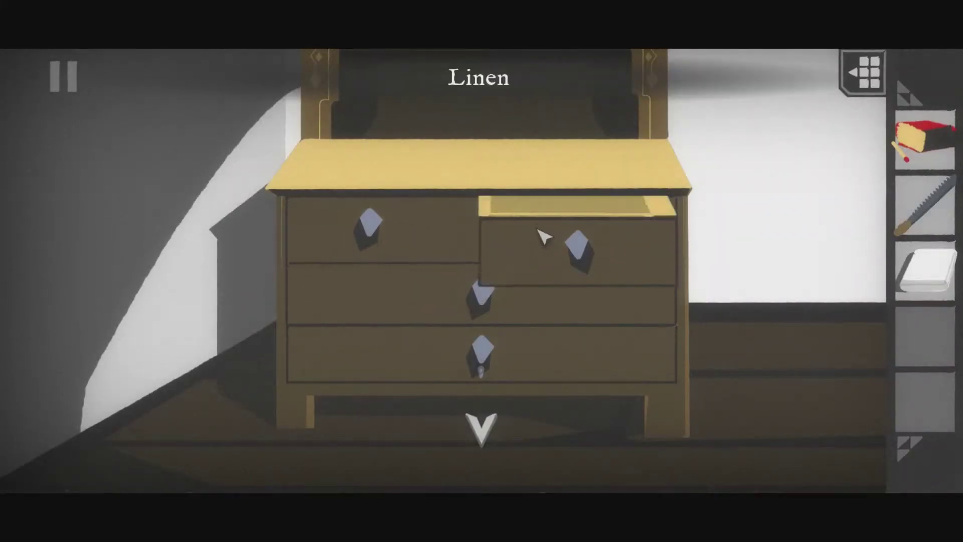
pyautogui.click(536, 276)
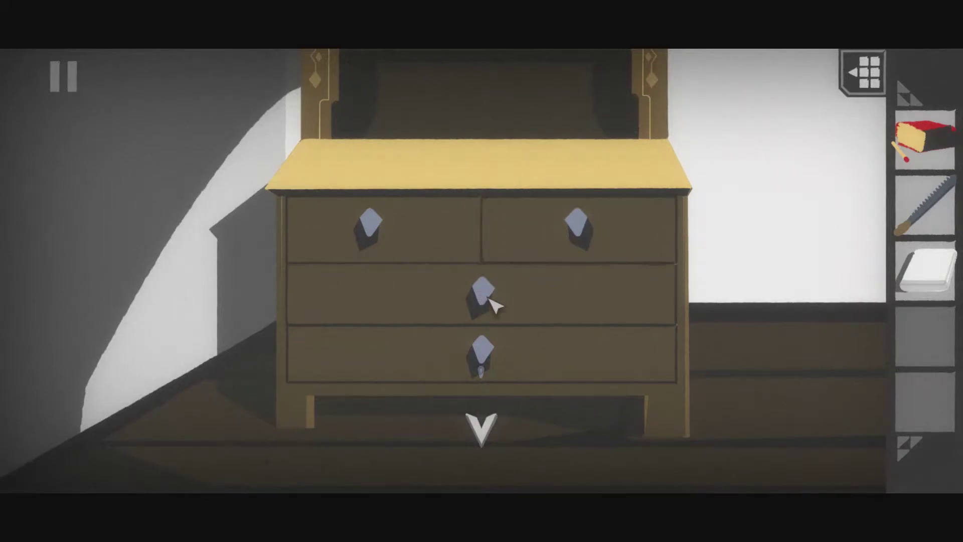
# Step: Take the scissors from the middle drawer, try the locked bottom drawer, and ready the scissors
pyautogui.click(489, 302)
pyautogui.click(429, 310)
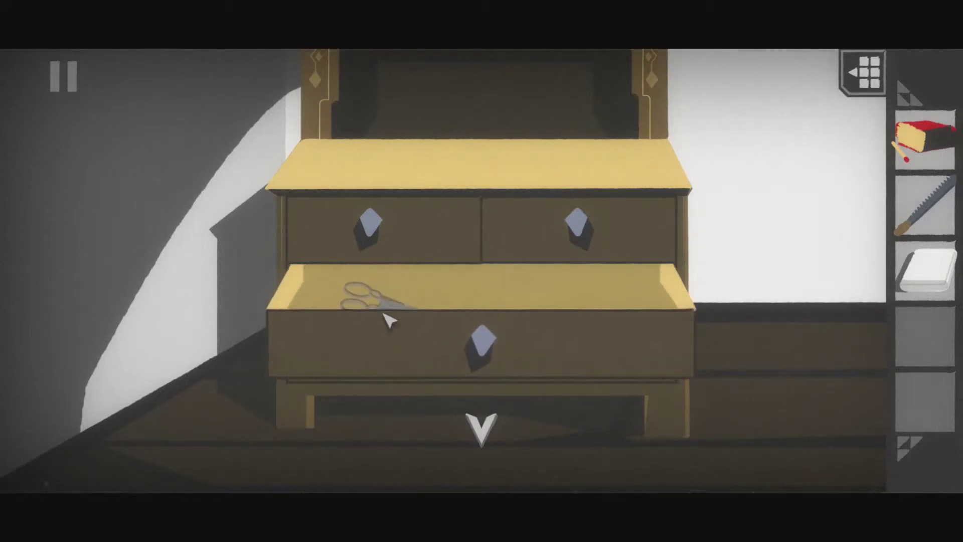
pyautogui.click(386, 316)
pyautogui.click(406, 331)
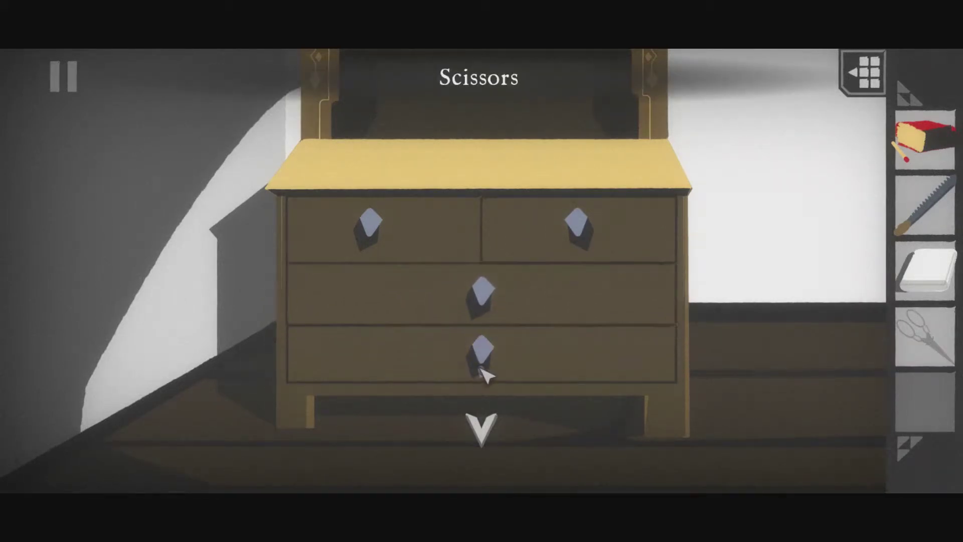
pyautogui.click(485, 374)
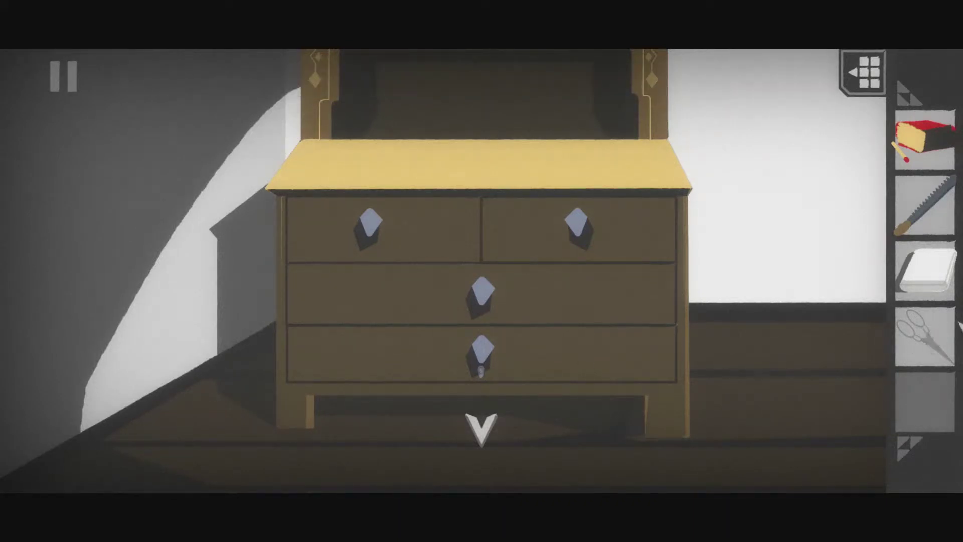
pyautogui.click(952, 332)
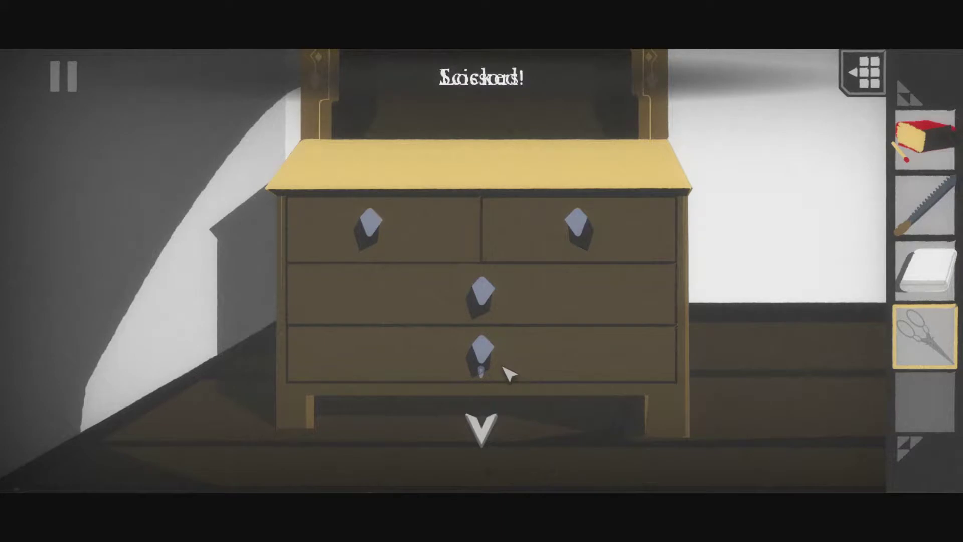
# Step: Stretch the linen in the bench's embroidery hoop and re-examine the needles and blanket
pyautogui.click(475, 441)
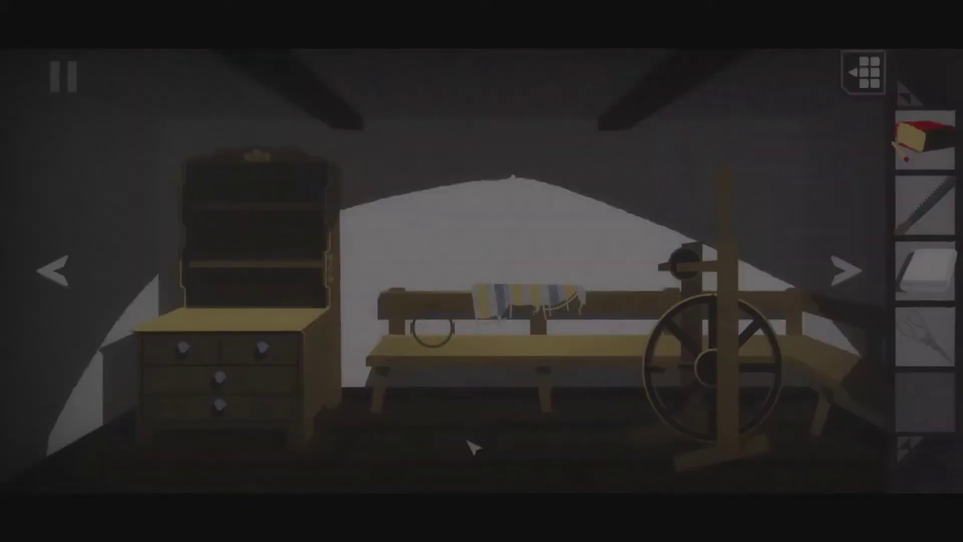
pyautogui.click(581, 307)
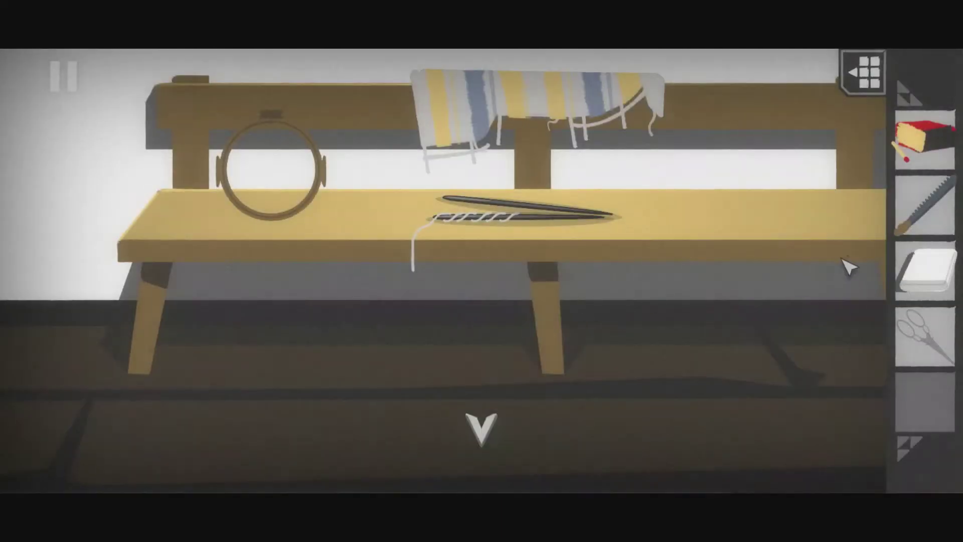
pyautogui.click(948, 260)
pyautogui.click(271, 190)
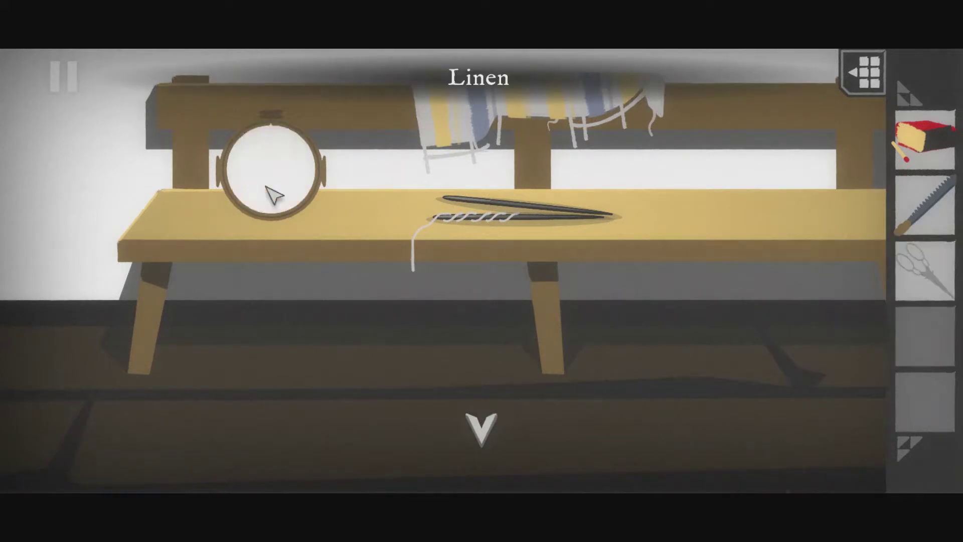
pyautogui.click(549, 212)
pyautogui.click(437, 119)
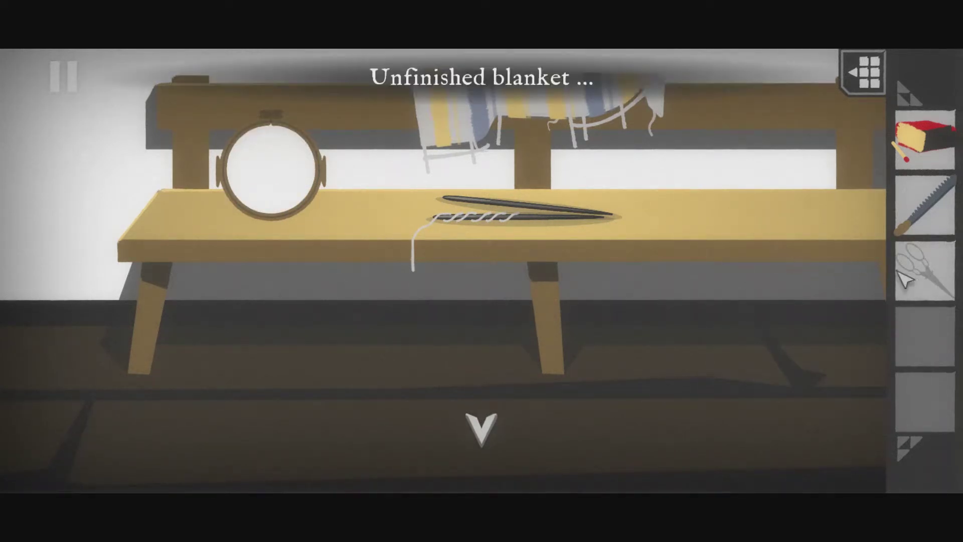
pyautogui.click(606, 140)
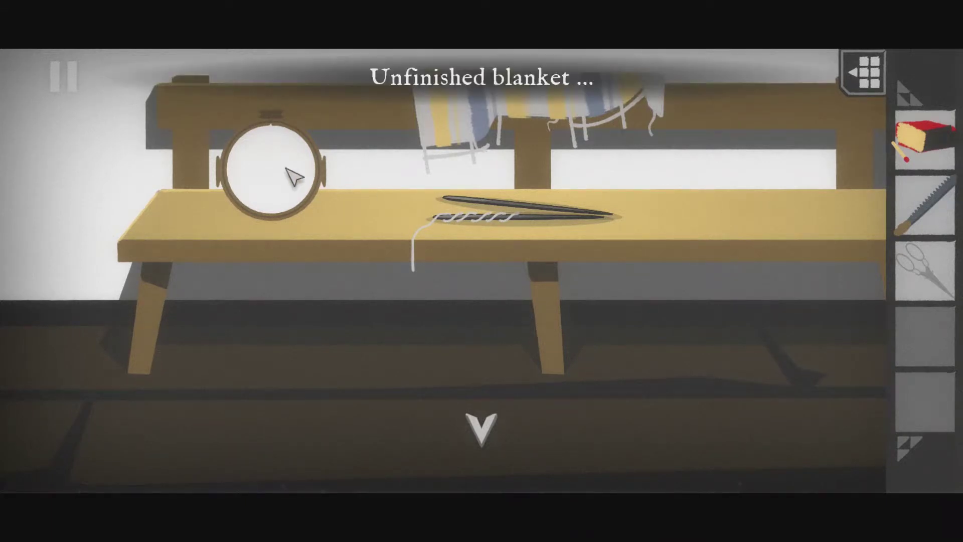
pyautogui.click(259, 179)
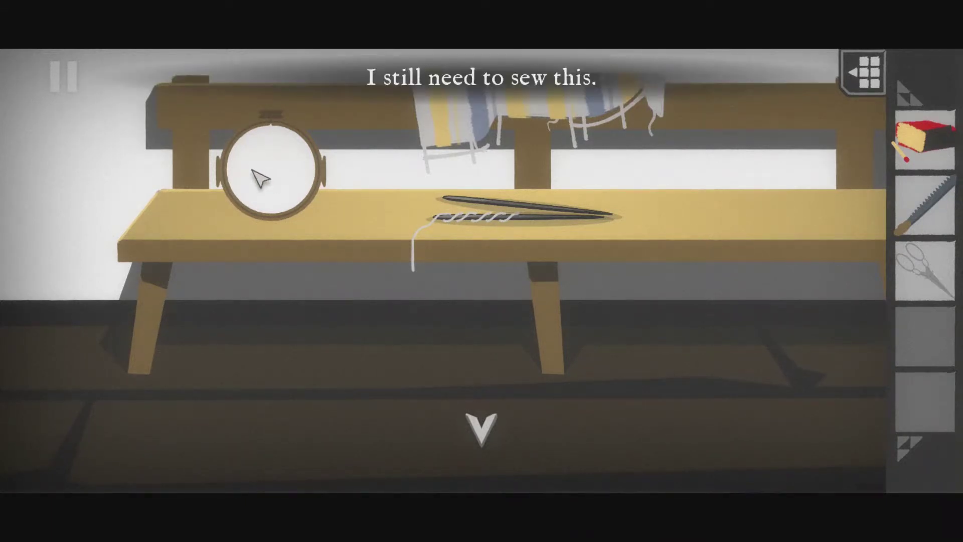
# Step: Find the spinning wheel broken and missing a wooden piece, then expand and collapse the inventory
pyautogui.click(497, 438)
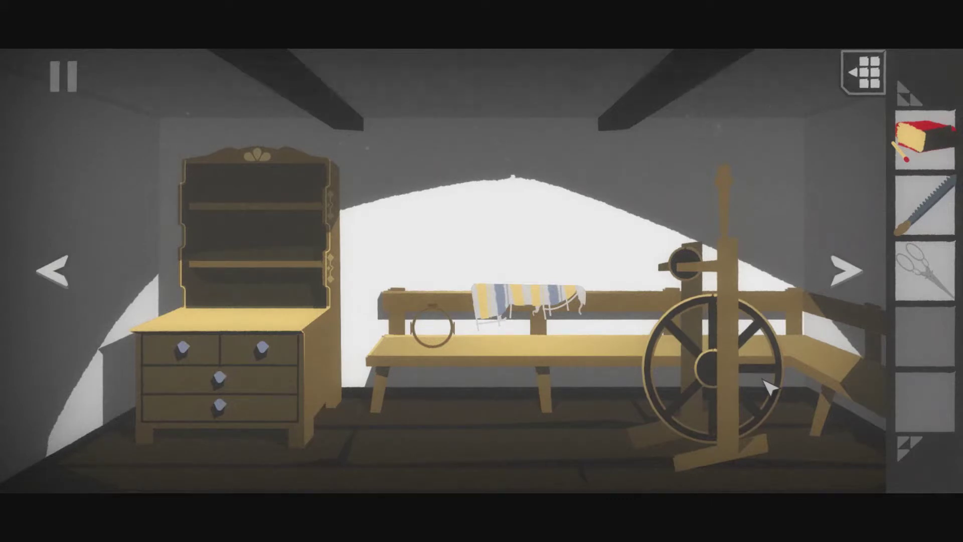
pyautogui.click(743, 367)
pyautogui.click(743, 366)
pyautogui.click(858, 74)
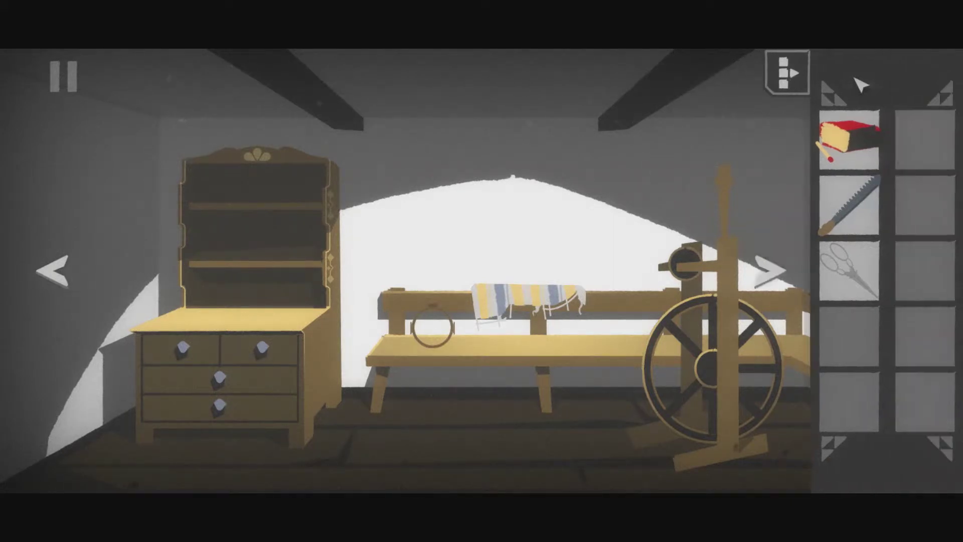
pyautogui.click(783, 79)
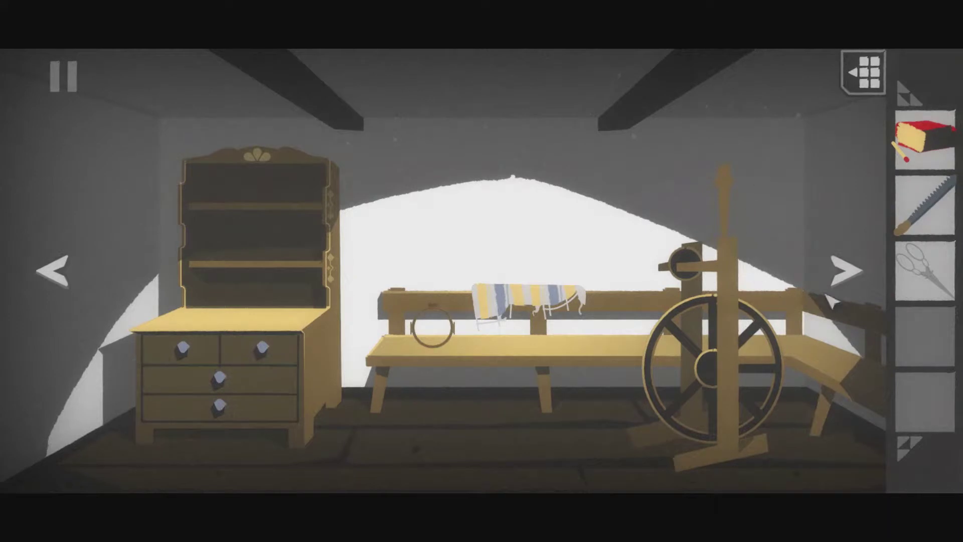
# Step: Turn to the table-and-cradle room and find pieces missing from the tabletop shards
pyautogui.click(838, 276)
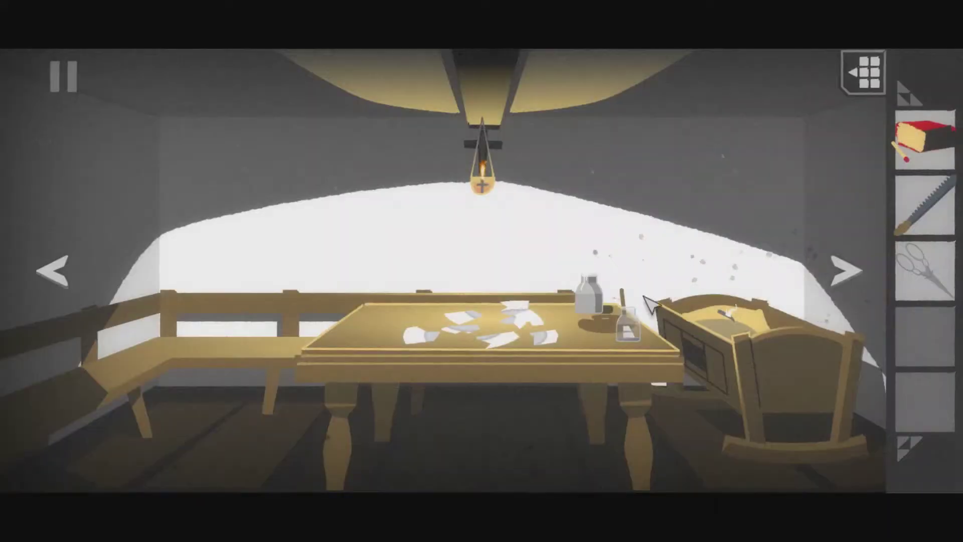
pyautogui.click(523, 342)
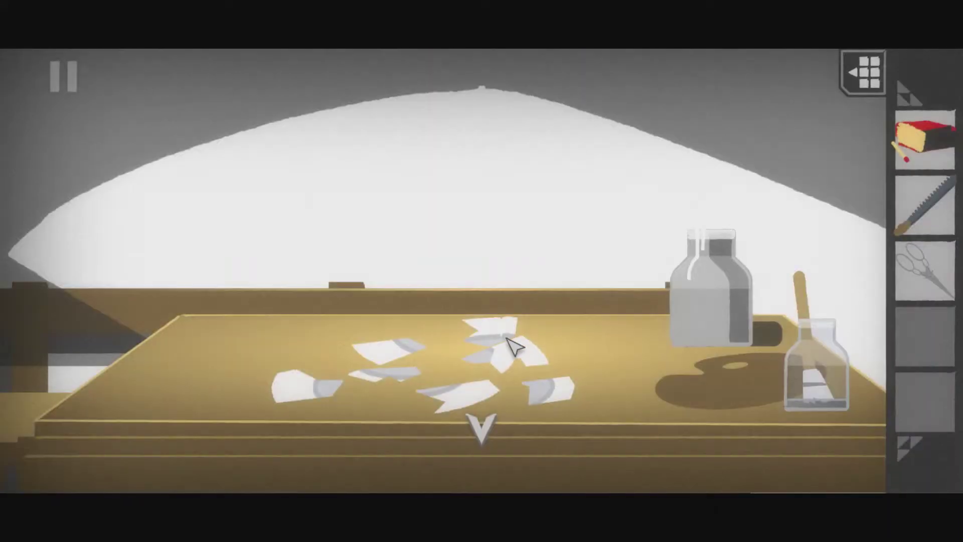
pyautogui.click(468, 360)
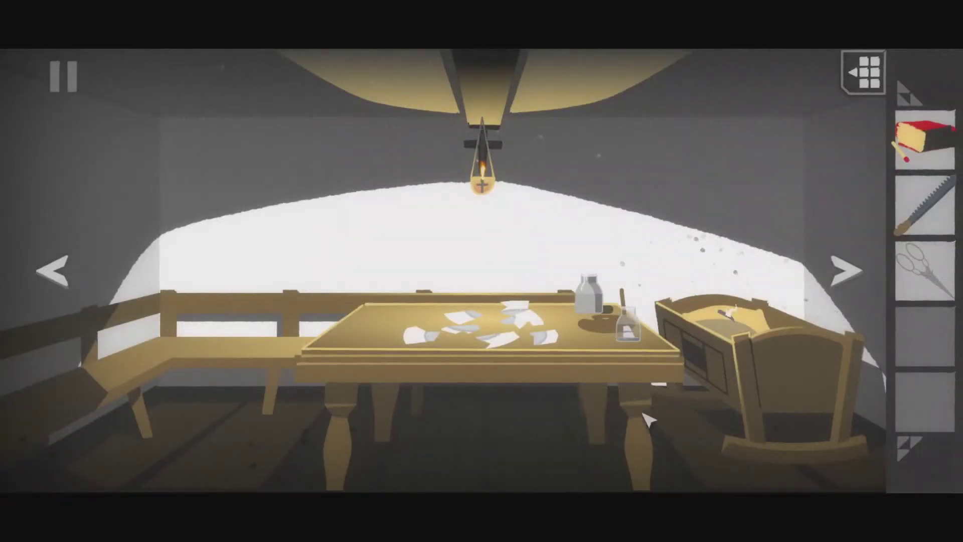
pyautogui.click(731, 313)
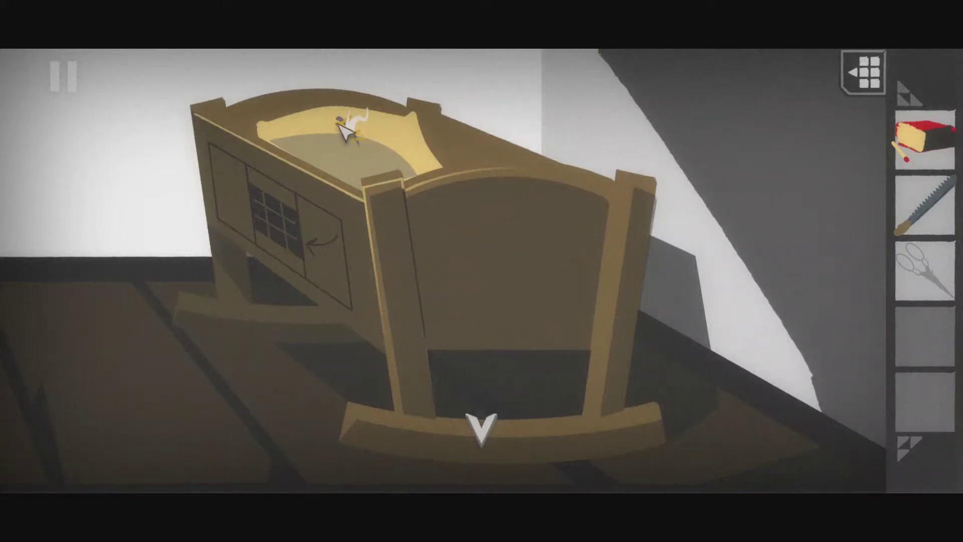
pyautogui.click(356, 135)
pyautogui.click(305, 251)
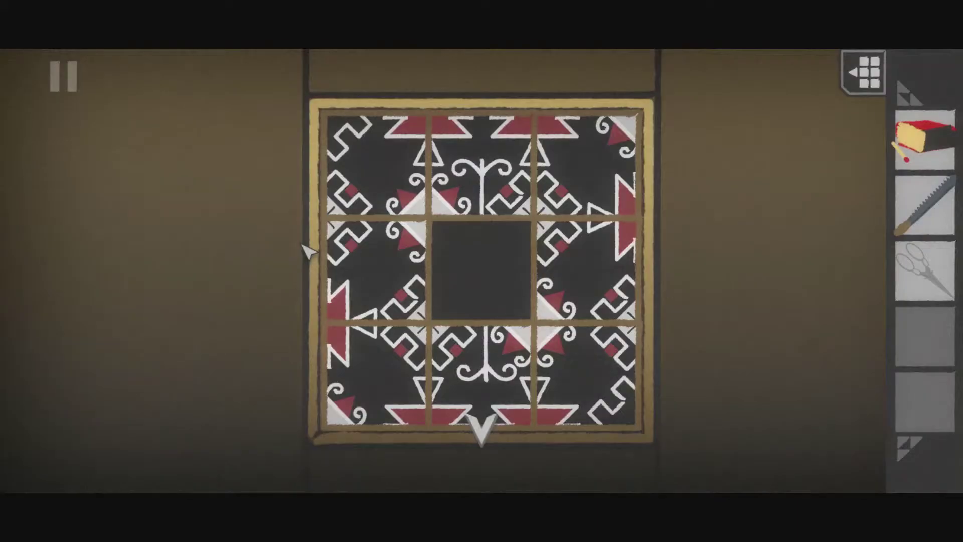
pyautogui.click(425, 270)
pyautogui.click(481, 427)
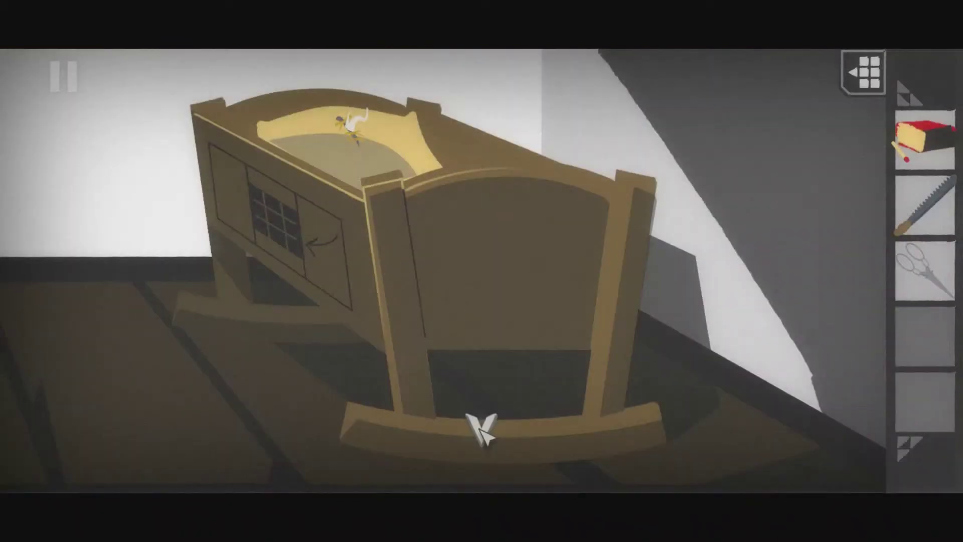
pyautogui.click(482, 428)
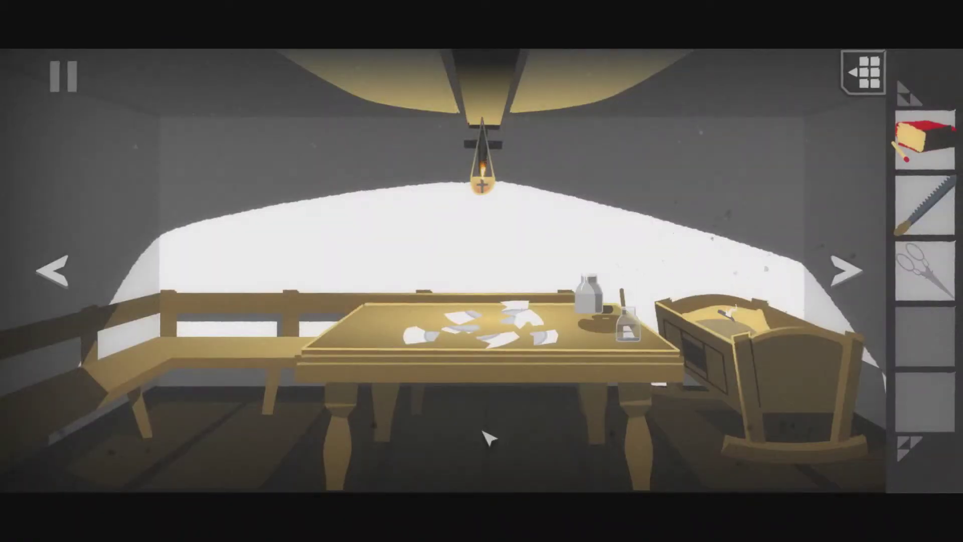
# Step: Tour the table, bed and stove walls, looking at the hanging lamp
pyautogui.click(844, 268)
pyautogui.click(38, 290)
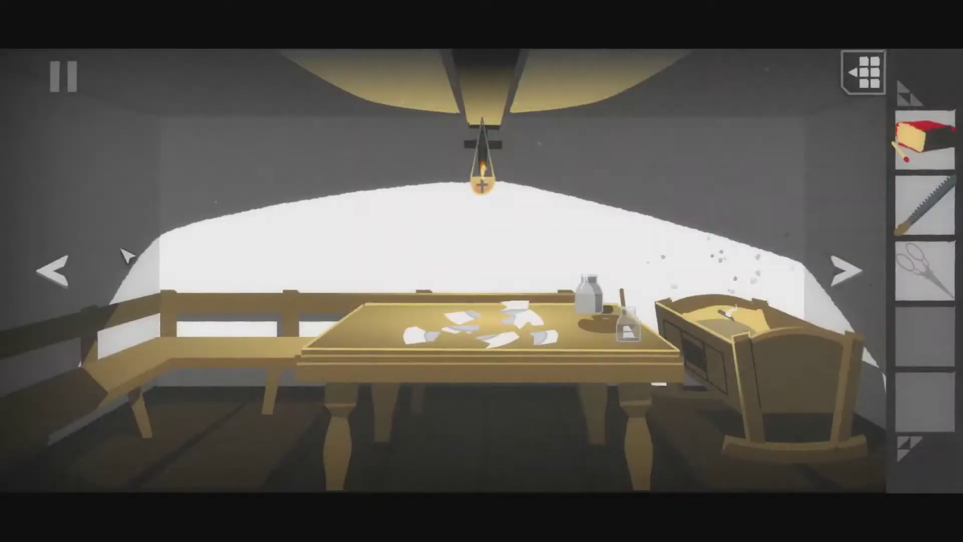
pyautogui.click(482, 188)
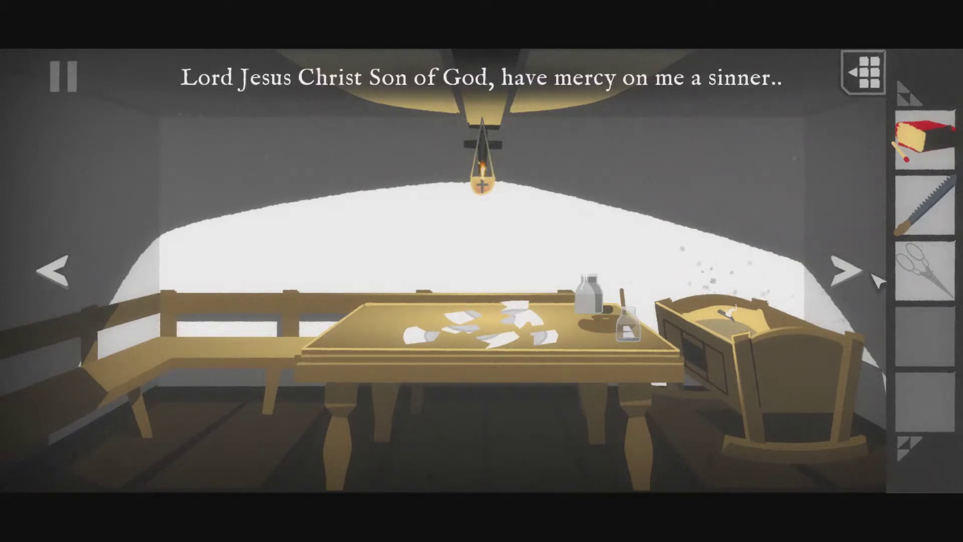
pyautogui.click(845, 271)
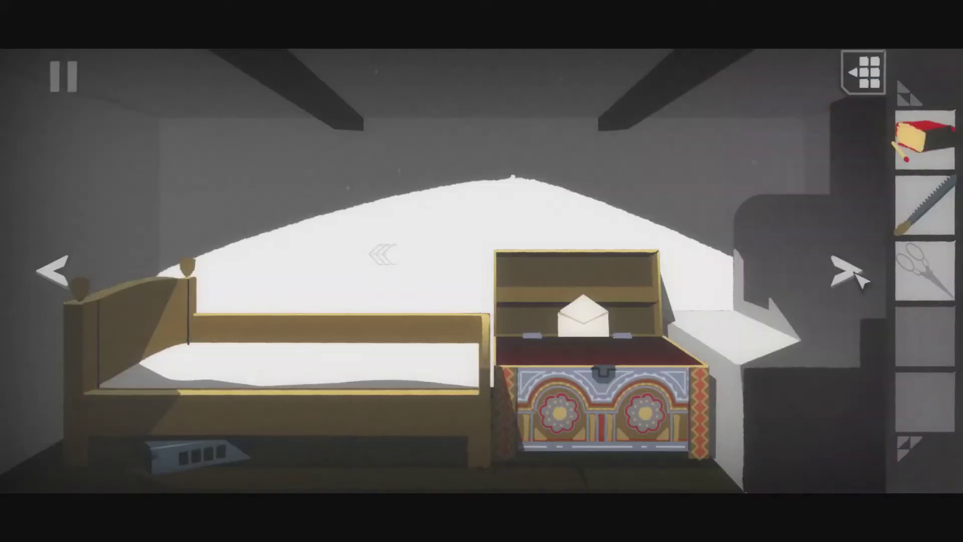
pyautogui.click(845, 271)
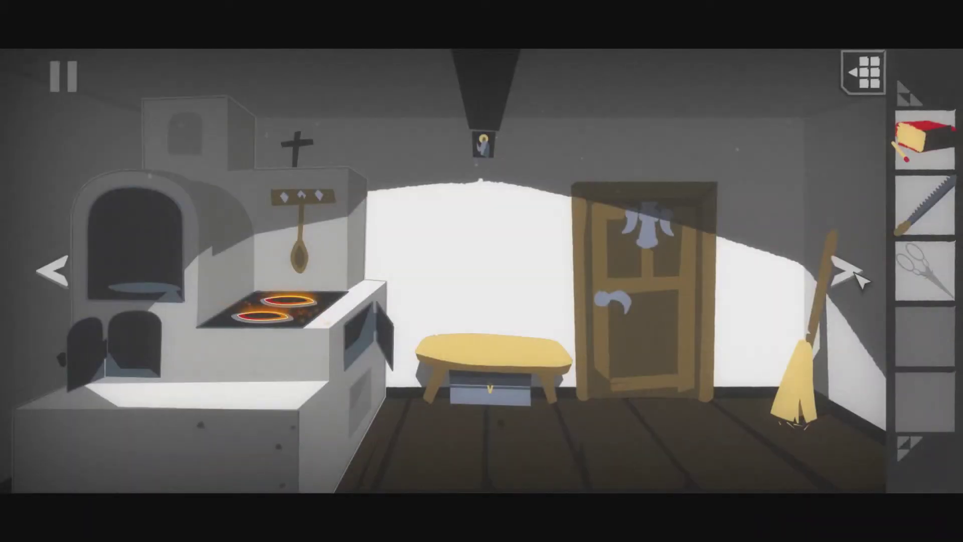
# Step: Check the cupboard wall and the broom, then turn to the bed and open chest
pyautogui.click(855, 272)
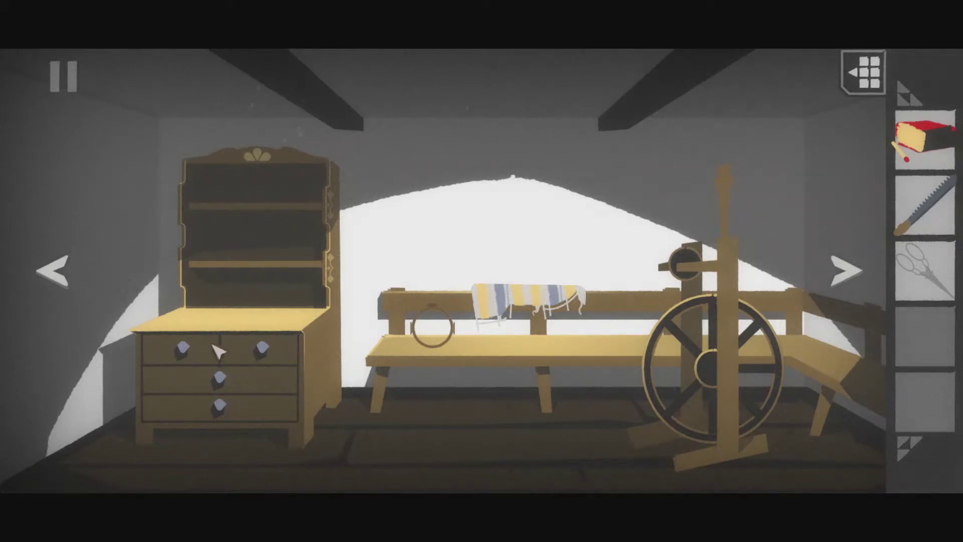
pyautogui.click(64, 270)
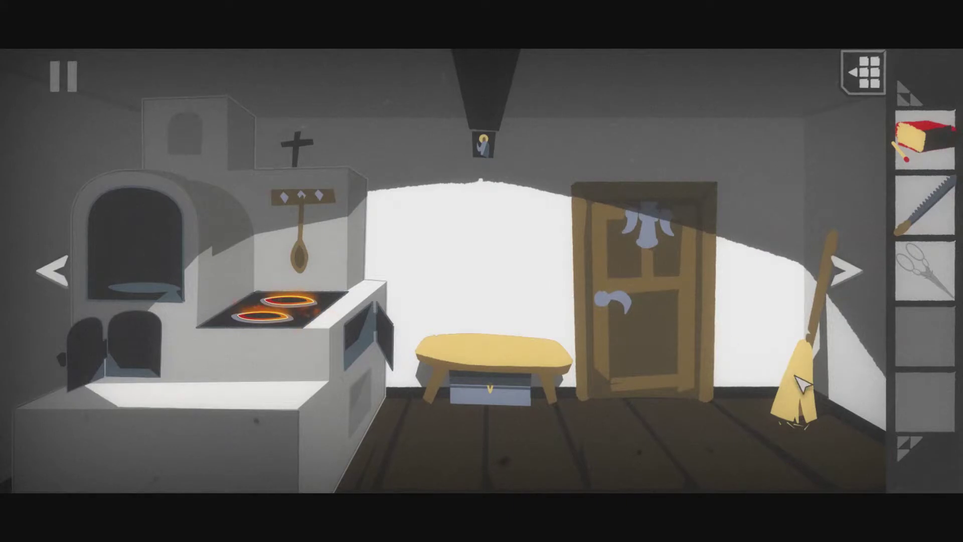
pyautogui.click(822, 391)
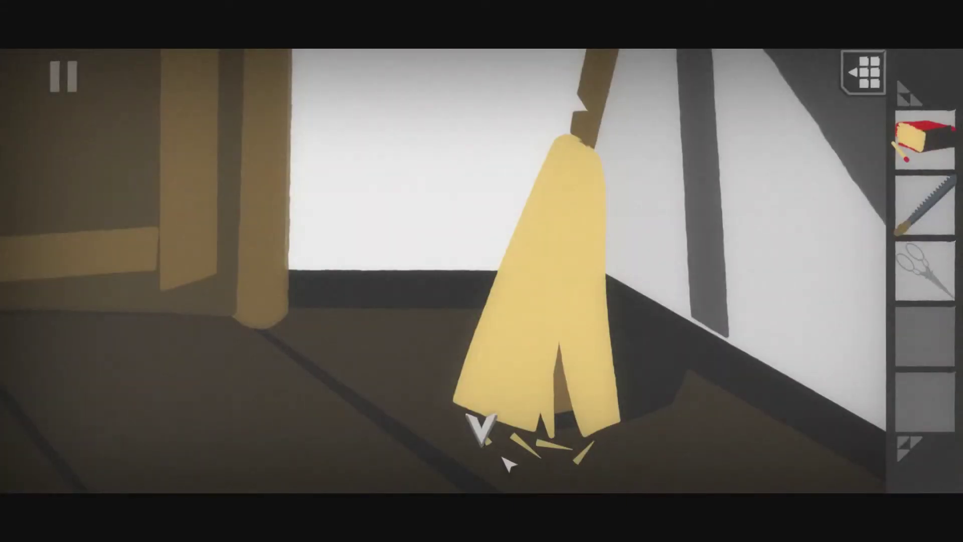
pyautogui.click(479, 429)
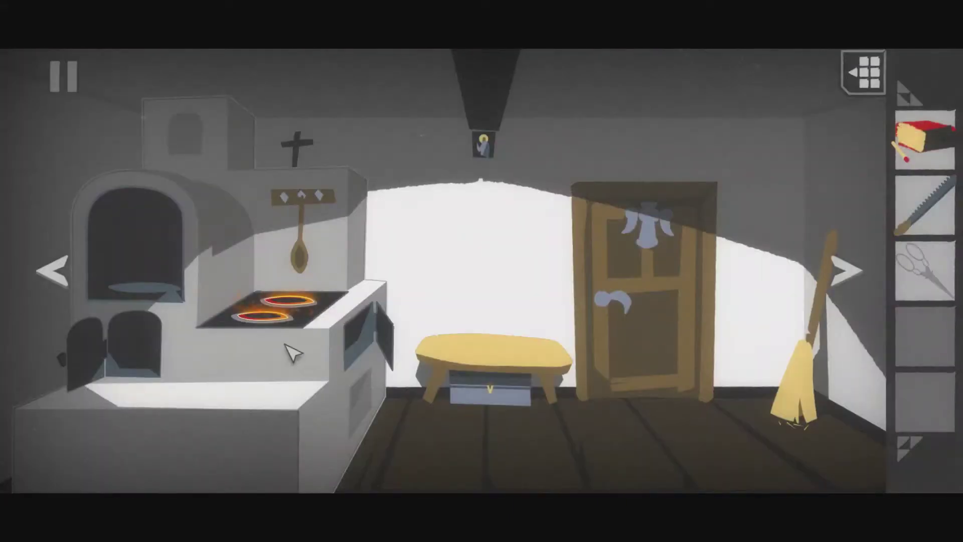
pyautogui.click(55, 276)
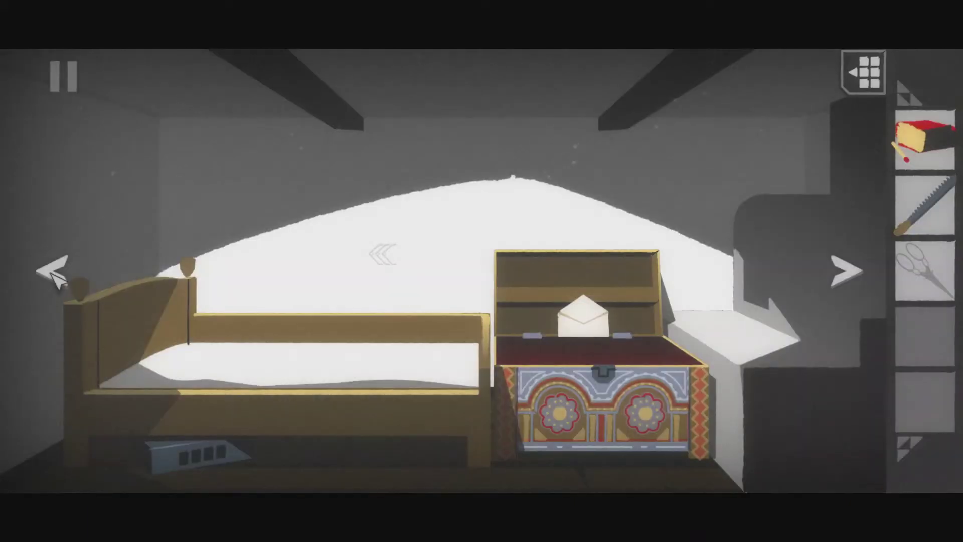
# Step: Look in the dowry chest, then cycle the box's second symbol three times to the stepped diamond
pyautogui.click(651, 356)
pyautogui.click(210, 449)
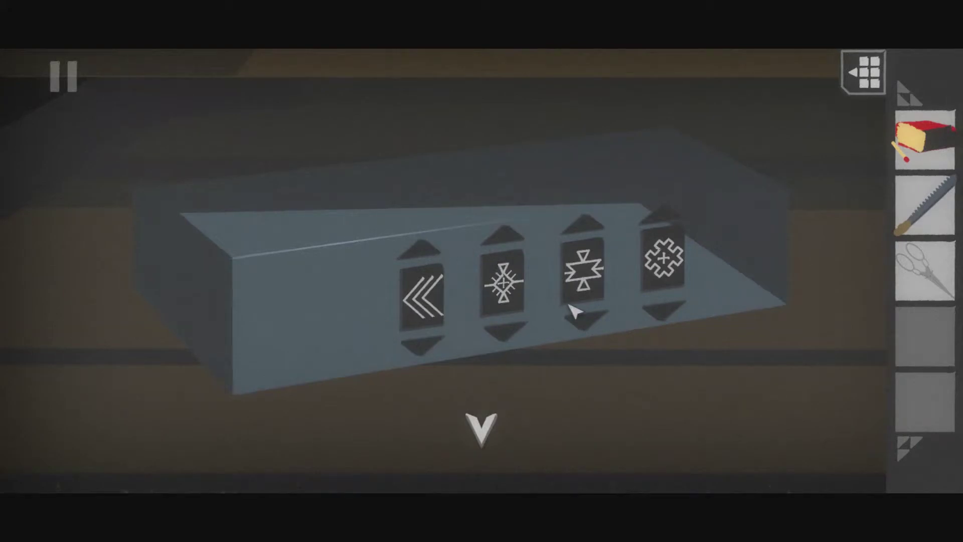
pyautogui.click(516, 335)
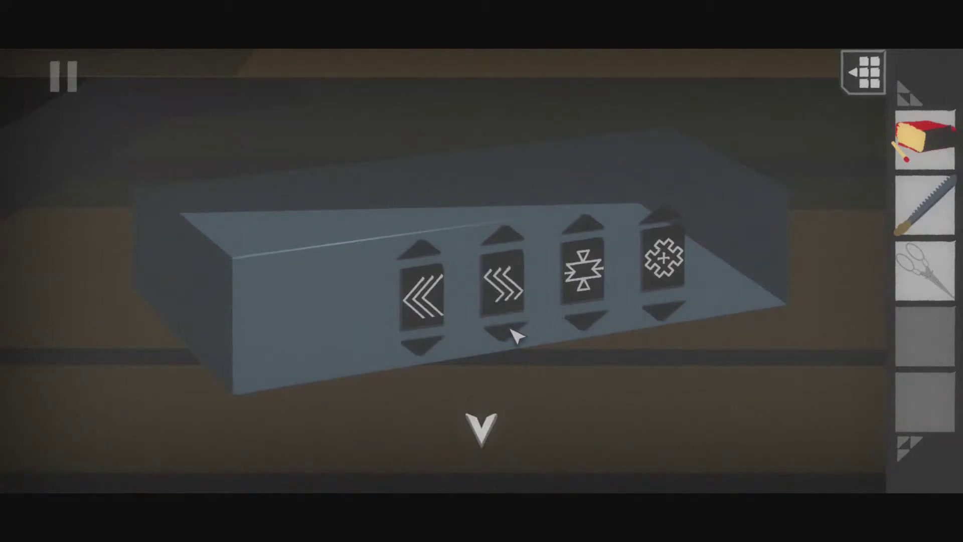
pyautogui.click(516, 335)
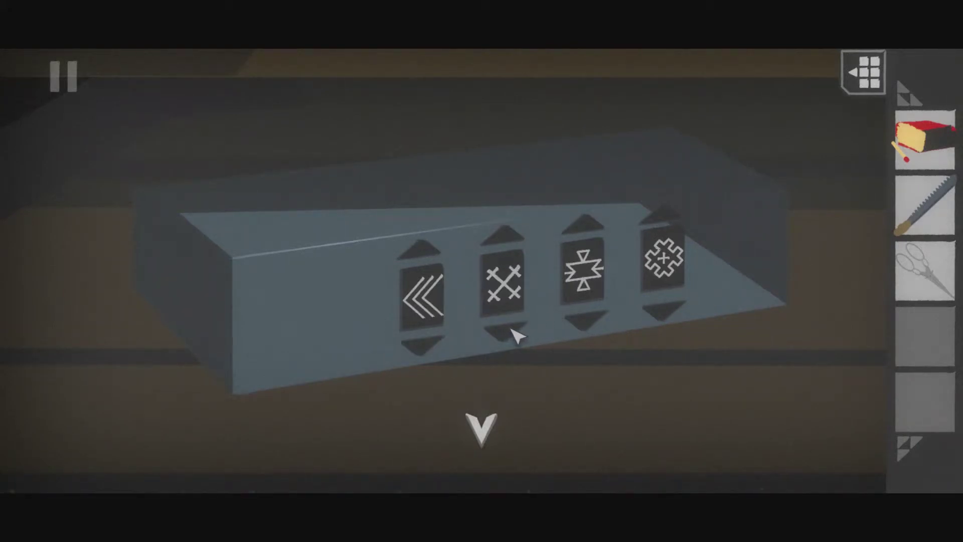
pyautogui.click(516, 336)
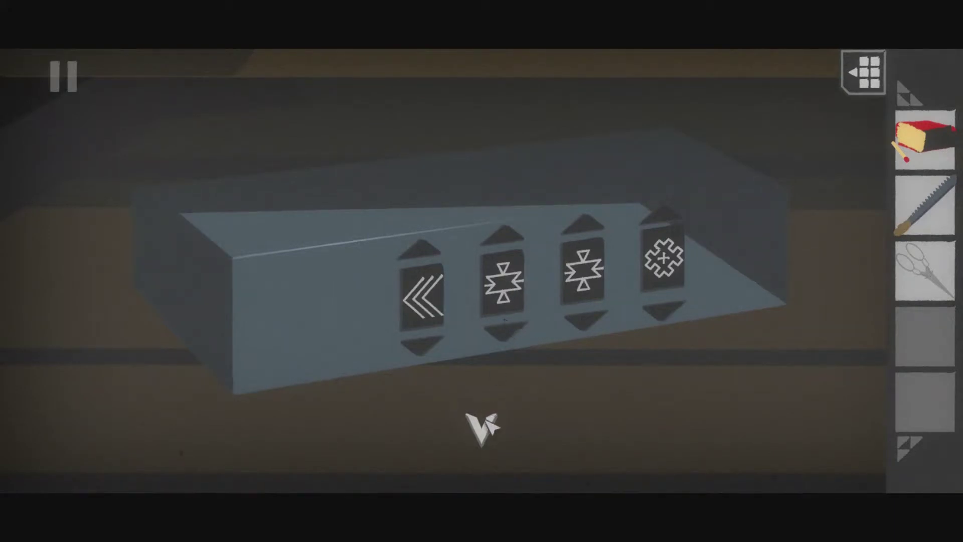
pyautogui.click(477, 421)
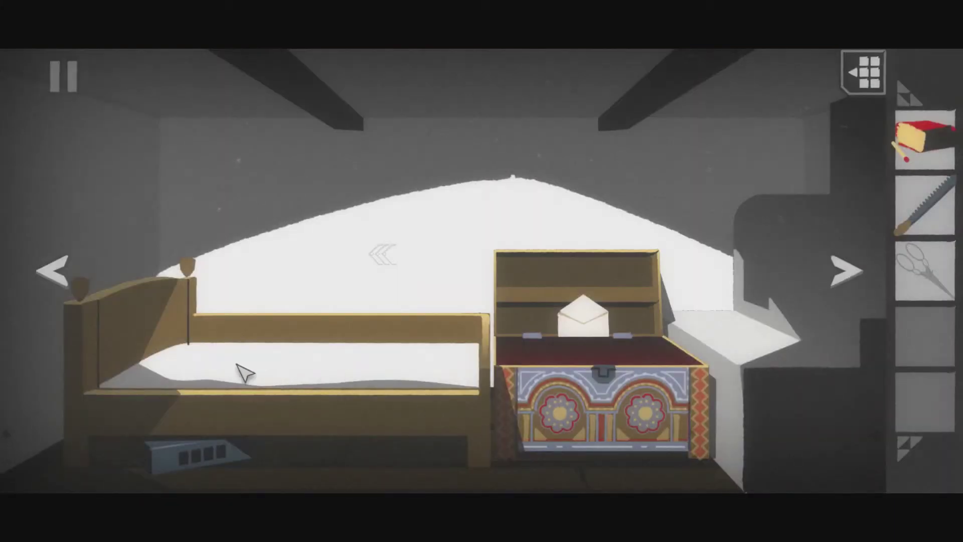
# Step: Examine the paper scraps and bottle on the table
pyautogui.click(55, 272)
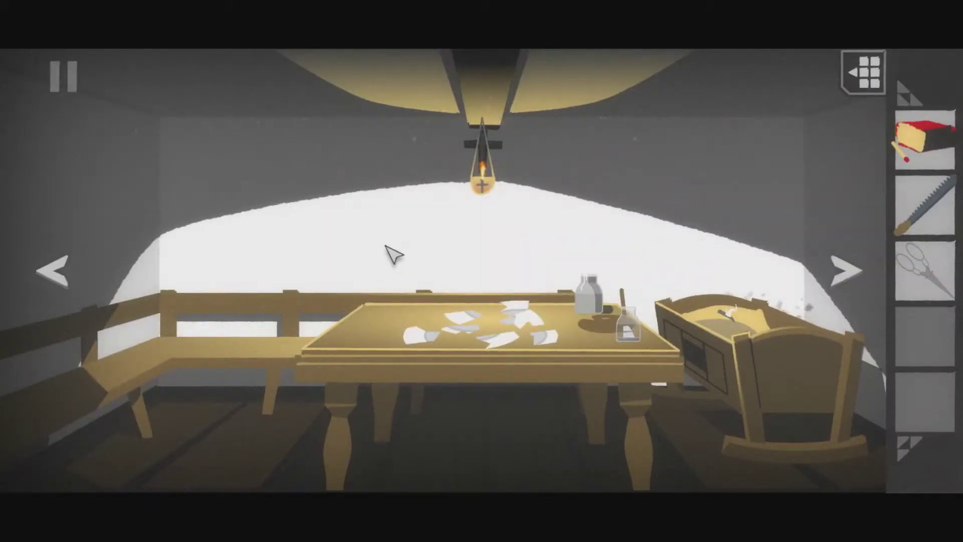
pyautogui.click(521, 316)
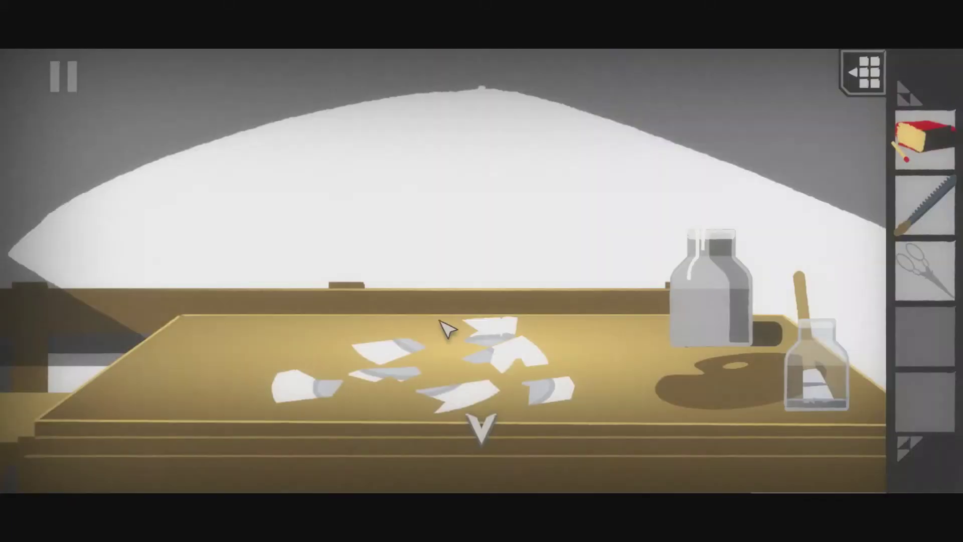
pyautogui.click(445, 368)
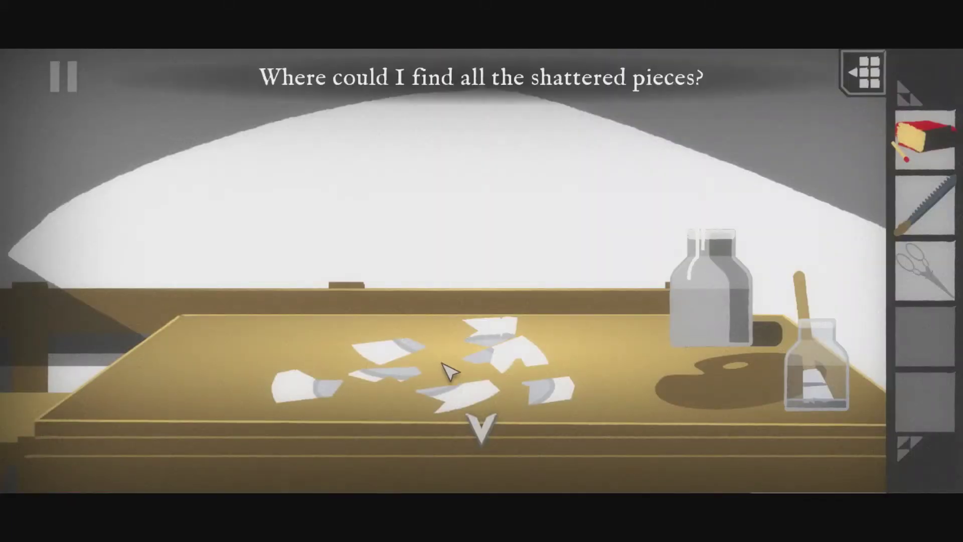
pyautogui.click(725, 290)
pyautogui.click(807, 364)
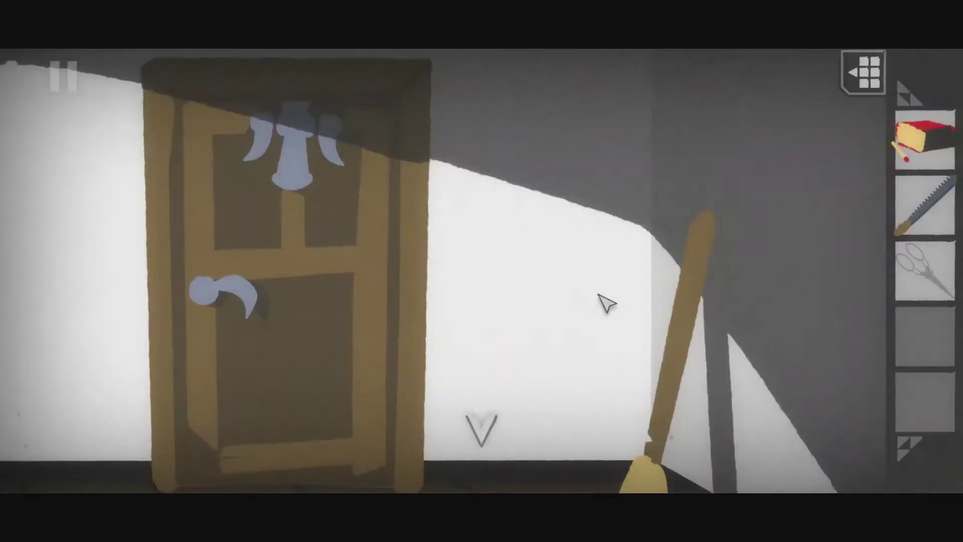
# Step: Try the locked exit door twice and look over the broom
pyautogui.click(233, 312)
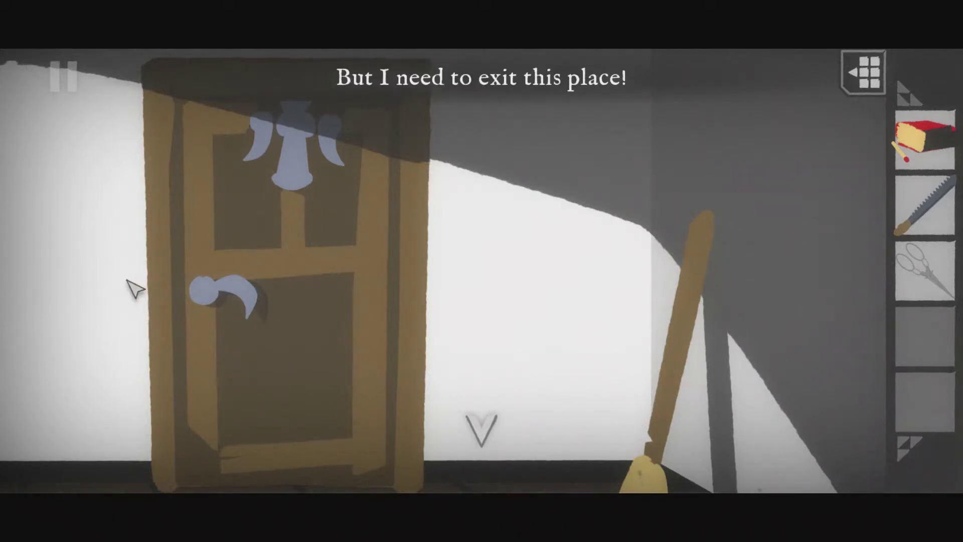
pyautogui.click(203, 279)
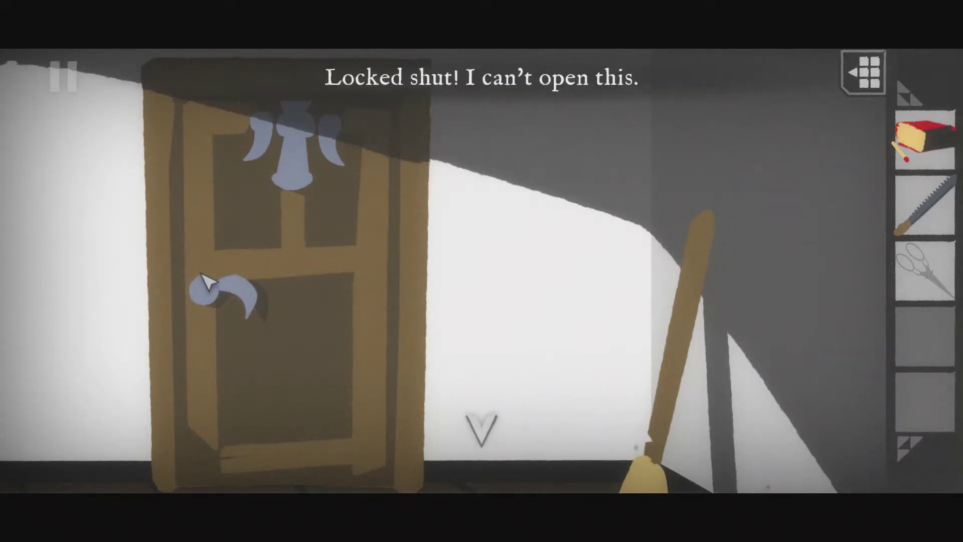
pyautogui.click(203, 278)
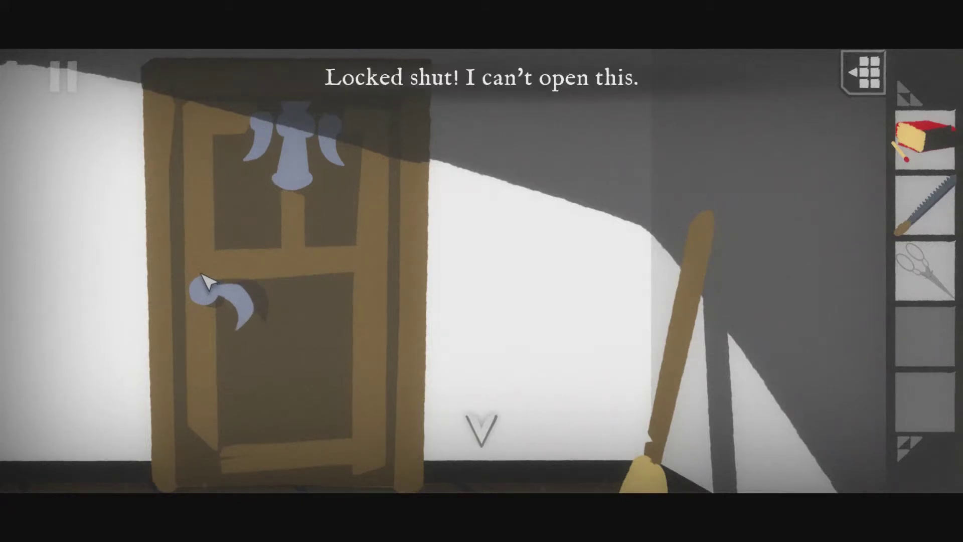
pyautogui.click(697, 416)
pyautogui.click(480, 429)
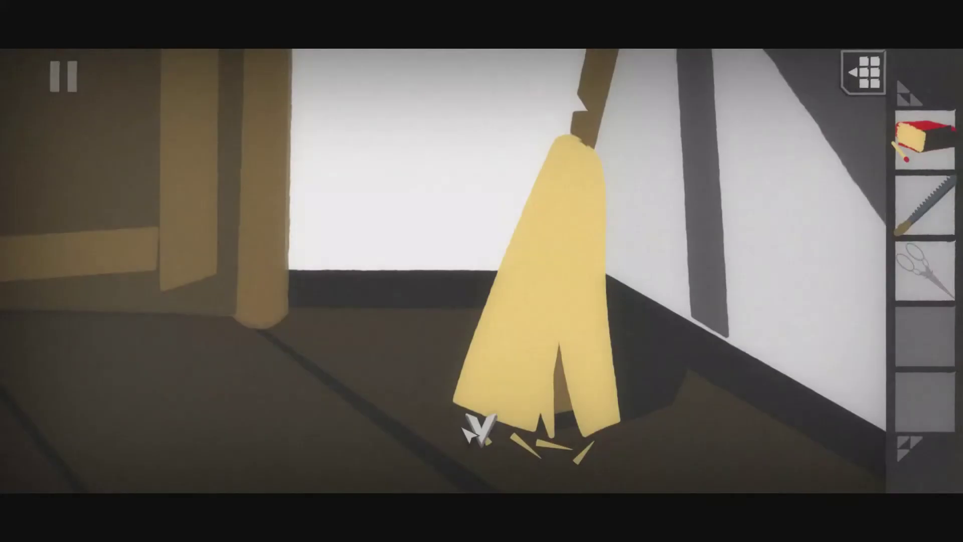
pyautogui.click(481, 426)
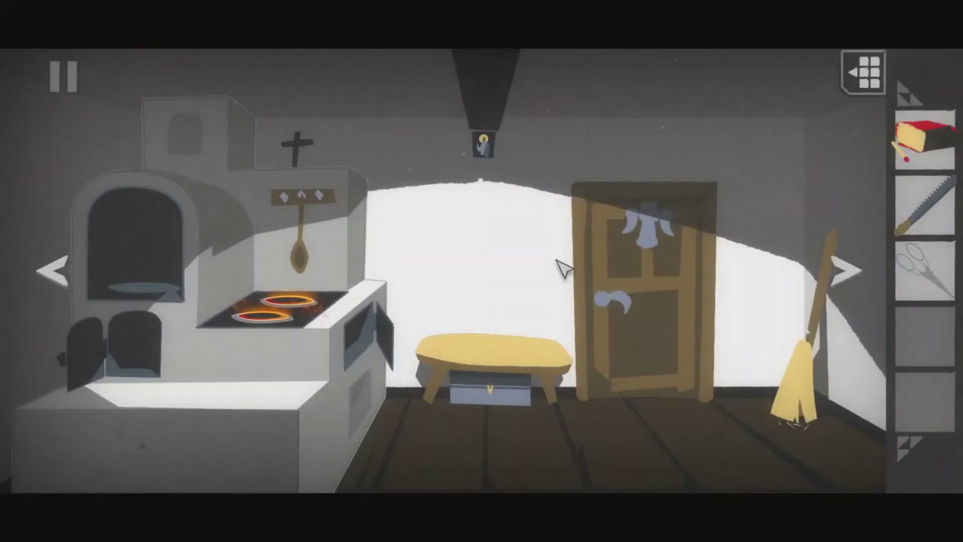
# Step: Saw the broom apart and collect its wooden handle
pyautogui.click(829, 308)
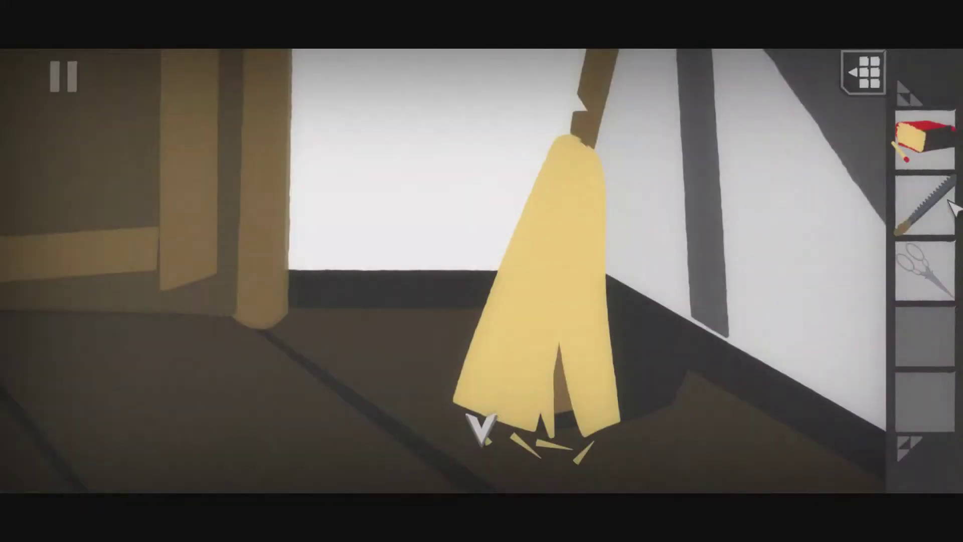
pyautogui.click(934, 219)
pyautogui.click(606, 127)
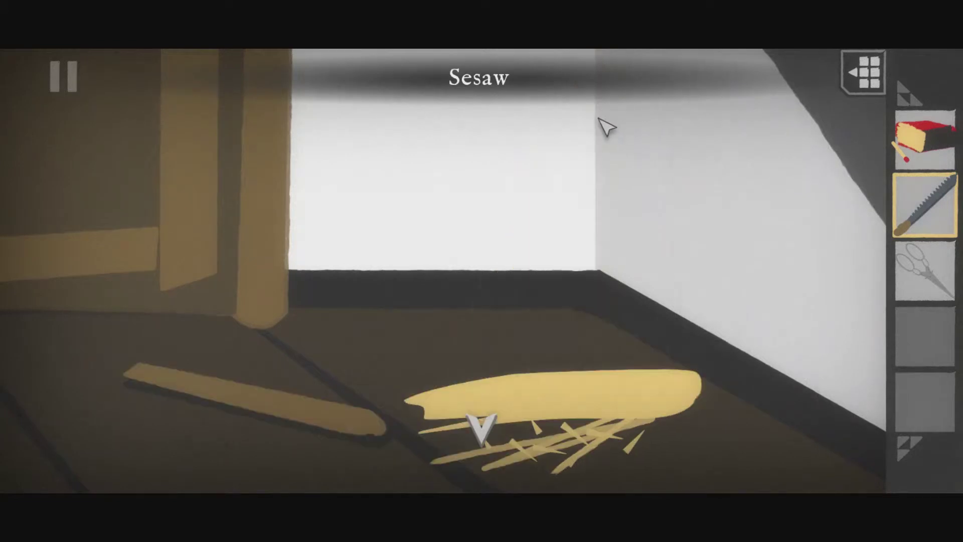
pyautogui.click(289, 425)
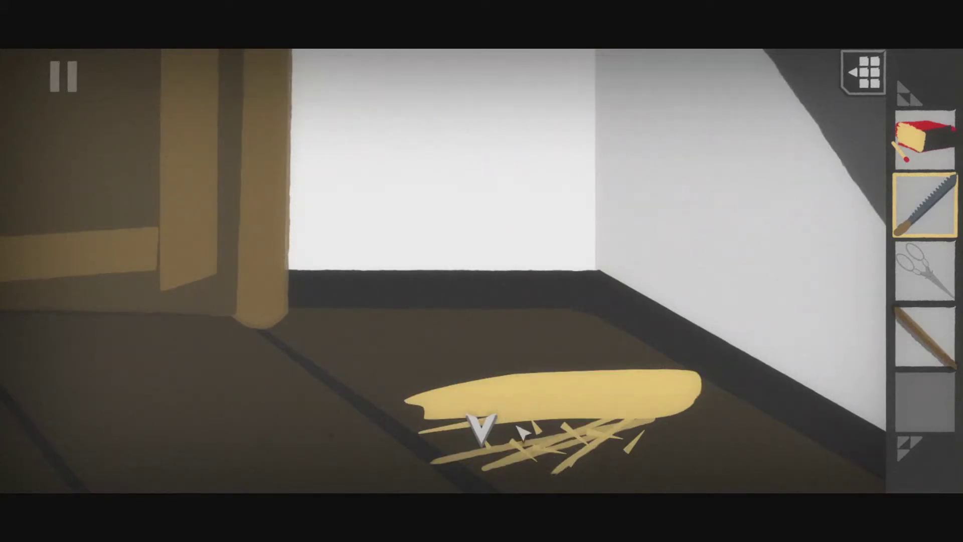
pyautogui.click(499, 430)
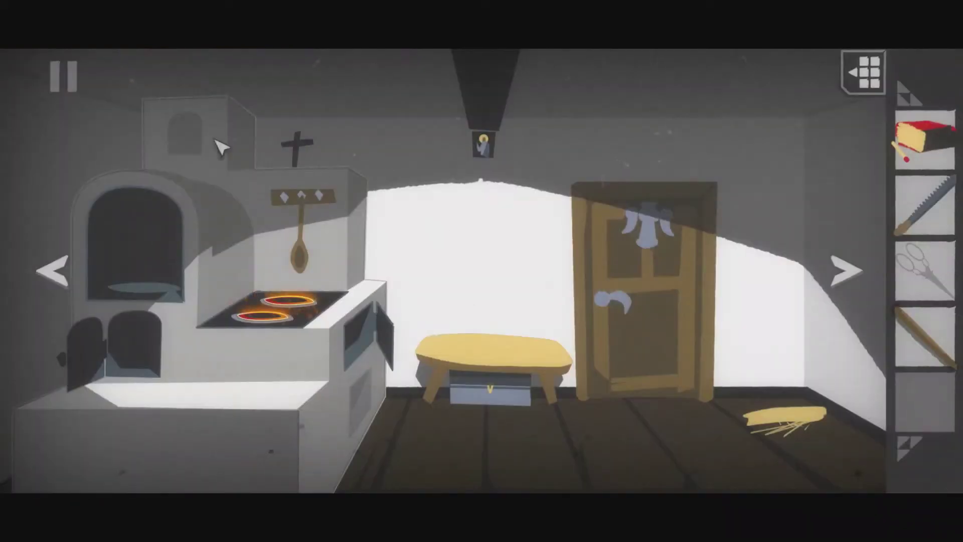
# Step: Fit the wooden stick from the inventory onto the spinning wheel
pyautogui.click(844, 269)
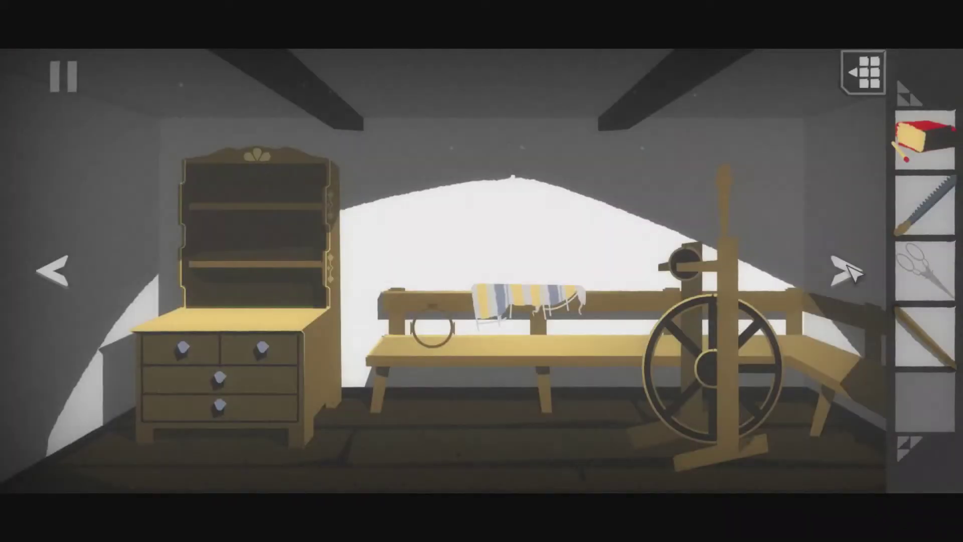
pyautogui.click(940, 342)
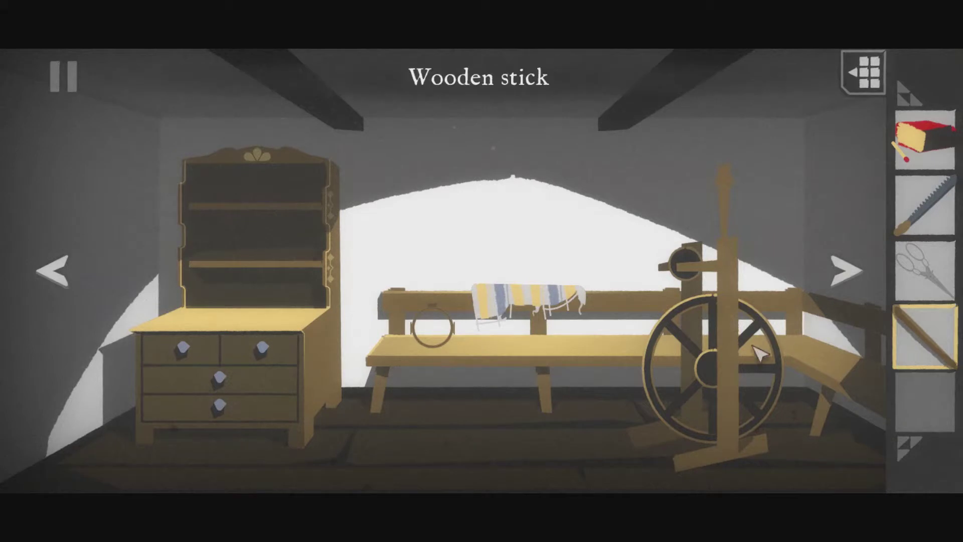
pyautogui.click(686, 366)
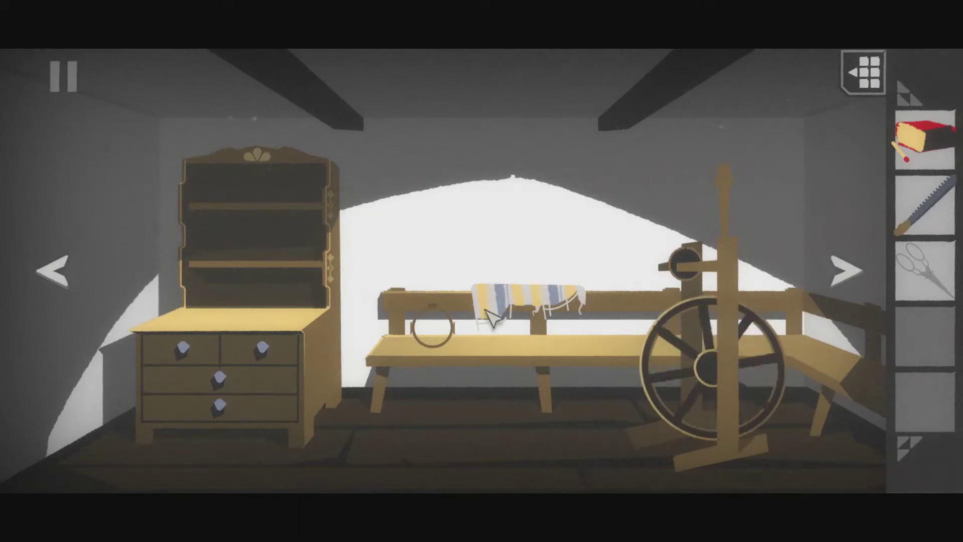
# Step: Cut the wool from the cradle pillow with the scissors and collect it
pyautogui.click(519, 299)
pyautogui.click(354, 129)
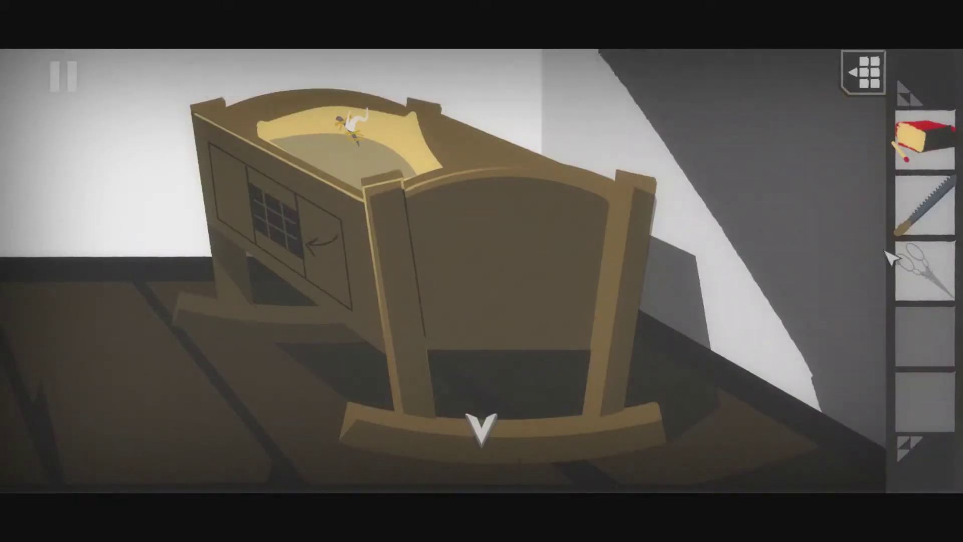
pyautogui.click(919, 273)
pyautogui.click(365, 143)
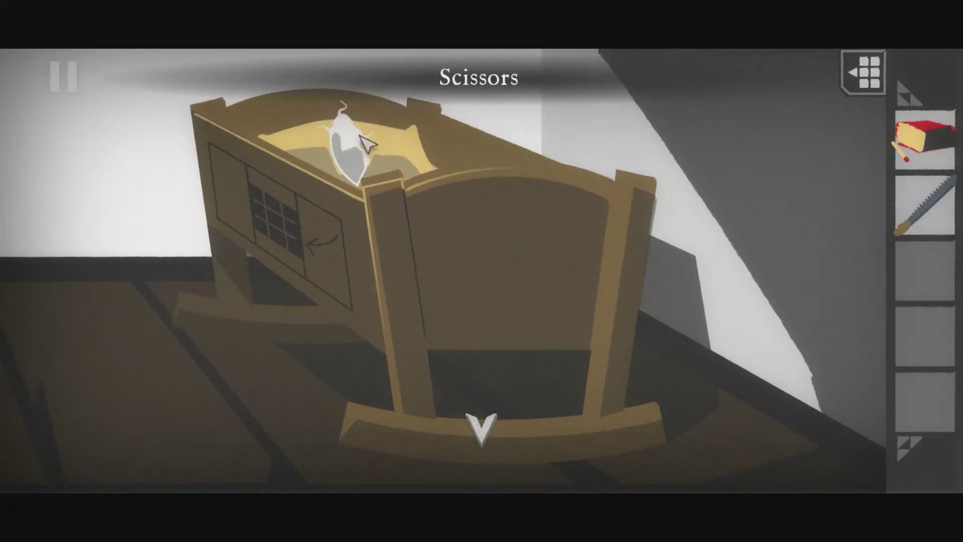
pyautogui.click(365, 143)
pyautogui.click(350, 154)
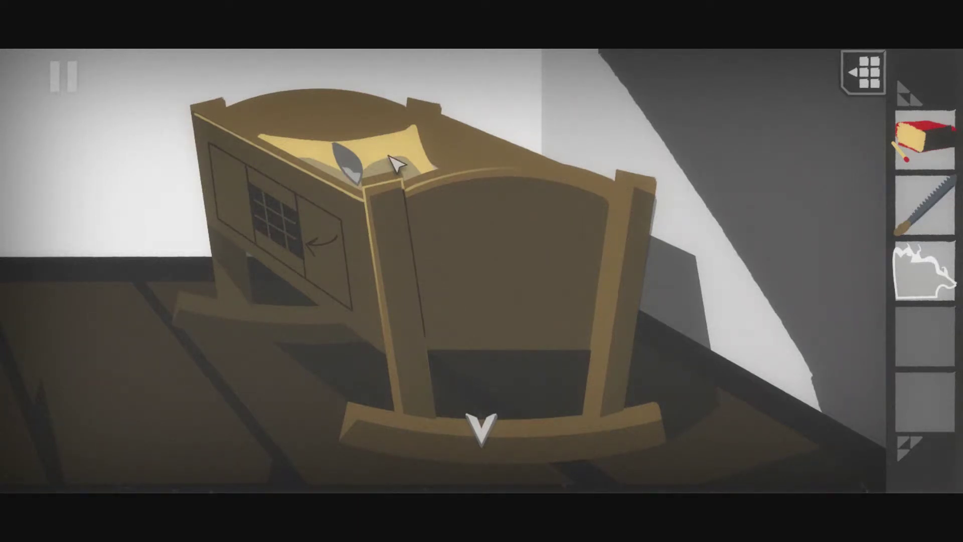
pyautogui.click(394, 163)
pyautogui.click(480, 427)
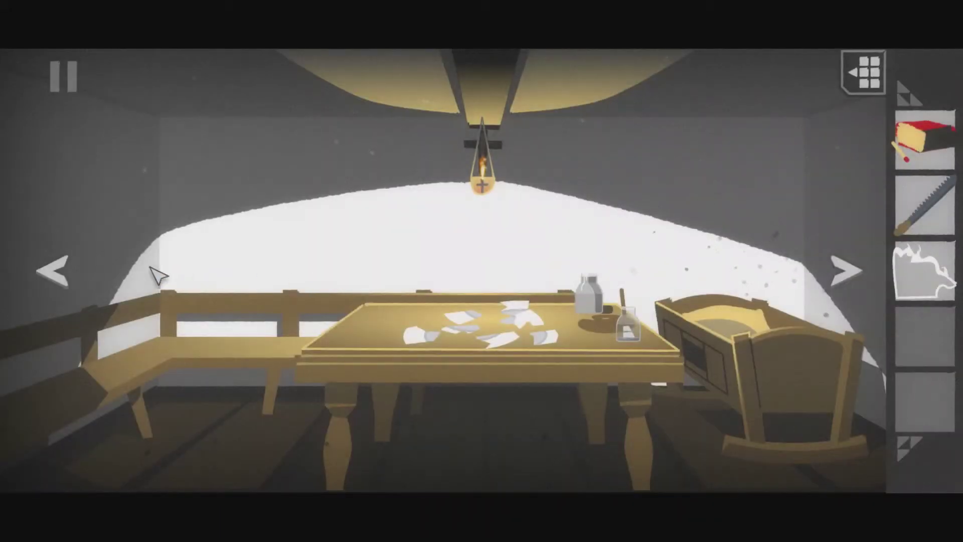
# Step: Spin the wool on the spinning wheel and collect the yarn ball
pyautogui.click(61, 272)
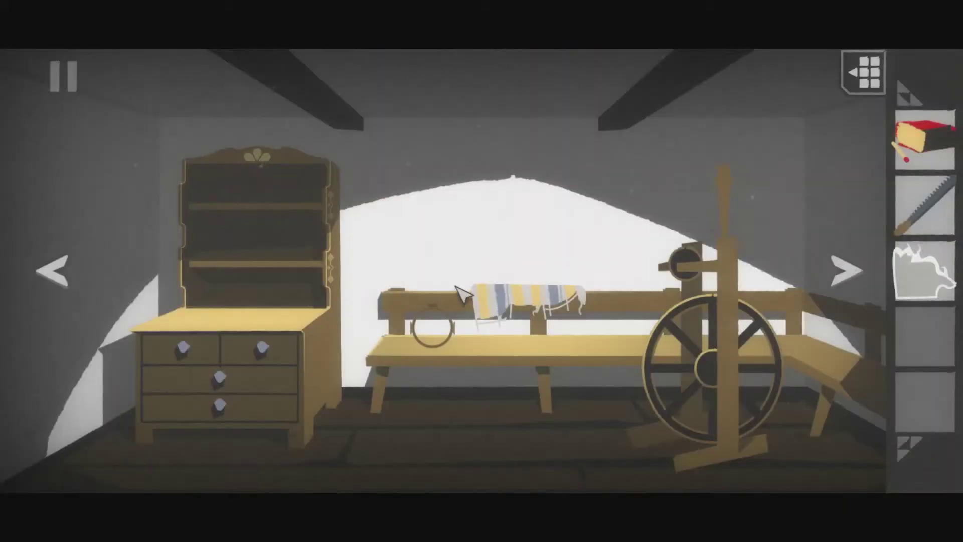
pyautogui.click(921, 278)
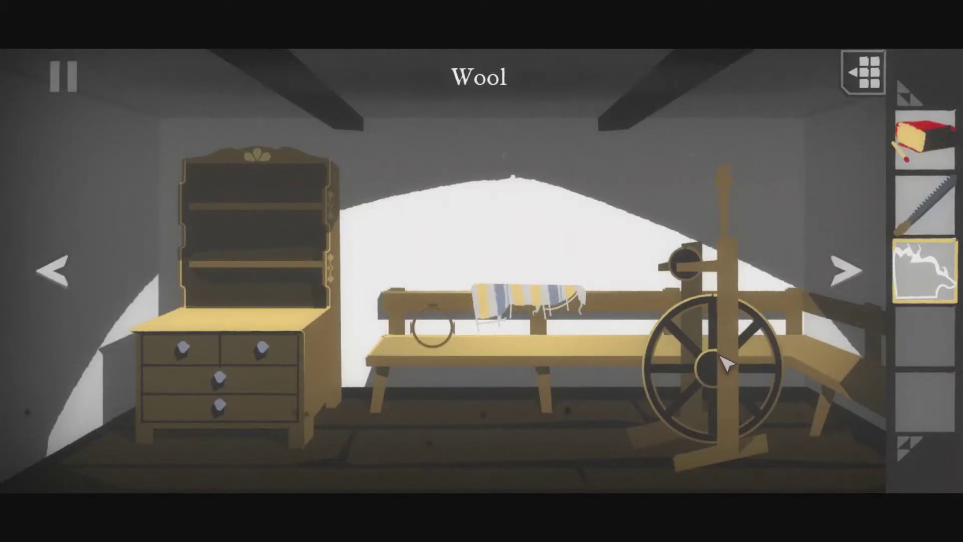
pyautogui.click(724, 365)
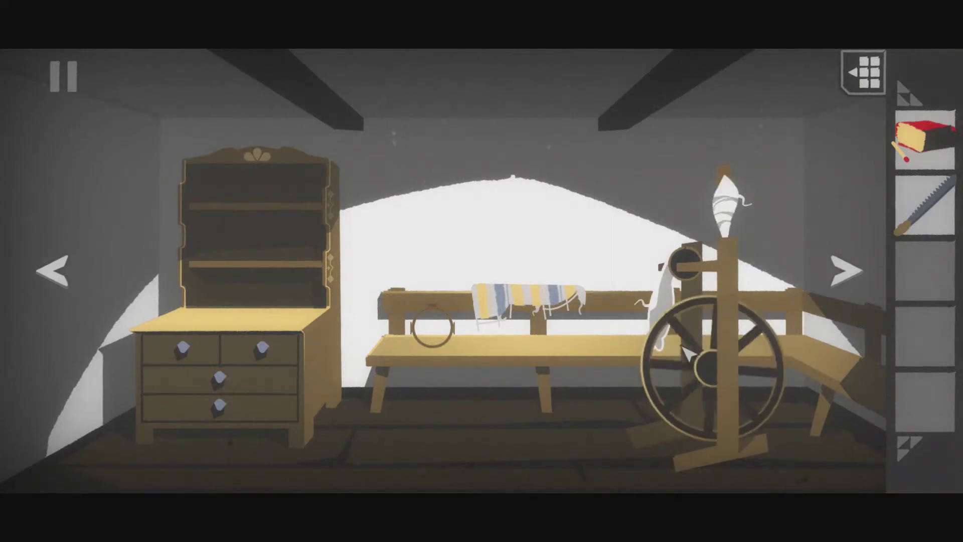
pyautogui.click(723, 208)
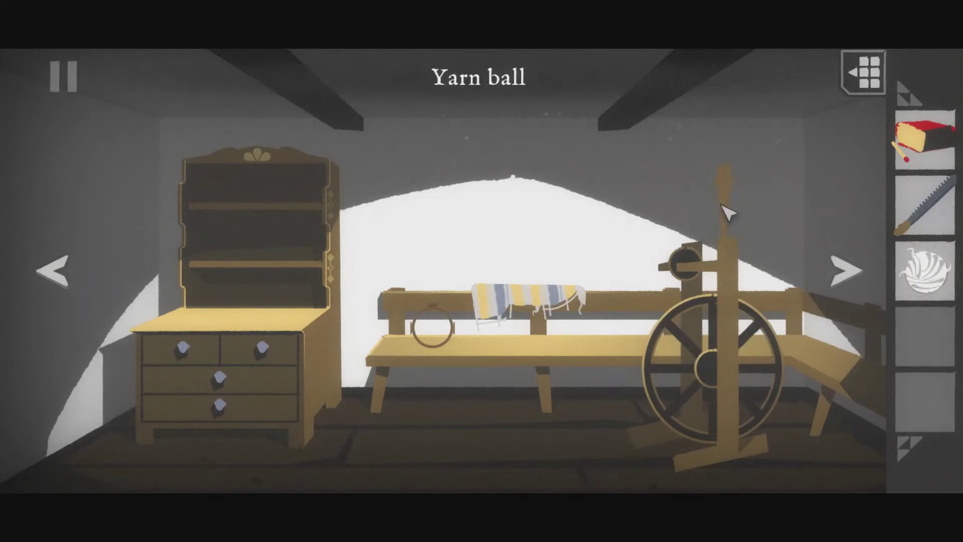
# Step: Use the yarn ball on the bench needles to finish the striped blanket and take it
pyautogui.click(429, 331)
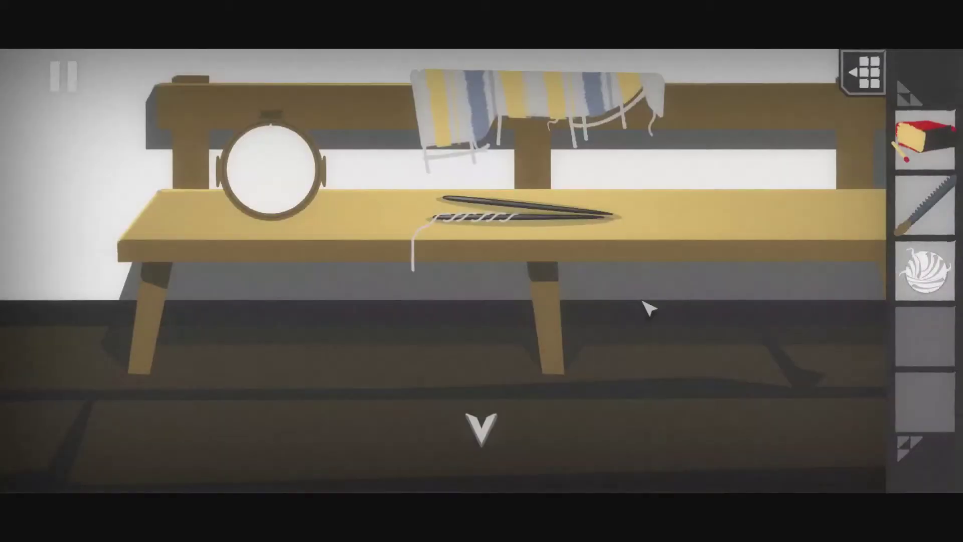
pyautogui.click(927, 270)
pyautogui.click(513, 214)
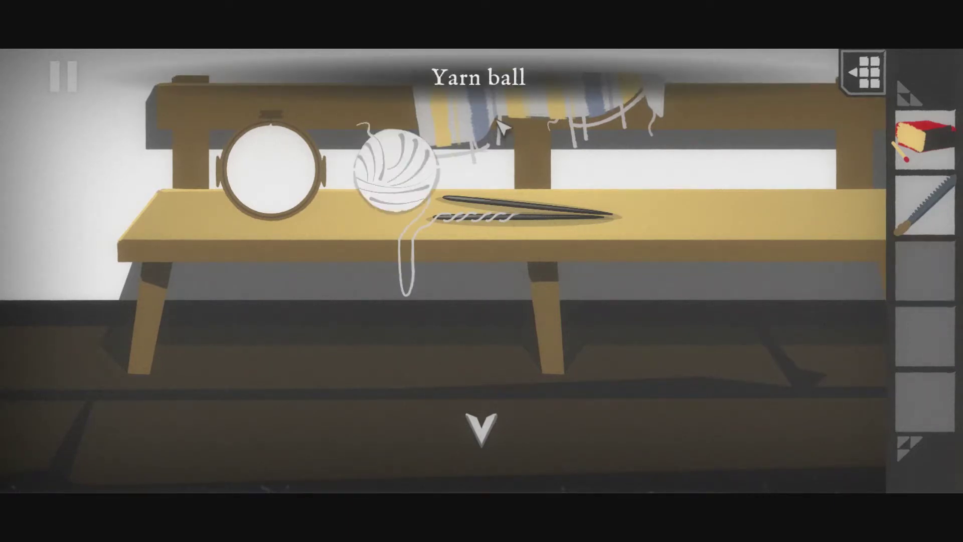
pyautogui.click(495, 128)
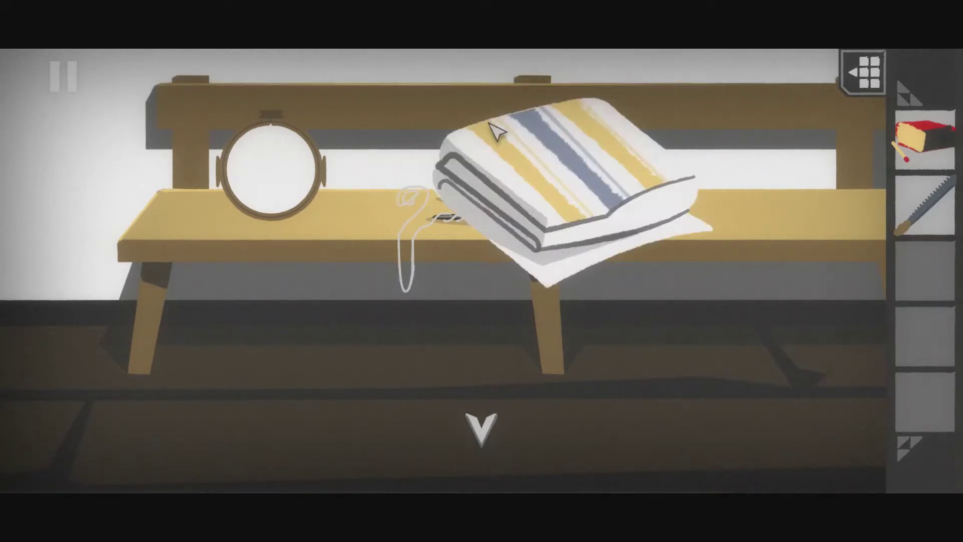
pyautogui.click(535, 198)
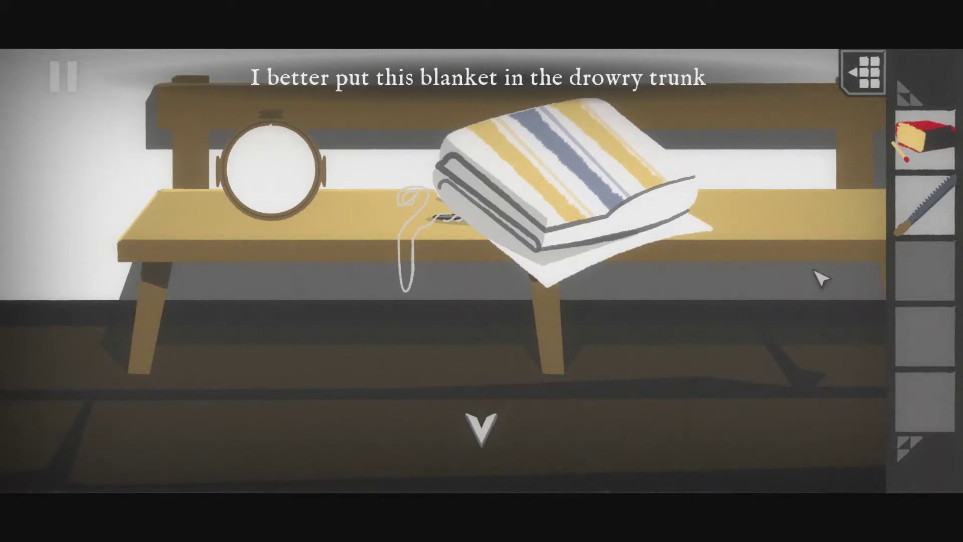
pyautogui.click(310, 201)
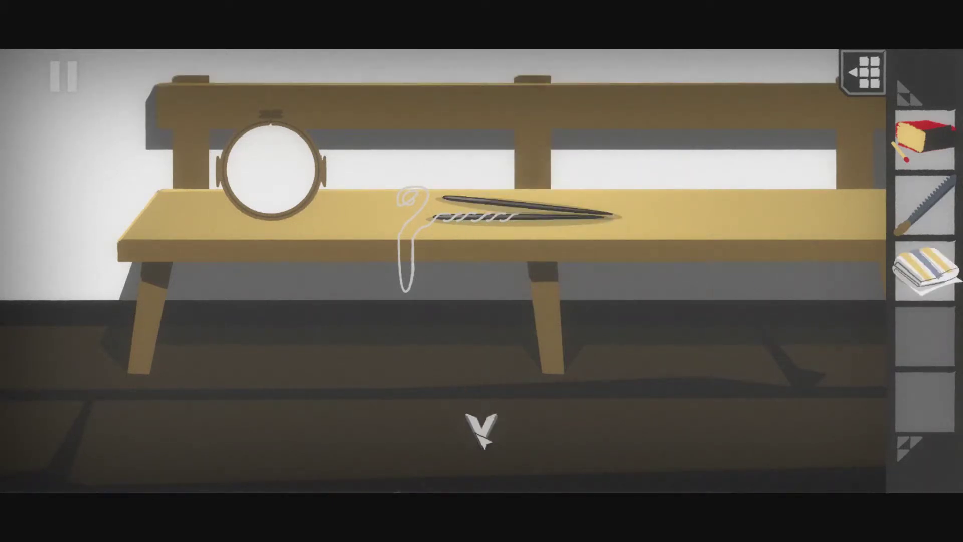
pyautogui.click(481, 430)
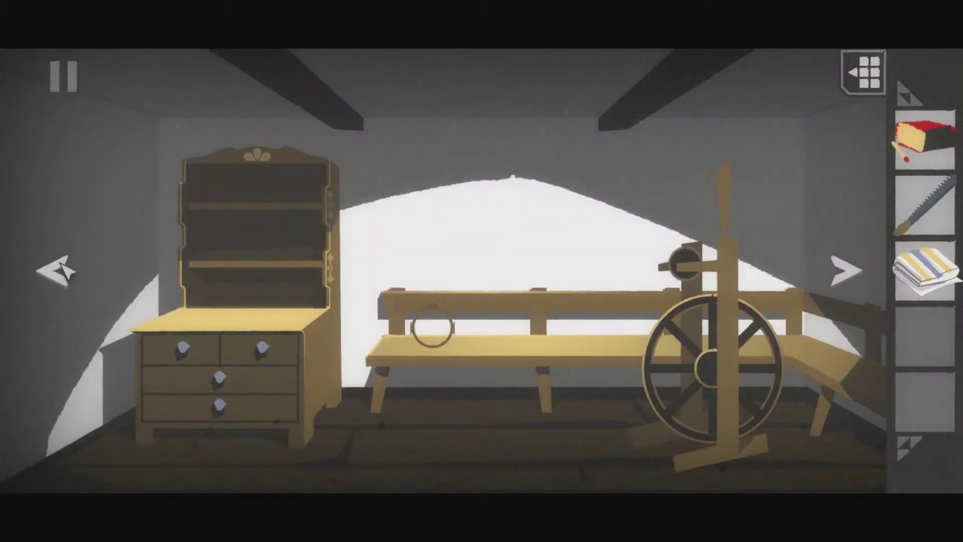
# Step: In the bedroom rug puzzle, move the red triangle and outline square tiles
pyautogui.click(60, 269)
pyautogui.click(61, 268)
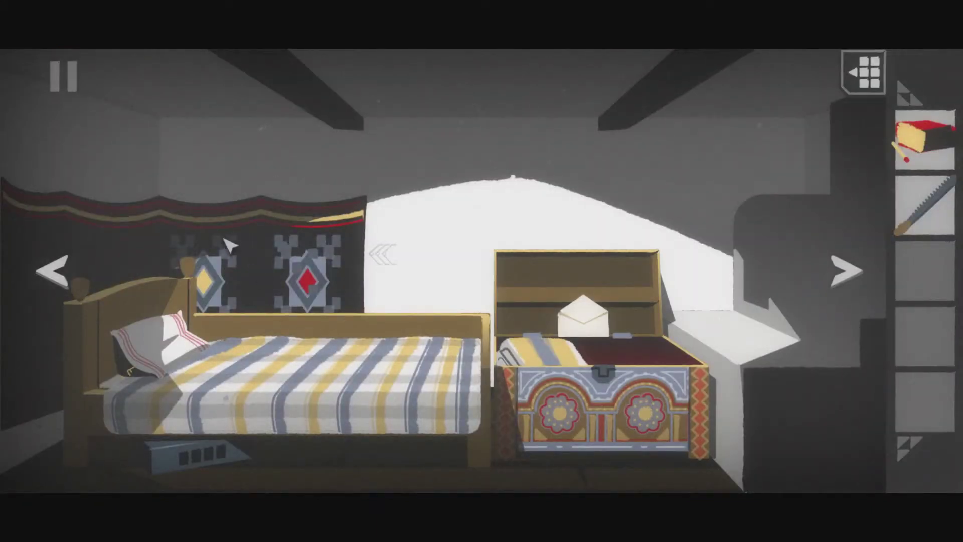
pyautogui.click(227, 244)
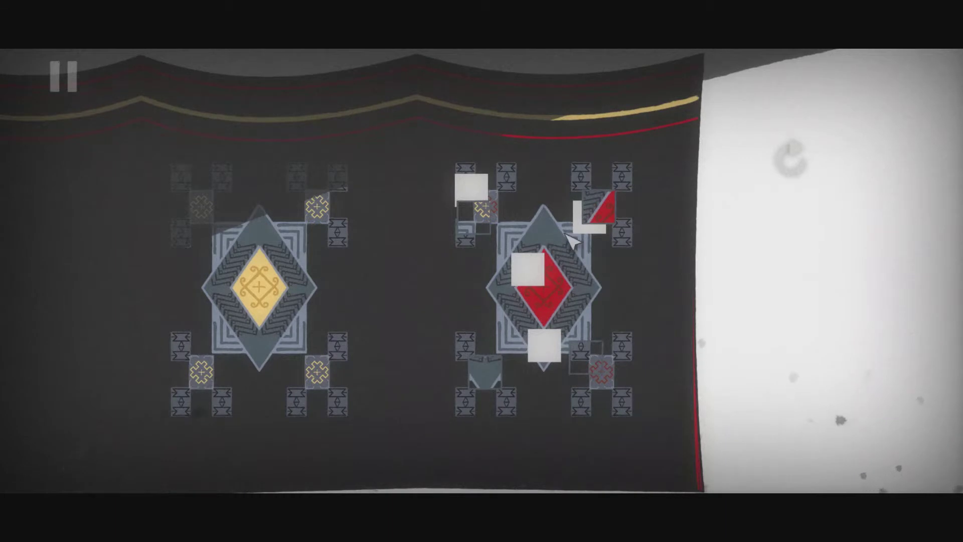
pyautogui.moveTo(604, 213); pyautogui.dragTo(543, 280)
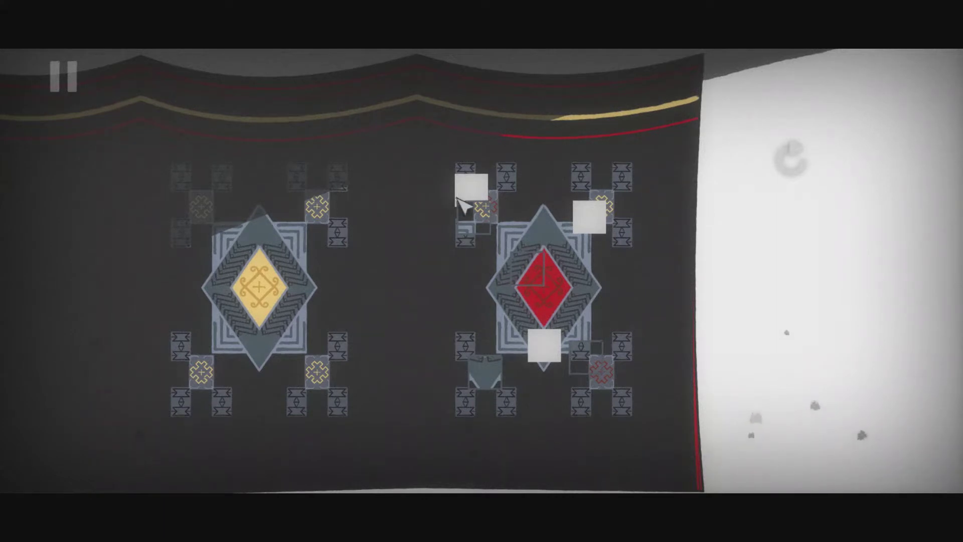
pyautogui.moveTo(457, 191); pyautogui.dragTo(592, 218)
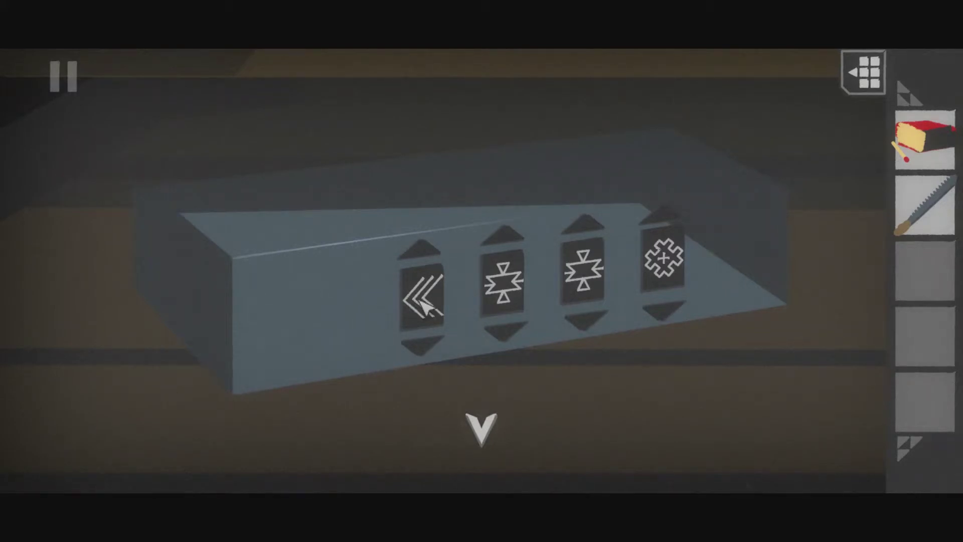
# Step: Set the first tile to the cross-in-flower pattern and the second to left chevrons
pyautogui.click(424, 348)
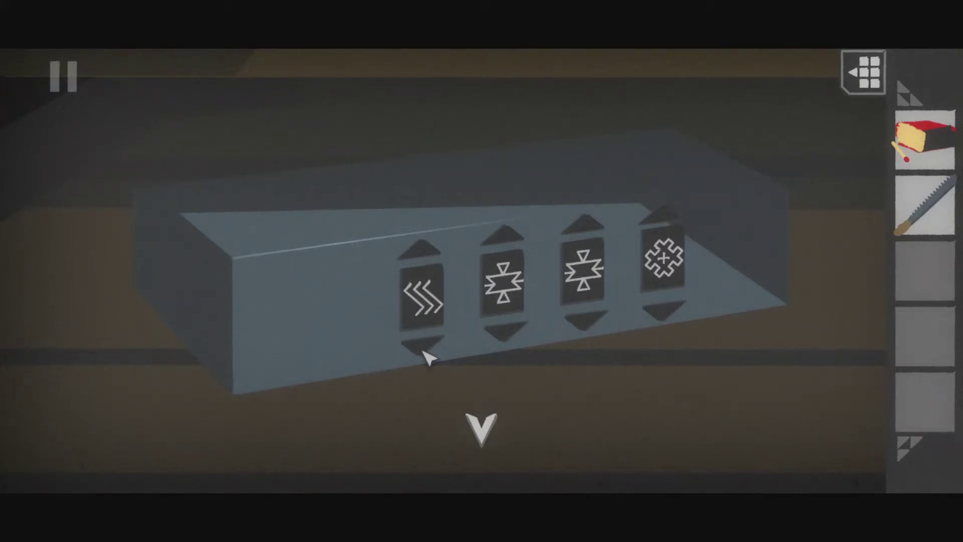
pyautogui.click(423, 347)
pyautogui.click(423, 347)
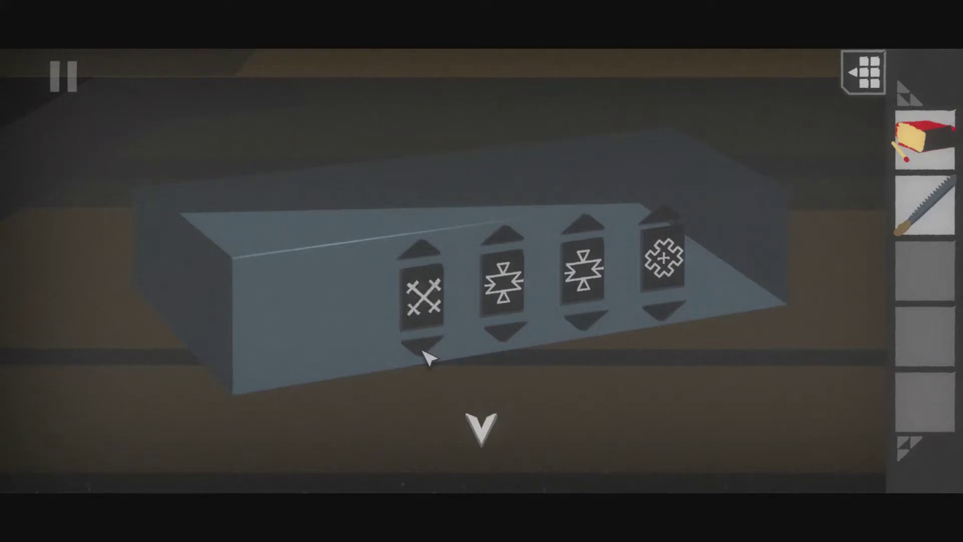
pyautogui.click(433, 255)
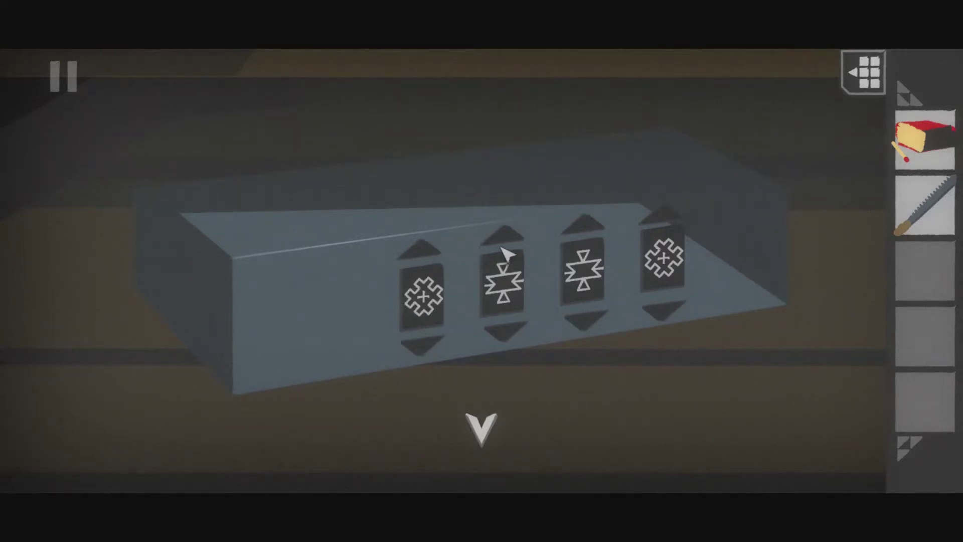
pyautogui.click(502, 248)
pyautogui.click(503, 248)
pyautogui.click(504, 247)
pyautogui.click(504, 248)
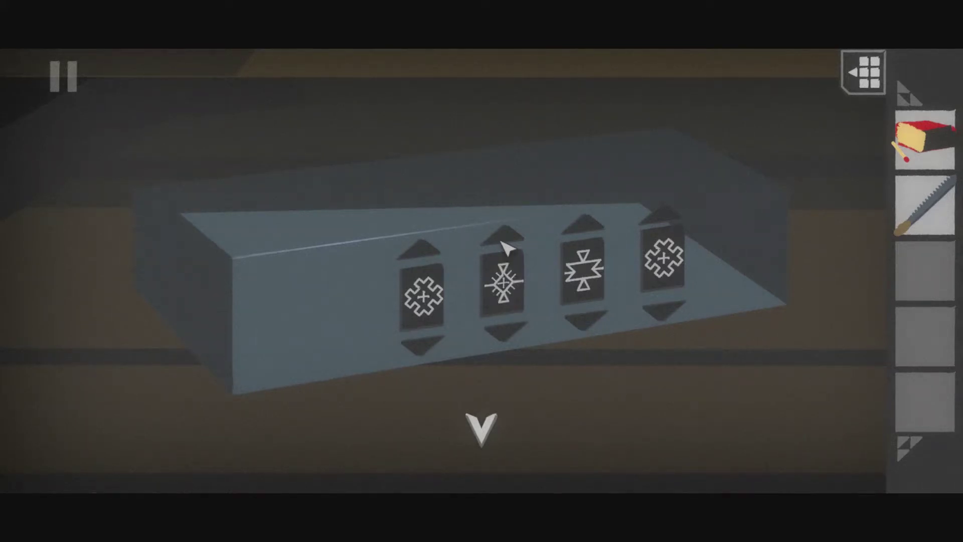
pyautogui.click(504, 248)
pyautogui.click(504, 247)
pyautogui.click(504, 247)
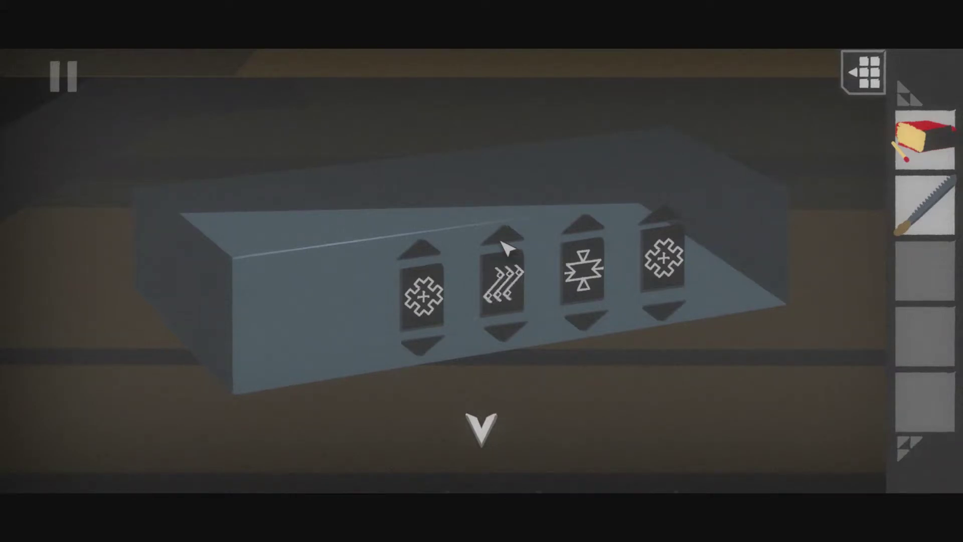
pyautogui.click(504, 248)
pyautogui.click(505, 247)
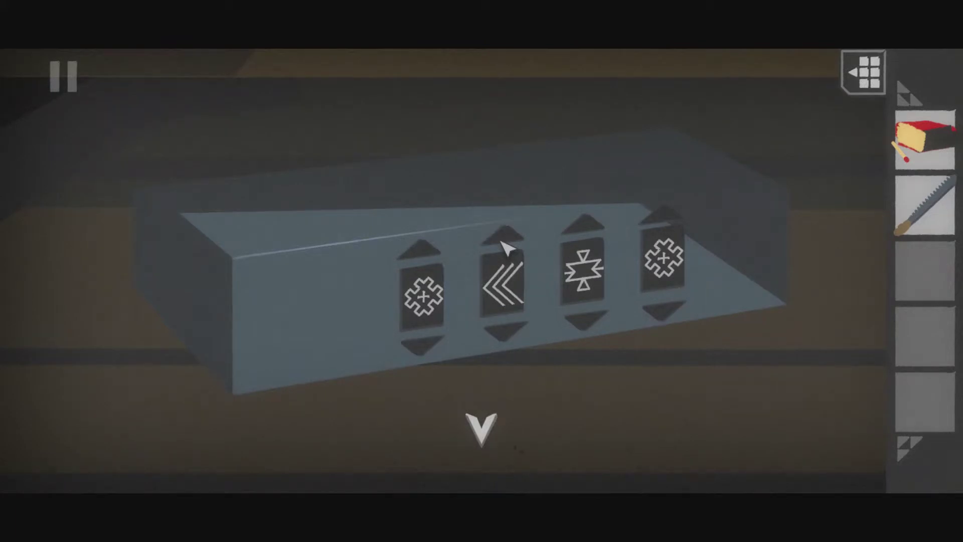
# Step: Set the third tile to the diamond ornament and the fourth tile's symbol, opening the box
pyautogui.click(584, 231)
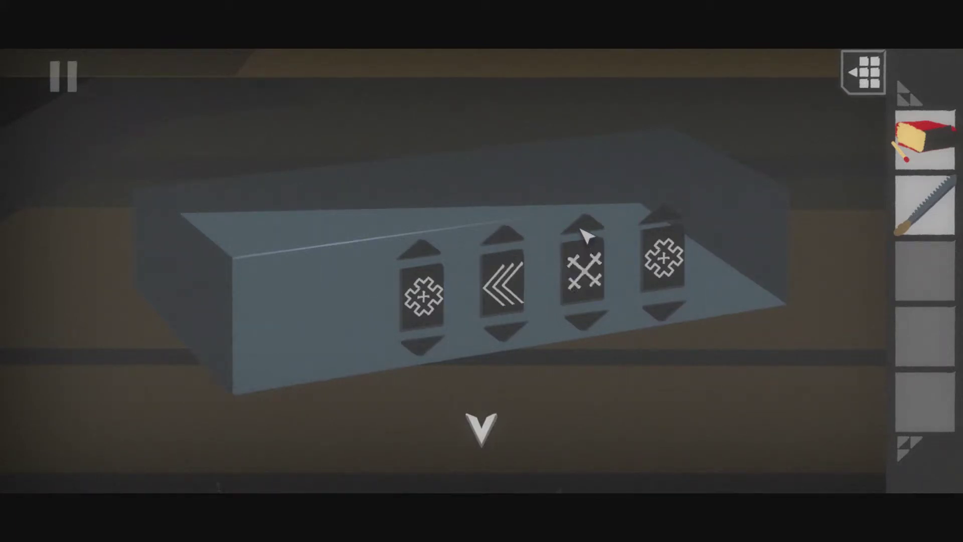
pyautogui.click(581, 231)
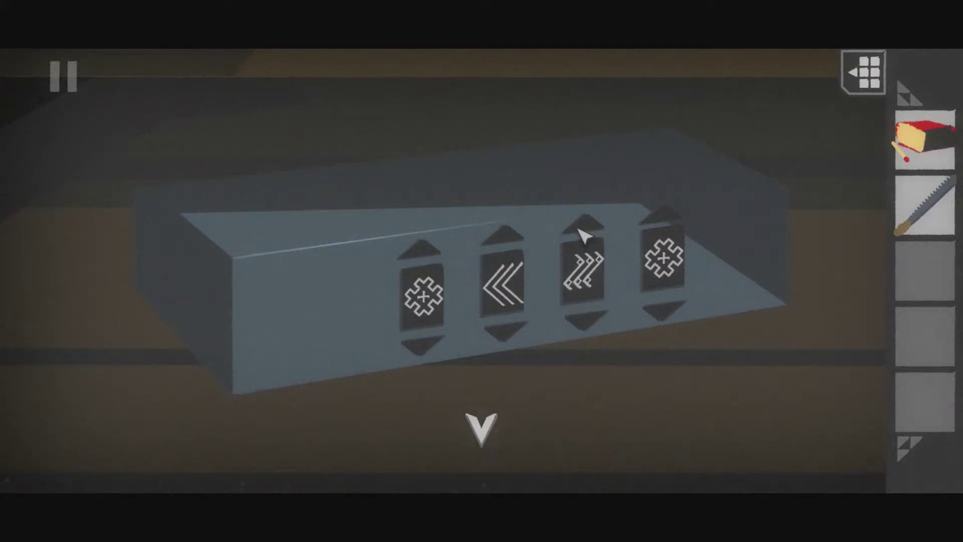
pyautogui.click(580, 230)
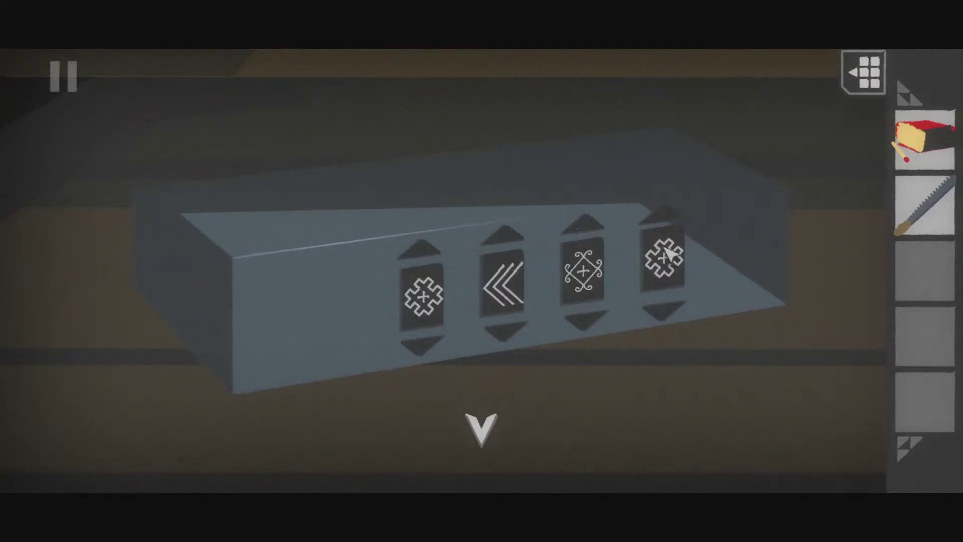
pyautogui.click(667, 222)
pyautogui.click(667, 223)
pyautogui.click(668, 223)
pyautogui.click(666, 223)
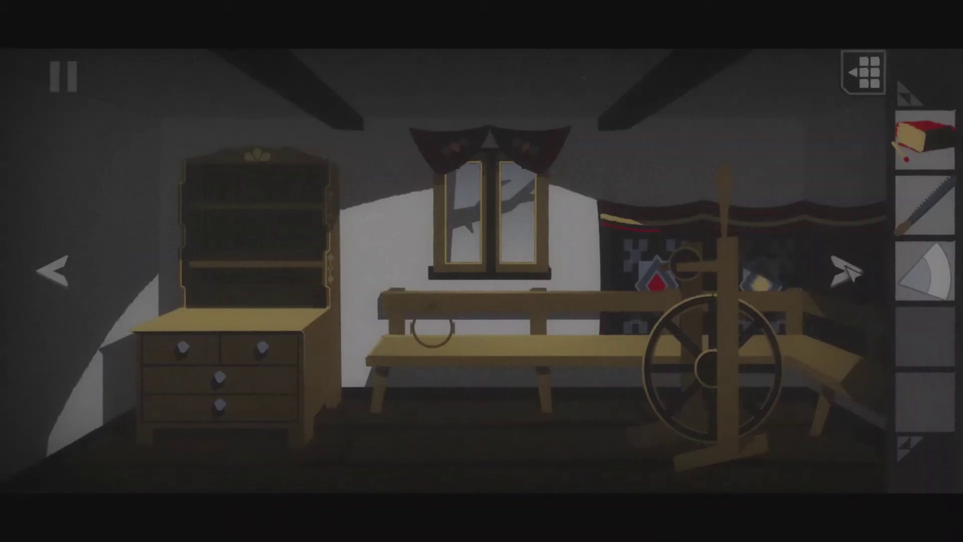
# Step: Back in the kitchen, take a mug from the wall rack and inspect the blue chest
pyautogui.click(52, 276)
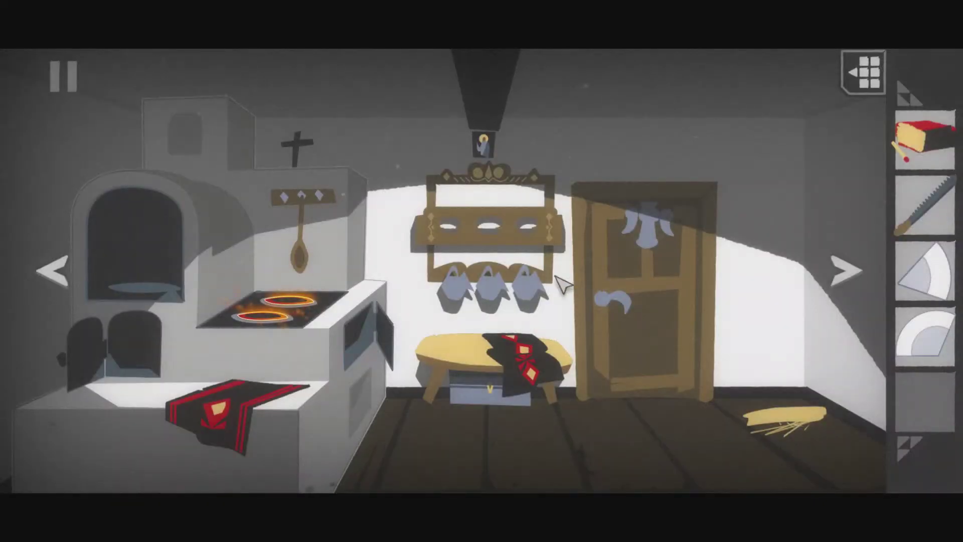
pyautogui.click(538, 286)
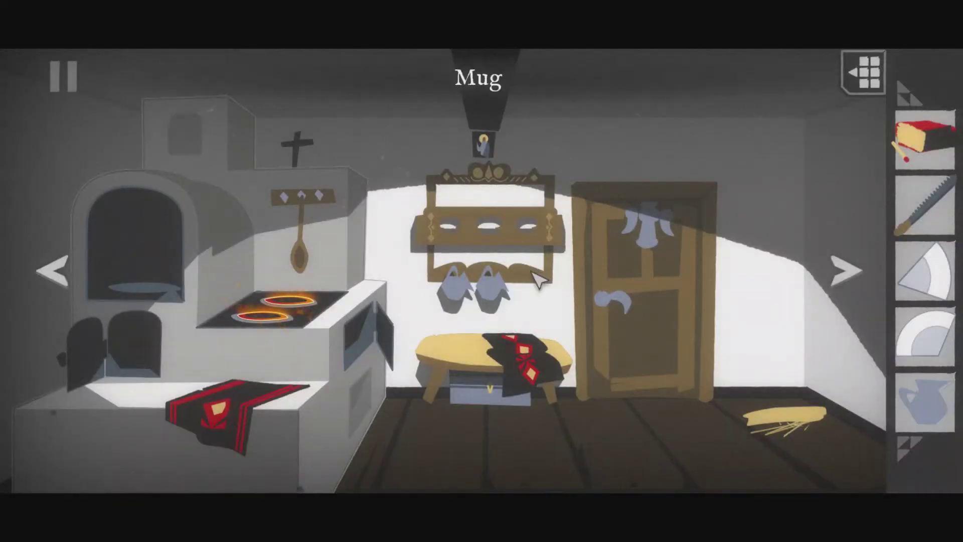
pyautogui.click(491, 240)
pyautogui.click(501, 364)
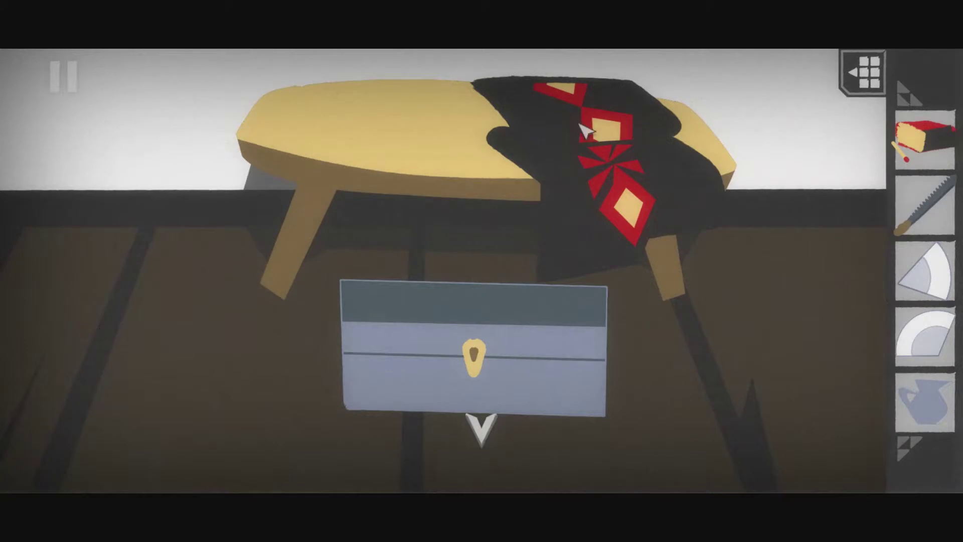
# Step: Check the dresser drawers (bottom one locked, middle and upper opened), then examine the cradle pillow
pyautogui.click(479, 440)
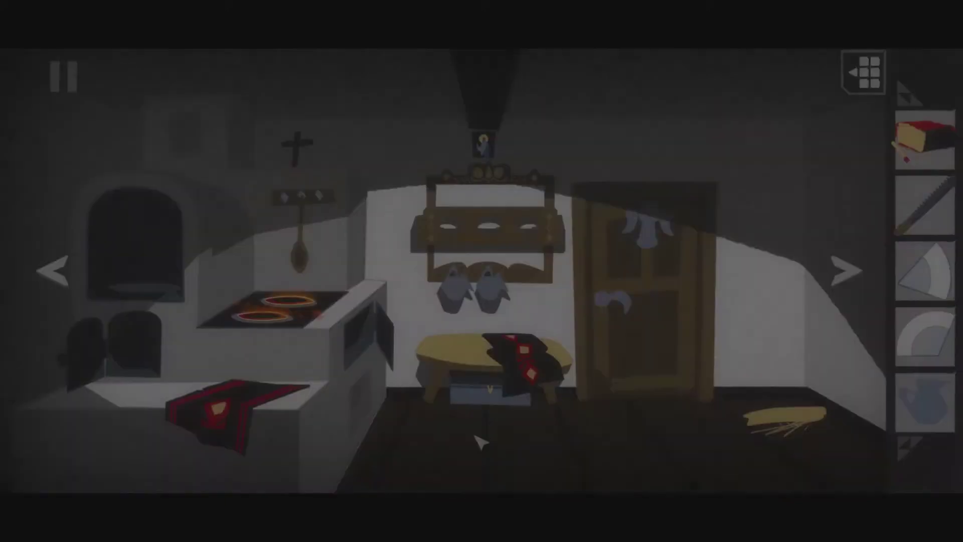
pyautogui.click(867, 265)
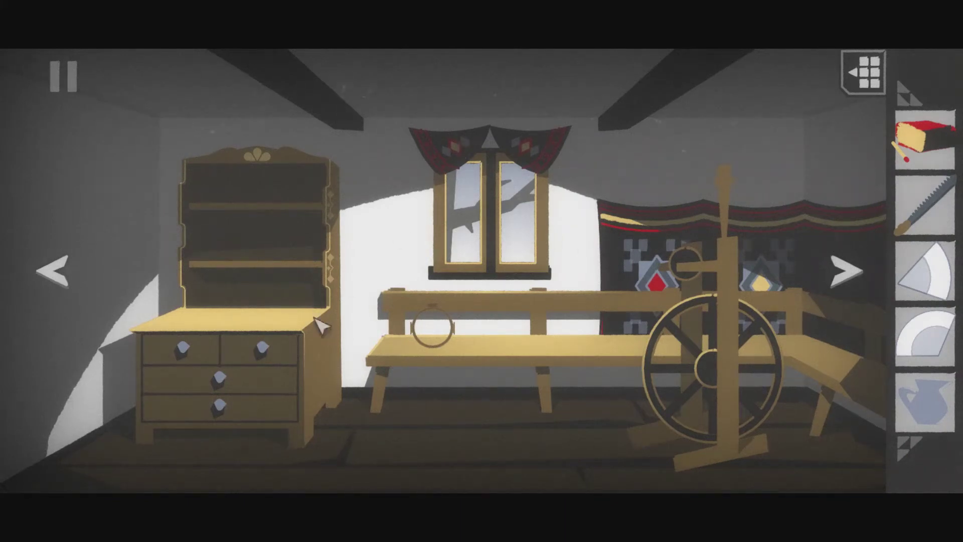
pyautogui.click(237, 414)
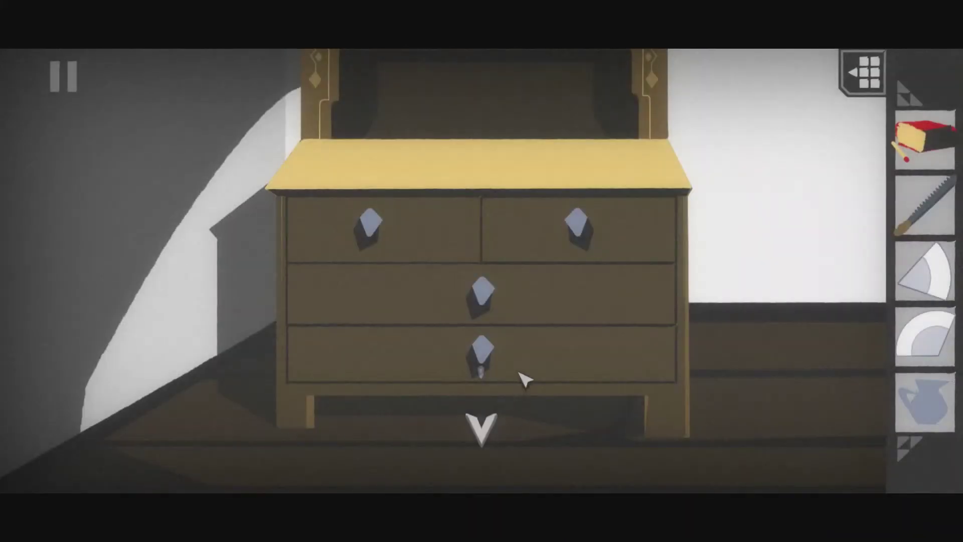
pyautogui.click(527, 372)
pyautogui.click(486, 309)
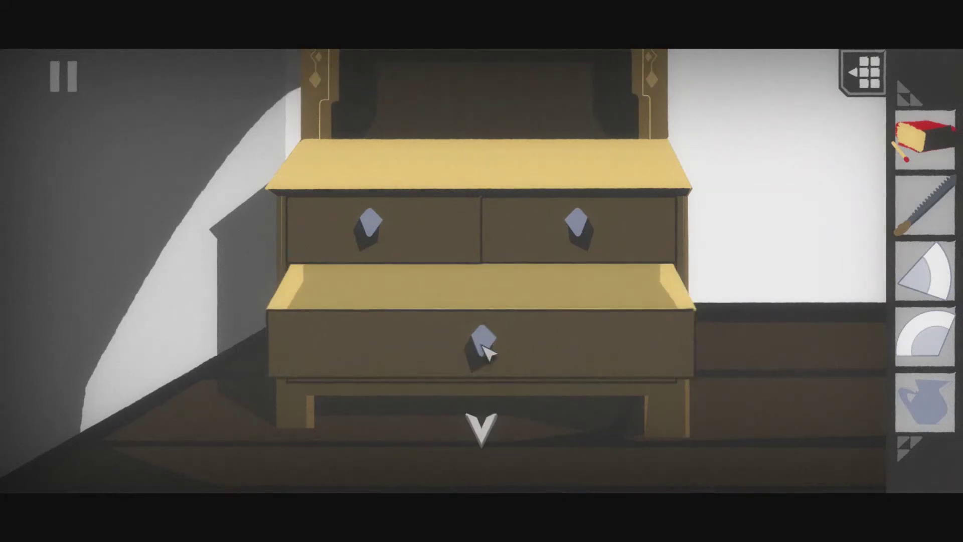
pyautogui.click(490, 335)
pyautogui.click(572, 247)
pyautogui.click(412, 231)
pyautogui.click(481, 427)
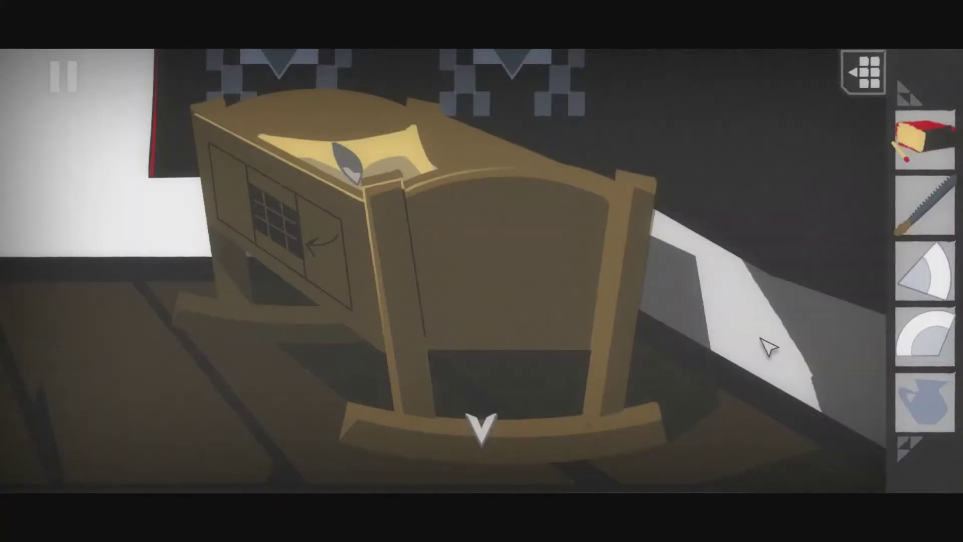
pyautogui.click(404, 181)
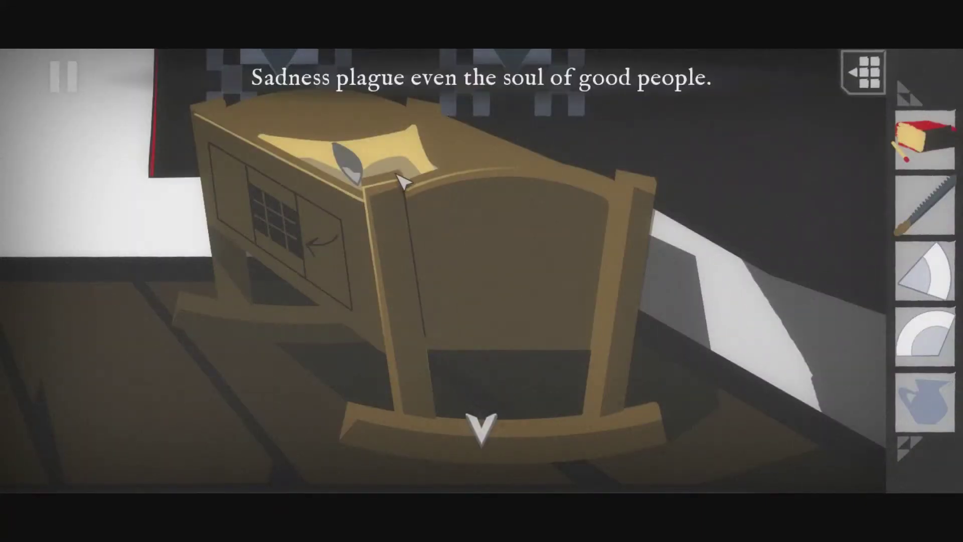
# Step: Place the two broken pieces among the table's shards, then return to the room view
pyautogui.click(474, 431)
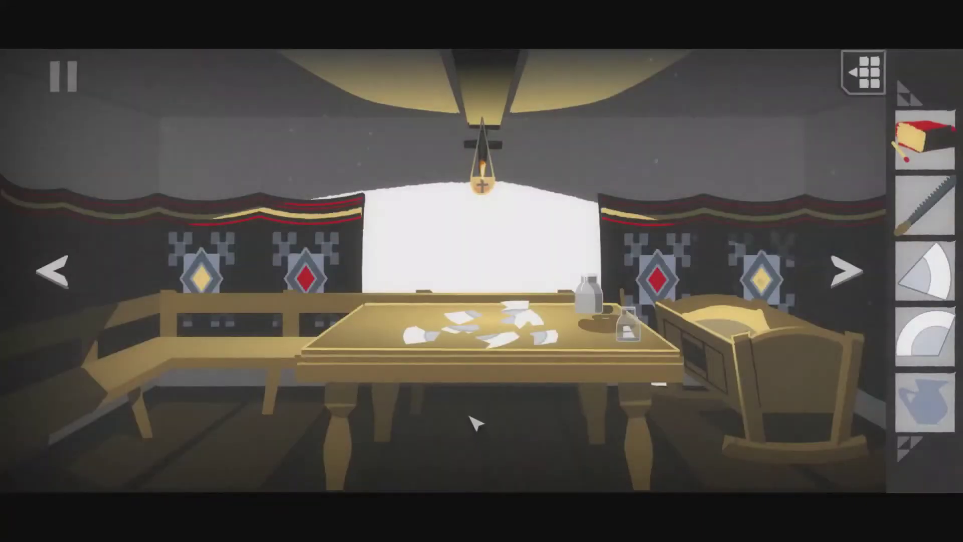
pyautogui.click(456, 327)
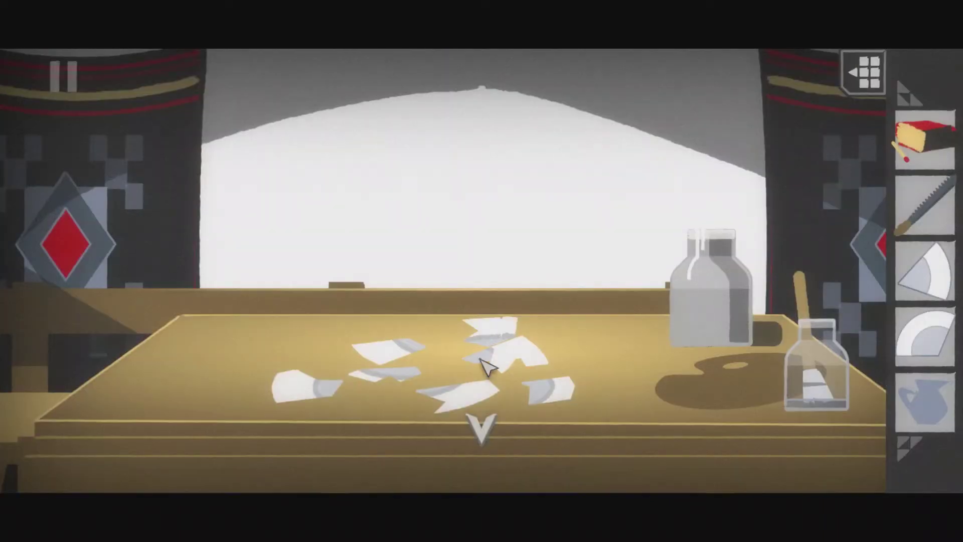
pyautogui.click(485, 370)
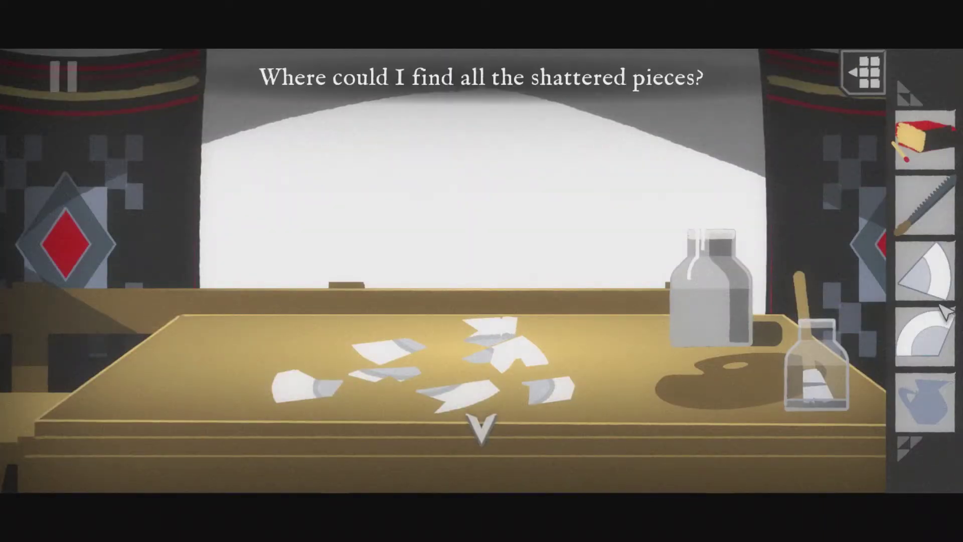
pyautogui.click(925, 274)
pyautogui.click(516, 370)
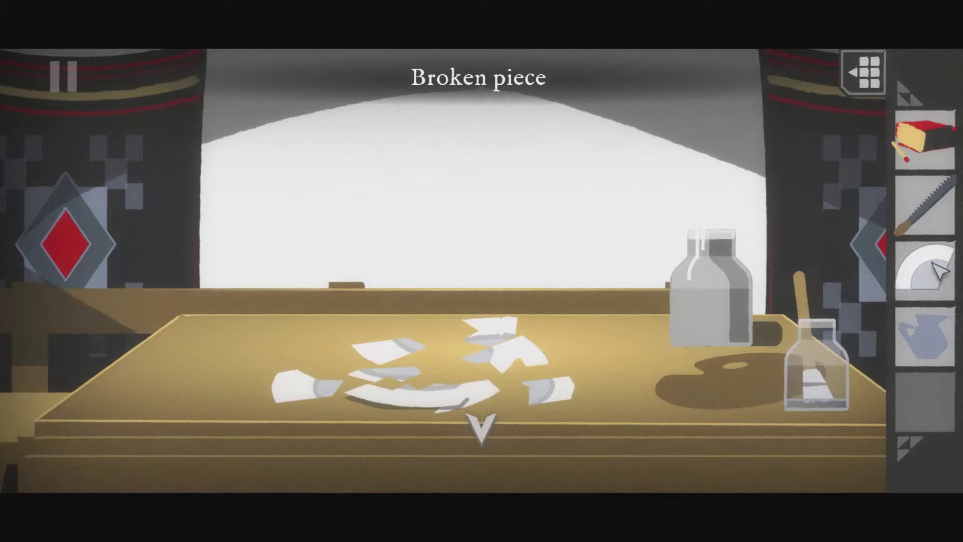
pyautogui.click(929, 275)
pyautogui.click(476, 379)
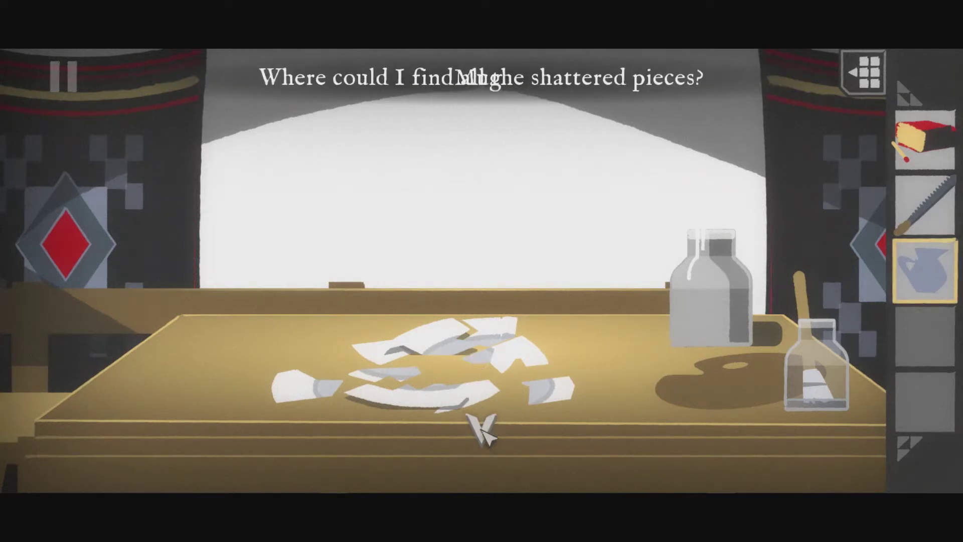
pyautogui.click(484, 428)
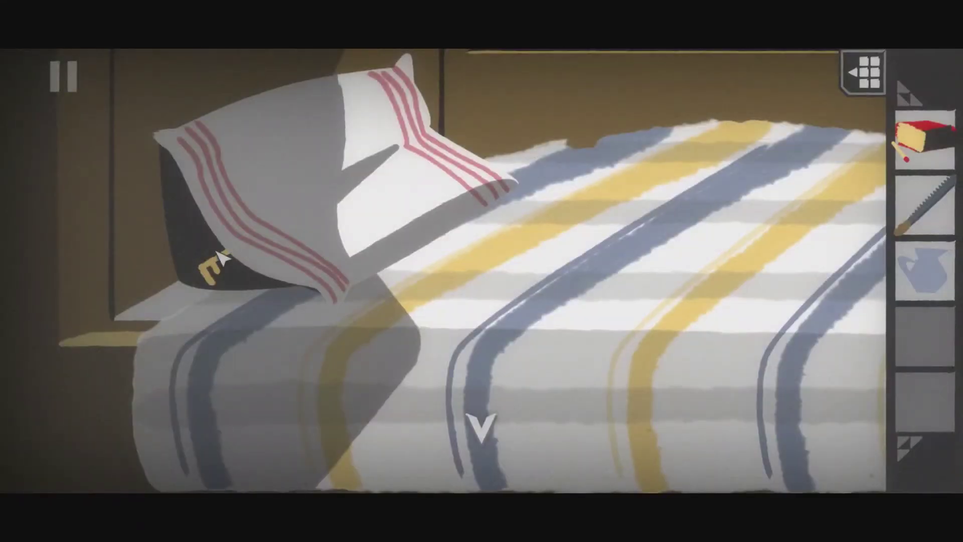
# Step: Take the bronze key from under the bedroom pillow and go to the kitchen
pyautogui.click(220, 261)
pyautogui.click(243, 334)
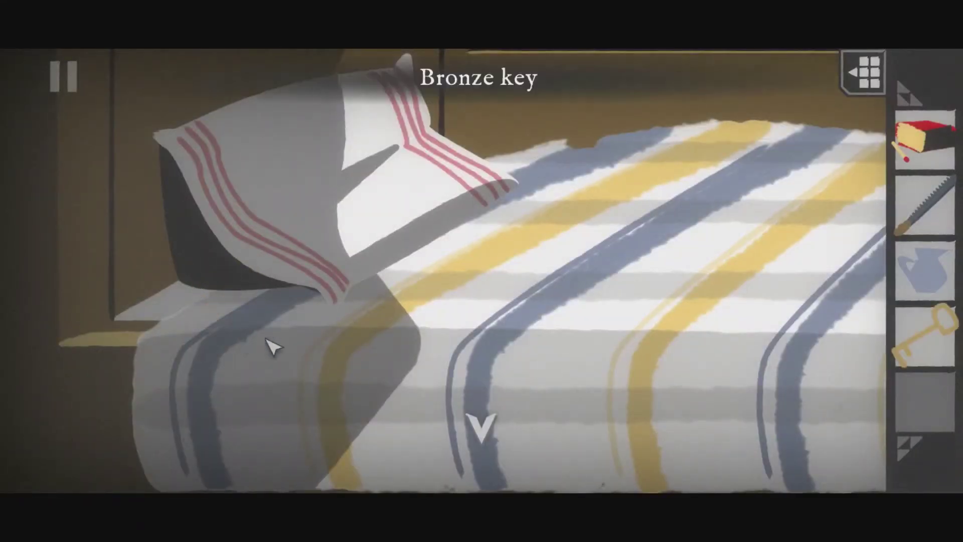
pyautogui.click(480, 426)
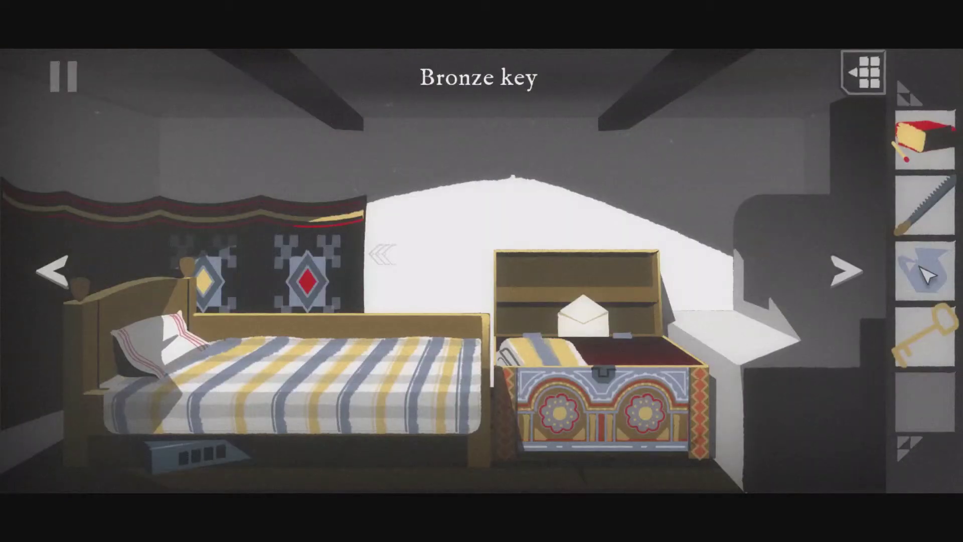
pyautogui.click(856, 280)
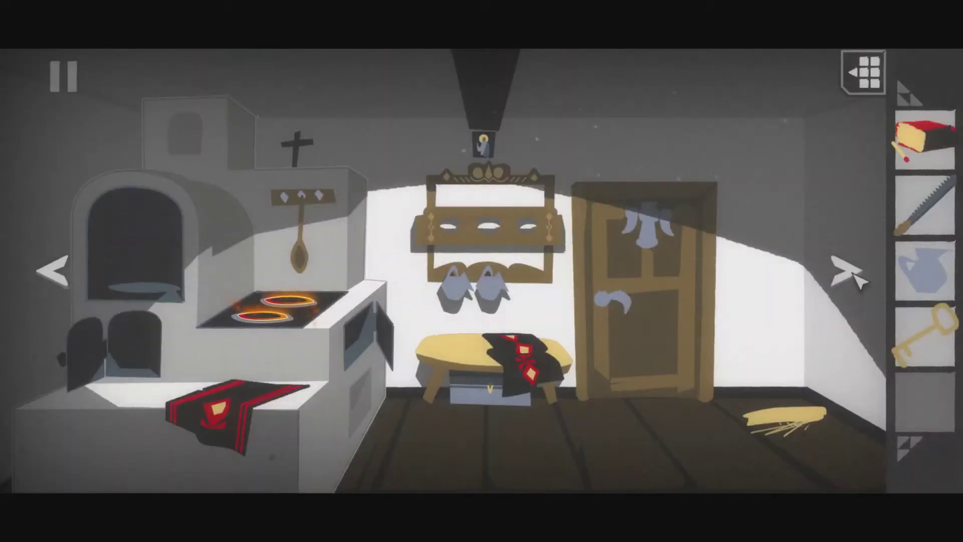
# Step: Unlock the box under the bench with the bronze key and take the paintbrush and black paint
pyautogui.click(498, 402)
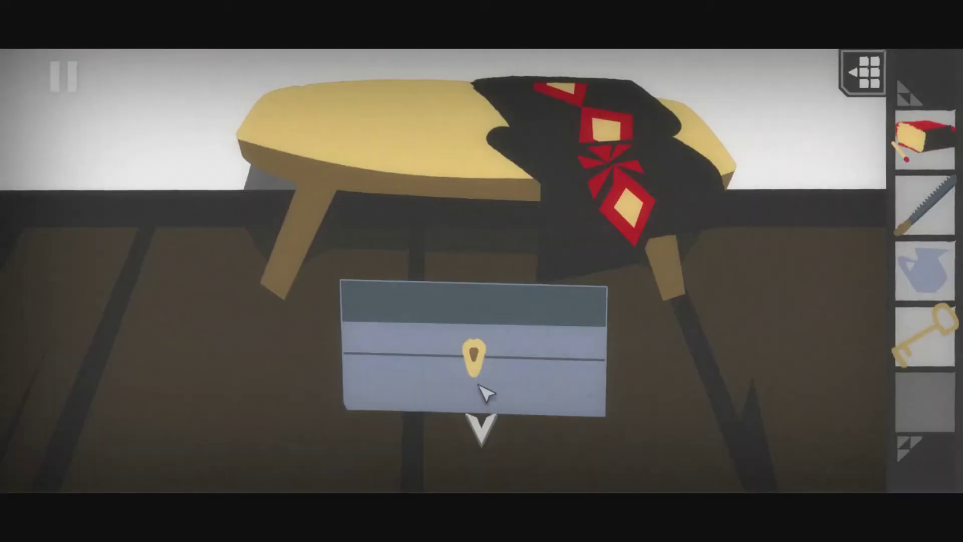
pyautogui.click(501, 360)
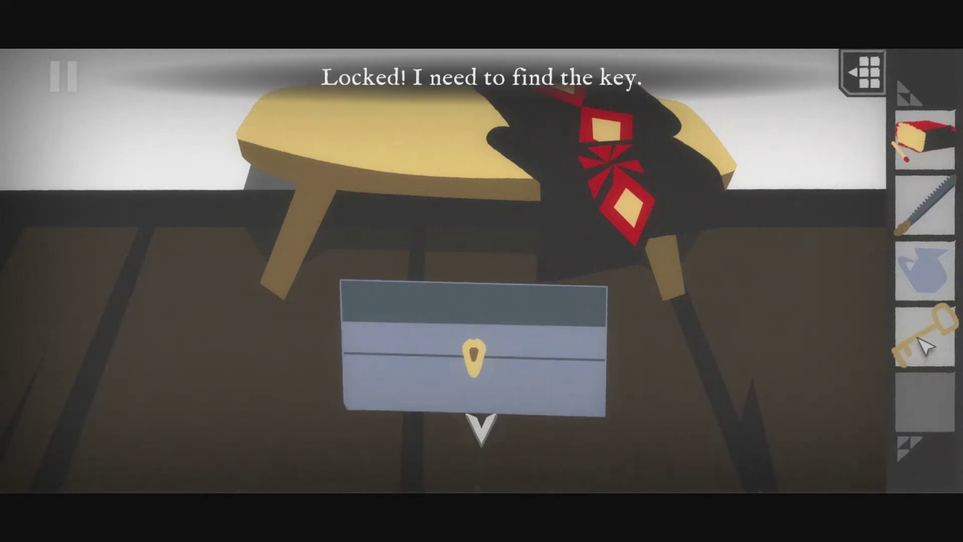
pyautogui.click(933, 339)
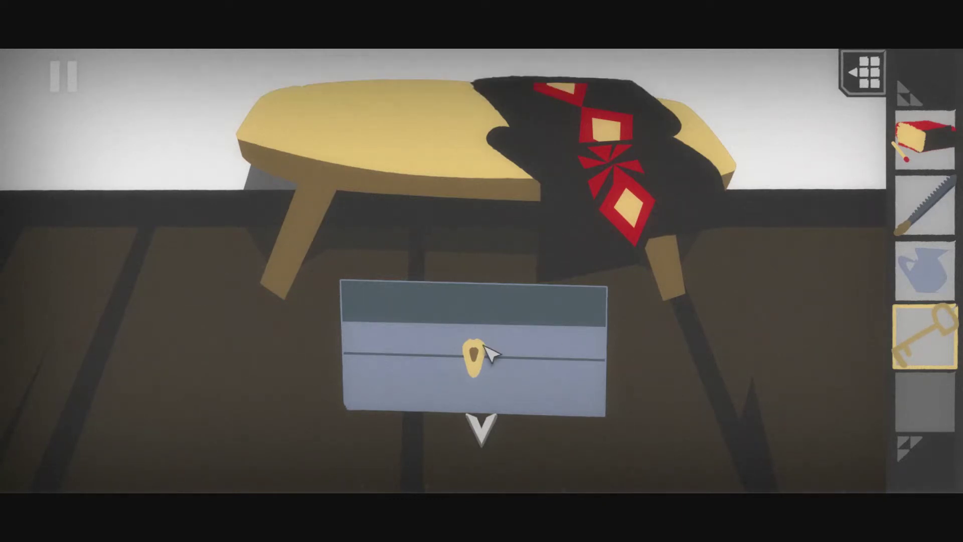
pyautogui.click(490, 353)
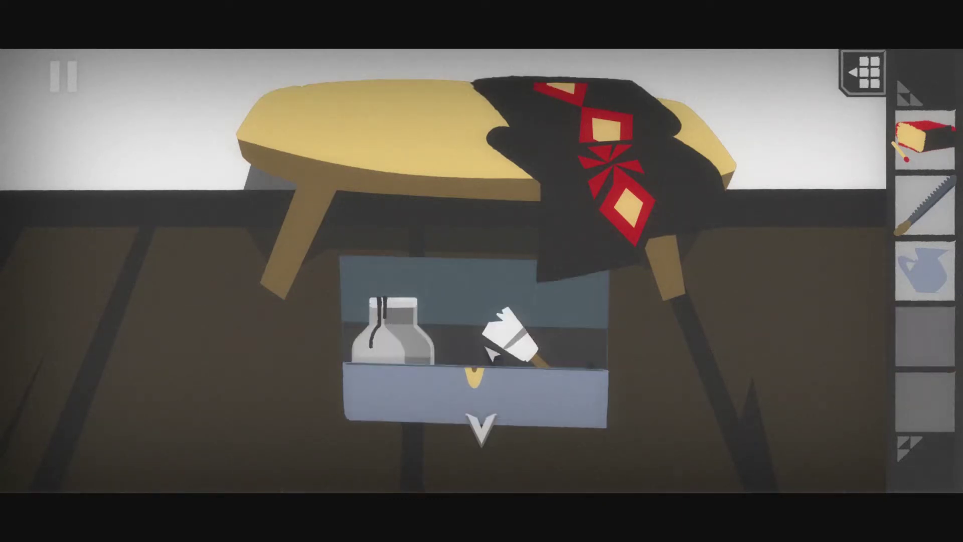
pyautogui.click(529, 347)
pyautogui.click(413, 344)
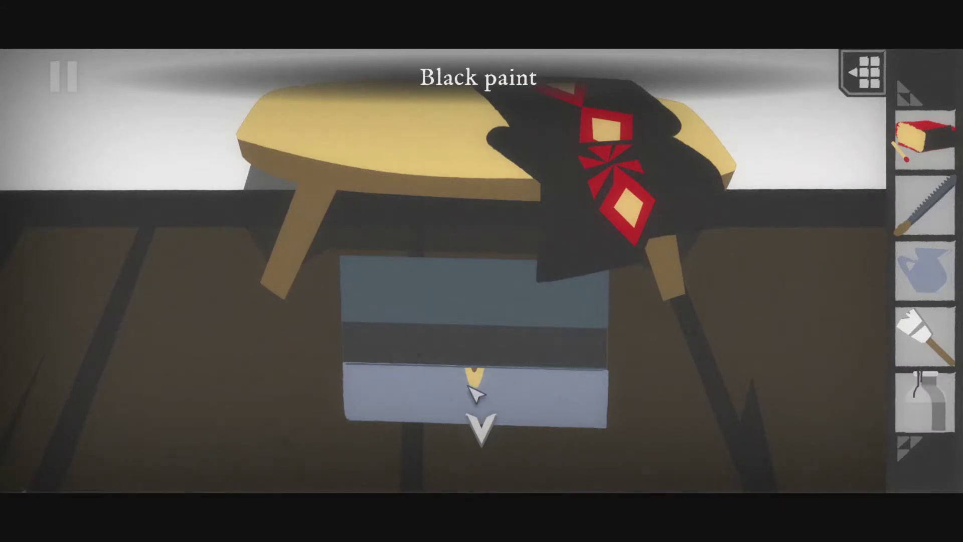
pyautogui.click(494, 428)
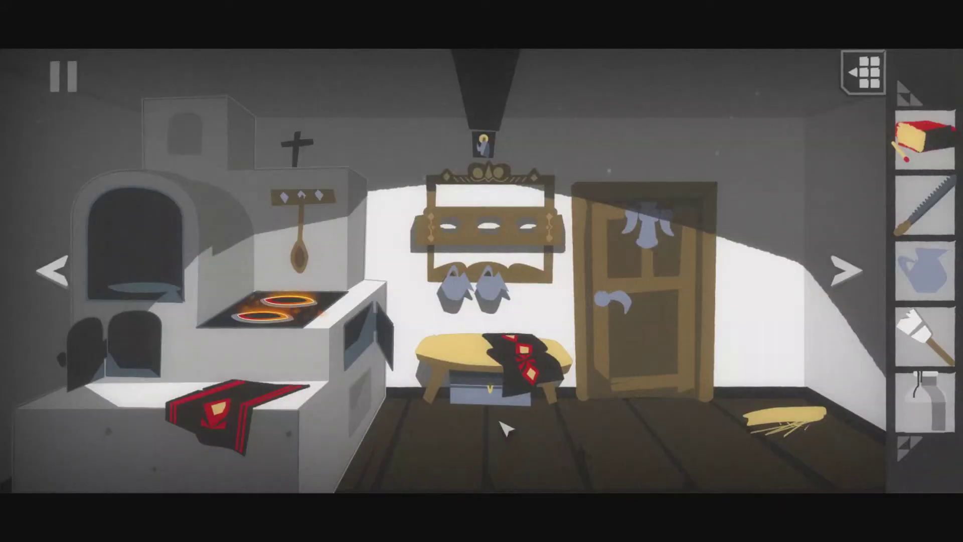
# Step: Move to the weaving room and inspect the knitting needles on the bench
pyautogui.click(841, 273)
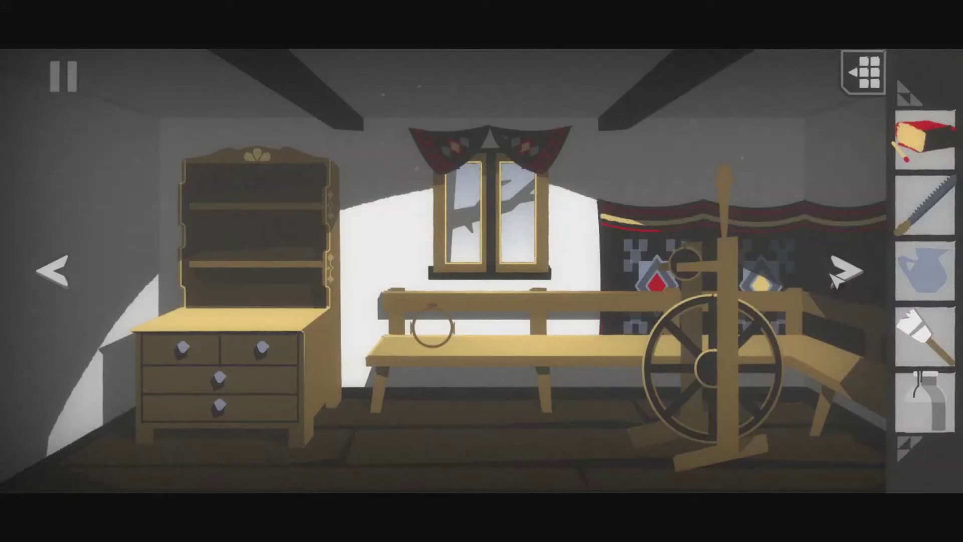
pyautogui.click(858, 78)
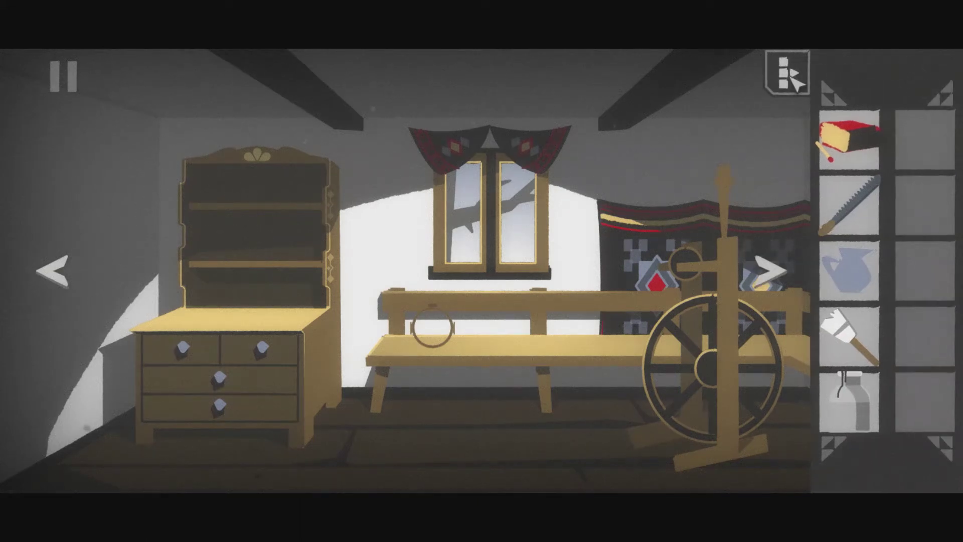
pyautogui.click(790, 78)
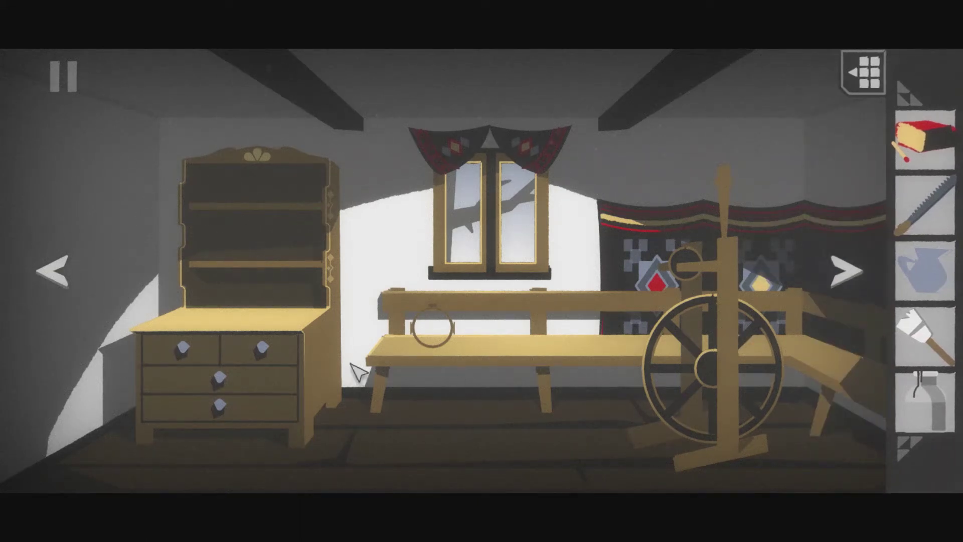
pyautogui.click(436, 329)
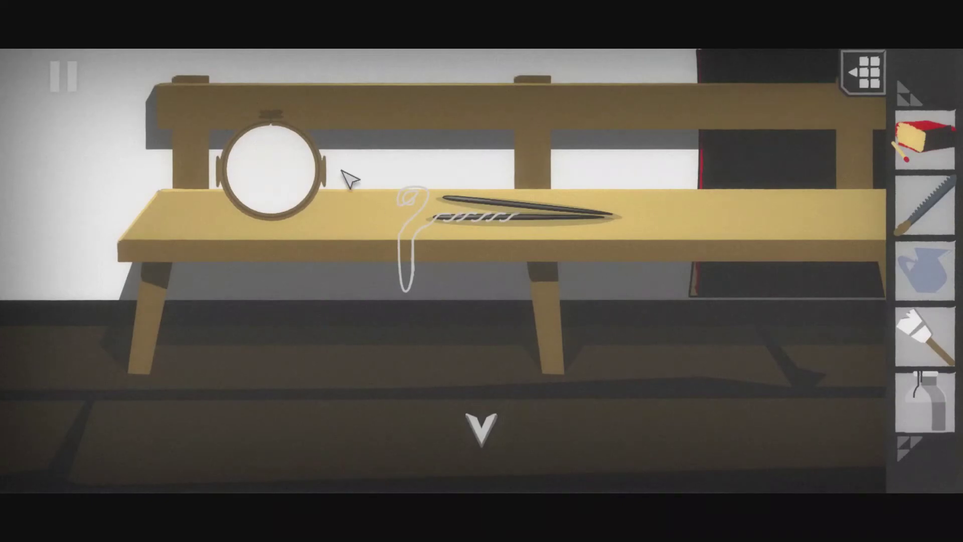
pyautogui.click(460, 212)
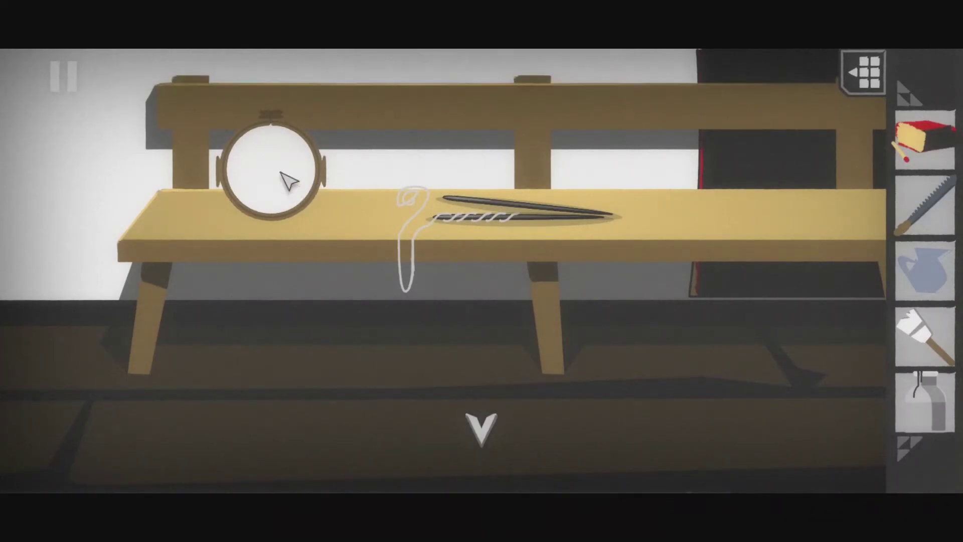
pyautogui.click(481, 430)
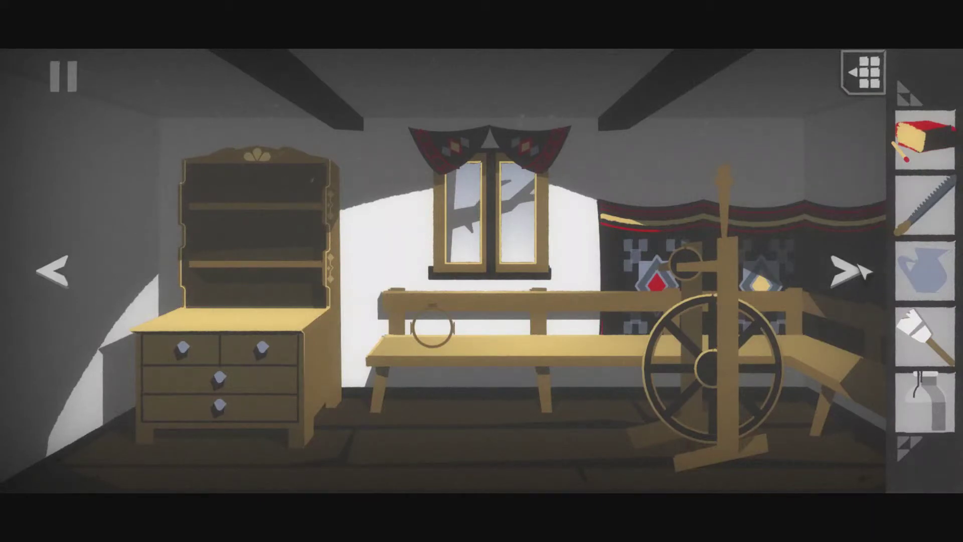
# Step: Take the broken piece from the window sill, then move to the table room
pyautogui.click(460, 200)
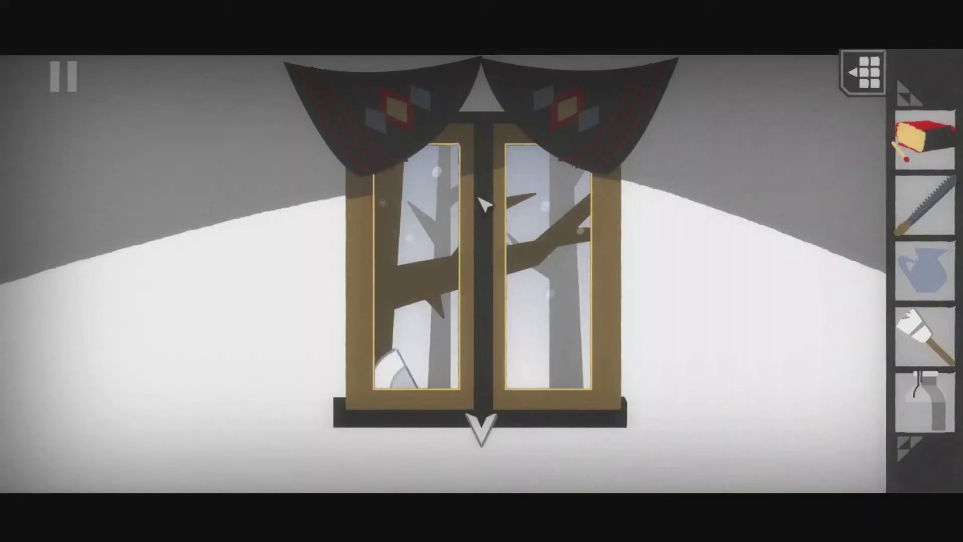
pyautogui.click(482, 202)
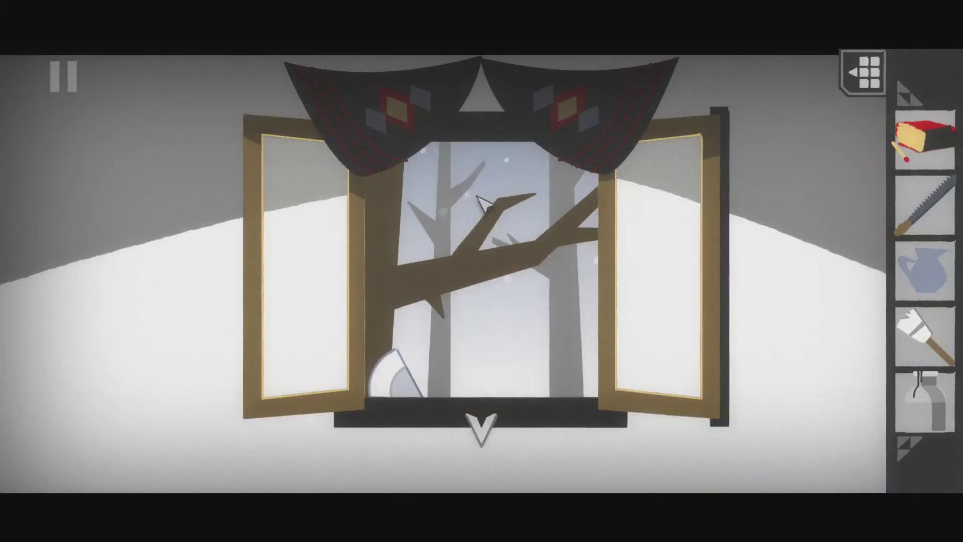
pyautogui.click(399, 385)
pyautogui.click(654, 327)
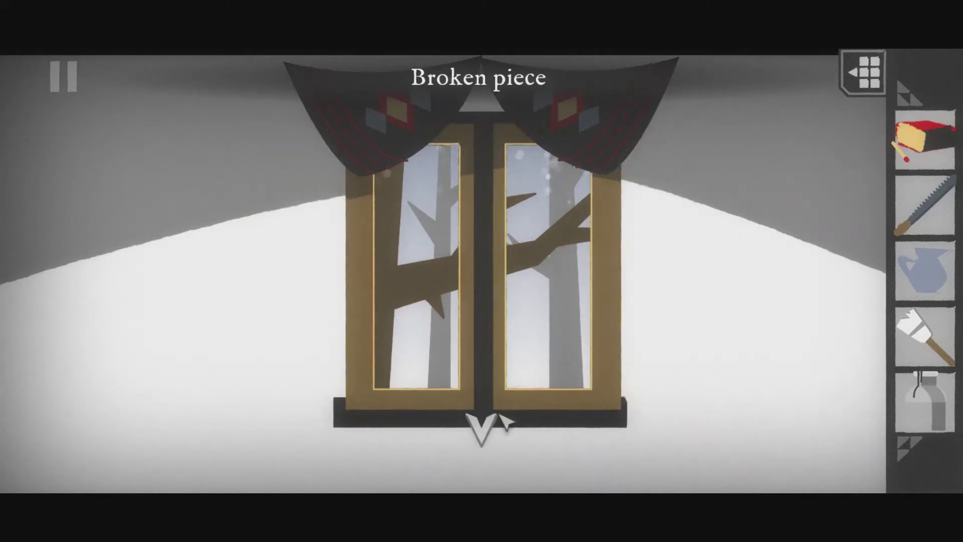
pyautogui.click(482, 431)
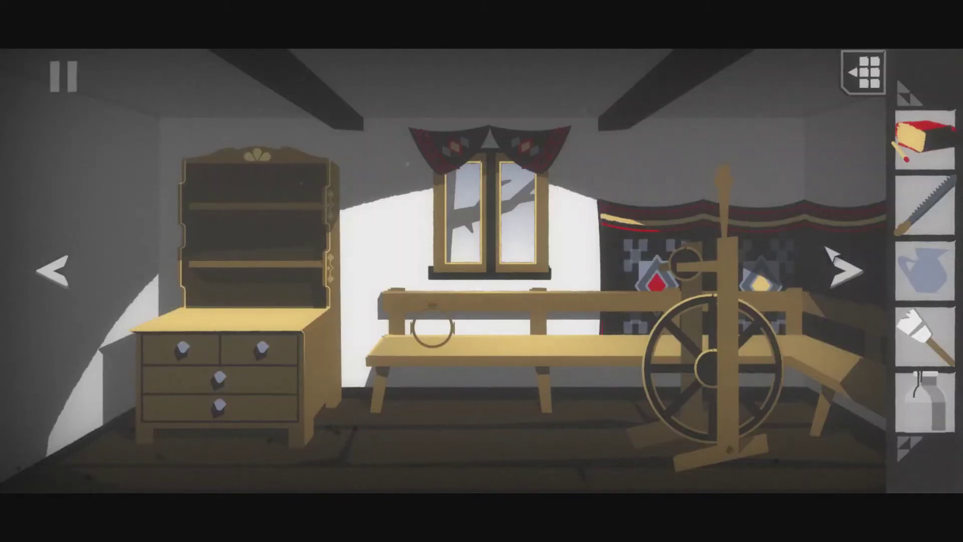
pyautogui.click(837, 264)
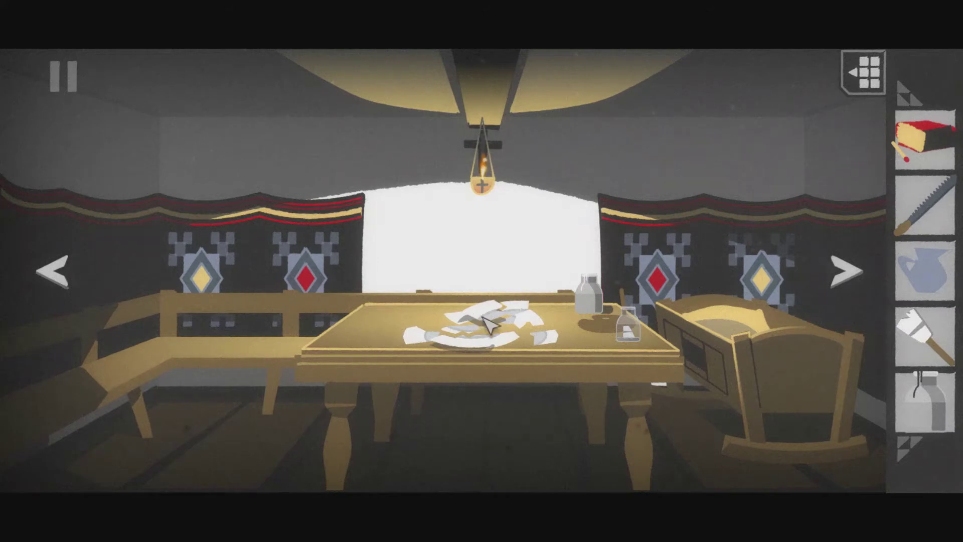
# Step: Fit the broken piece from the window into the shattered plate on the table
pyautogui.click(863, 74)
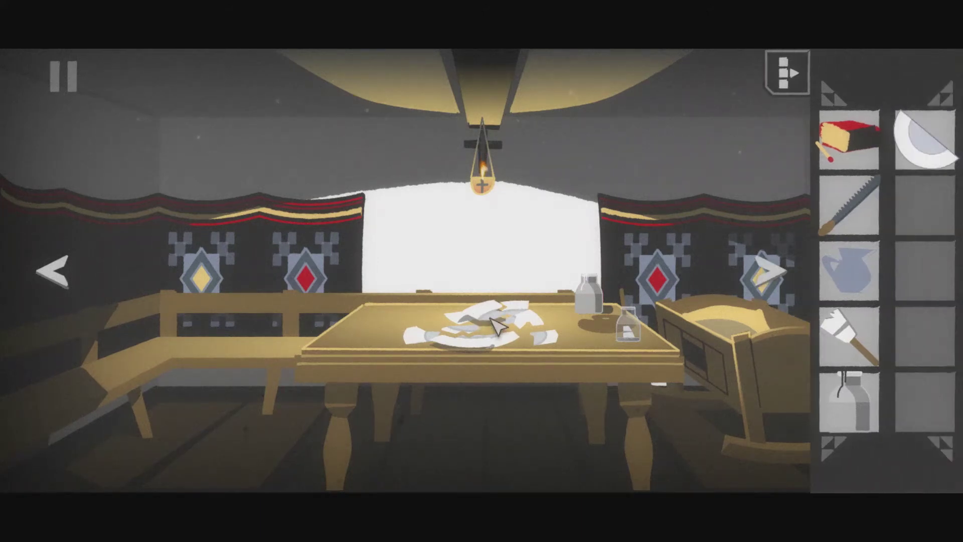
pyautogui.click(500, 323)
pyautogui.click(927, 138)
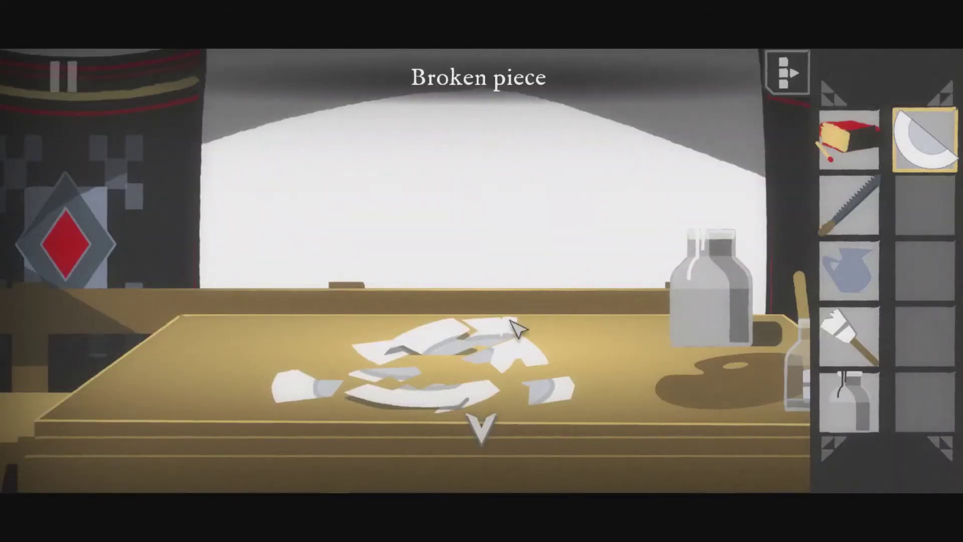
pyautogui.click(497, 345)
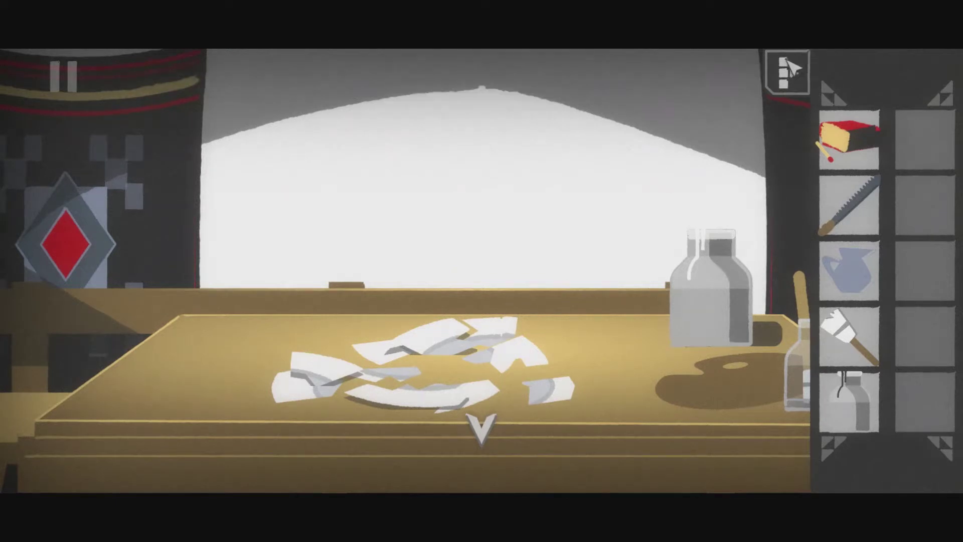
# Step: Fit the plate fragments, including the triangle and pentagon pieces, into the circular outline
pyautogui.click(412, 374)
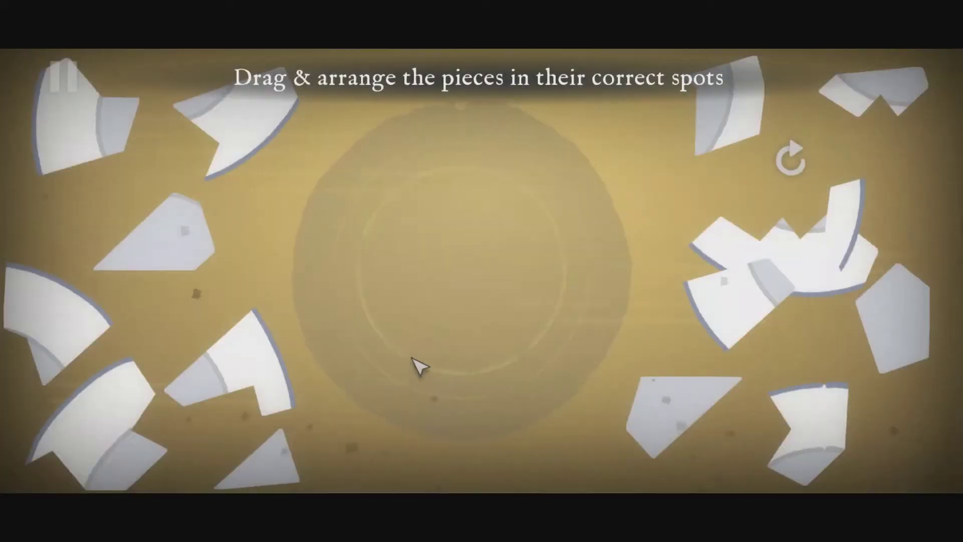
pyautogui.moveTo(256, 374); pyautogui.dragTo(580, 215)
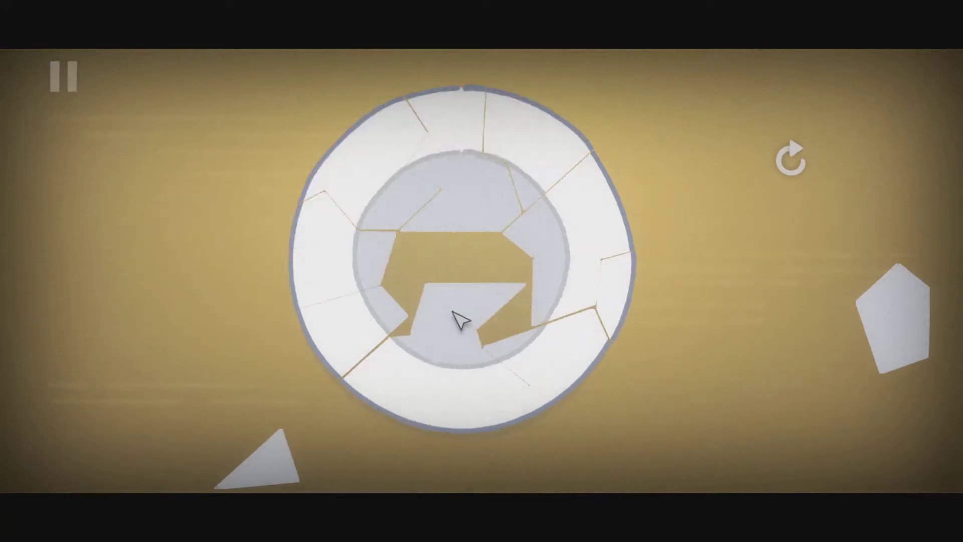
pyautogui.moveTo(440, 269); pyautogui.dragTo(411, 314)
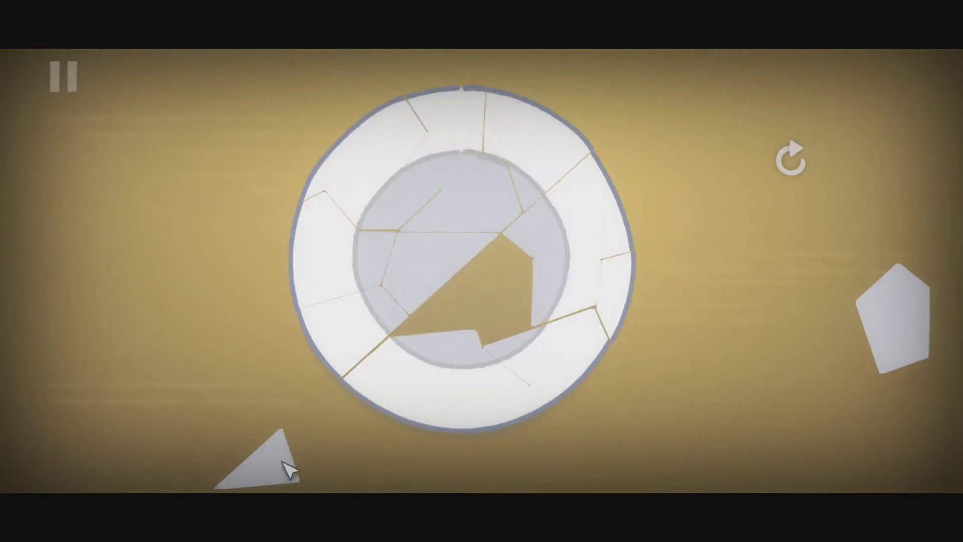
pyautogui.moveTo(276, 472)
pyautogui.mouseDown()
pyautogui.moveTo(424, 365)
pyautogui.moveTo(459, 313)
pyautogui.mouseUp()
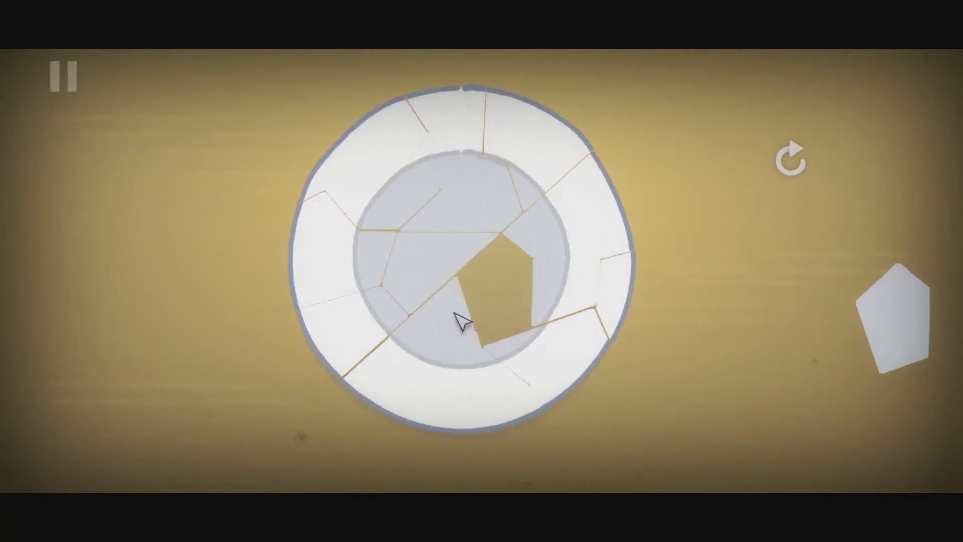
pyautogui.moveTo(880, 306)
pyautogui.mouseDown()
pyautogui.moveTo(538, 307)
pyautogui.moveTo(490, 294)
pyautogui.mouseUp()
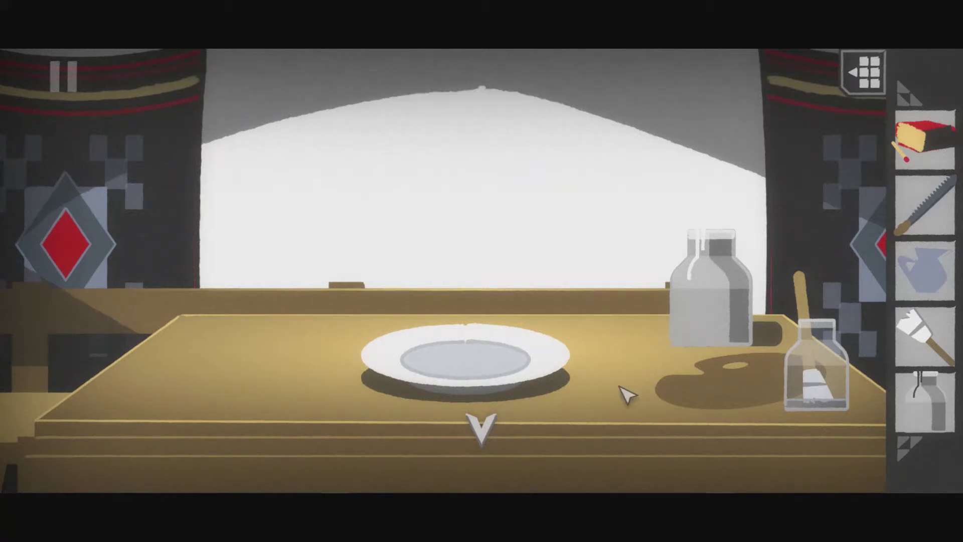
# Step: Try the paint brush with the black paint bottle and white paint jar on the table
pyautogui.click(919, 386)
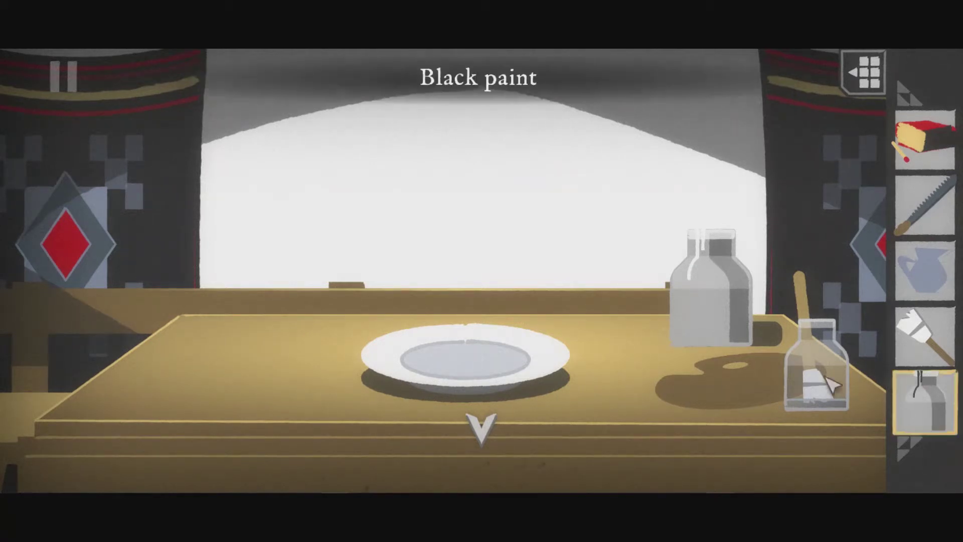
pyautogui.click(810, 379)
pyautogui.click(915, 351)
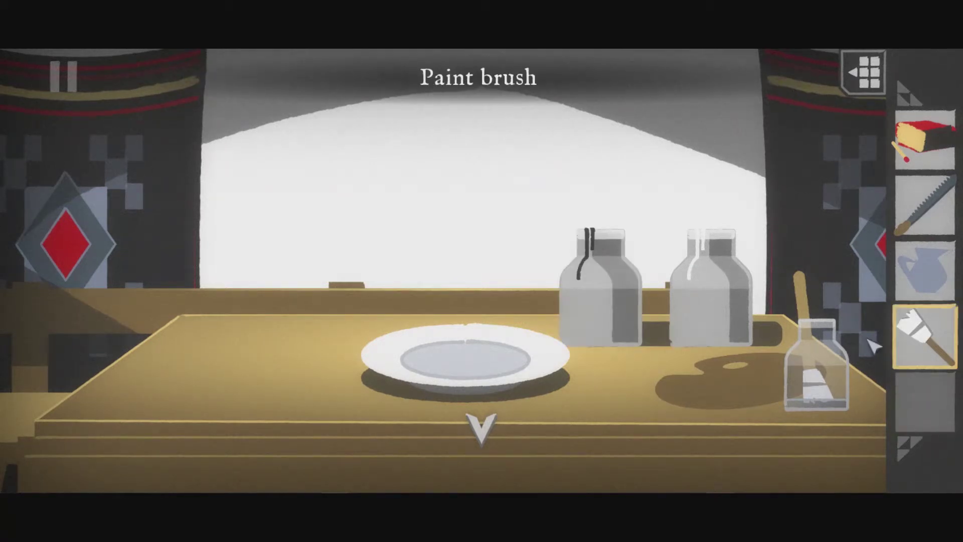
pyautogui.click(612, 329)
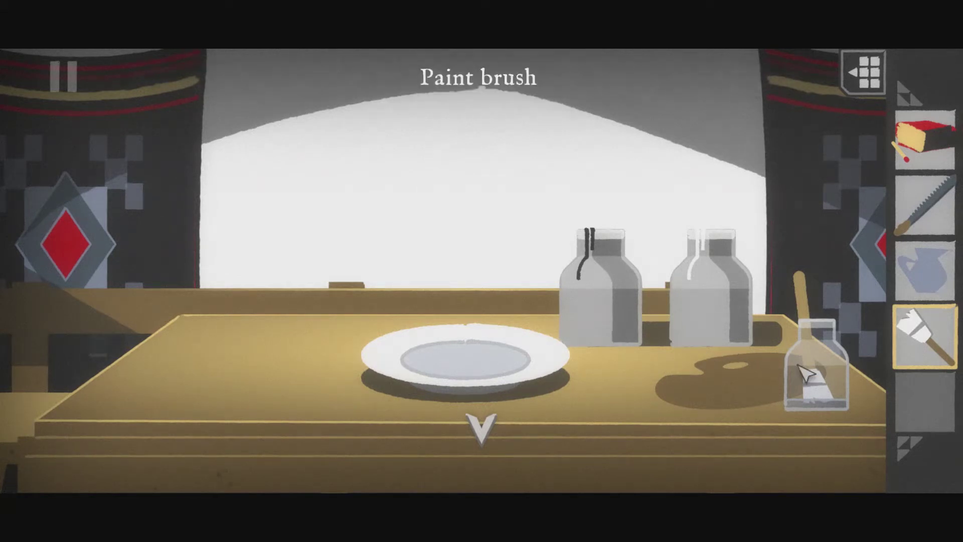
pyautogui.click(907, 328)
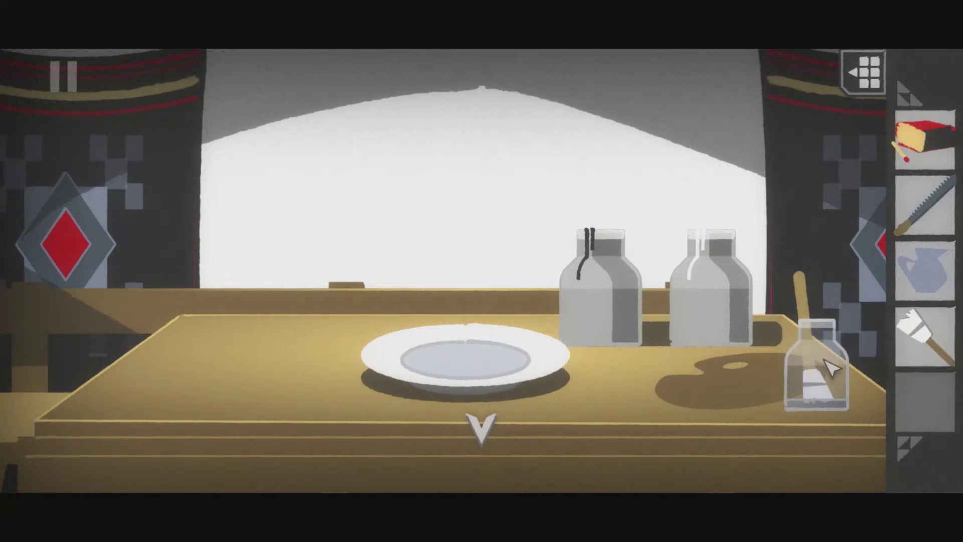
pyautogui.click(620, 291)
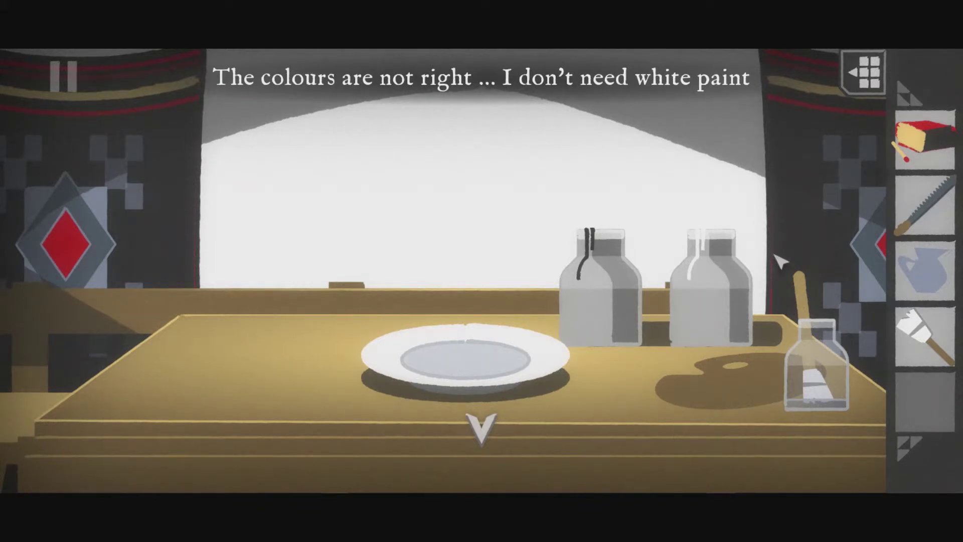
pyautogui.click(616, 342)
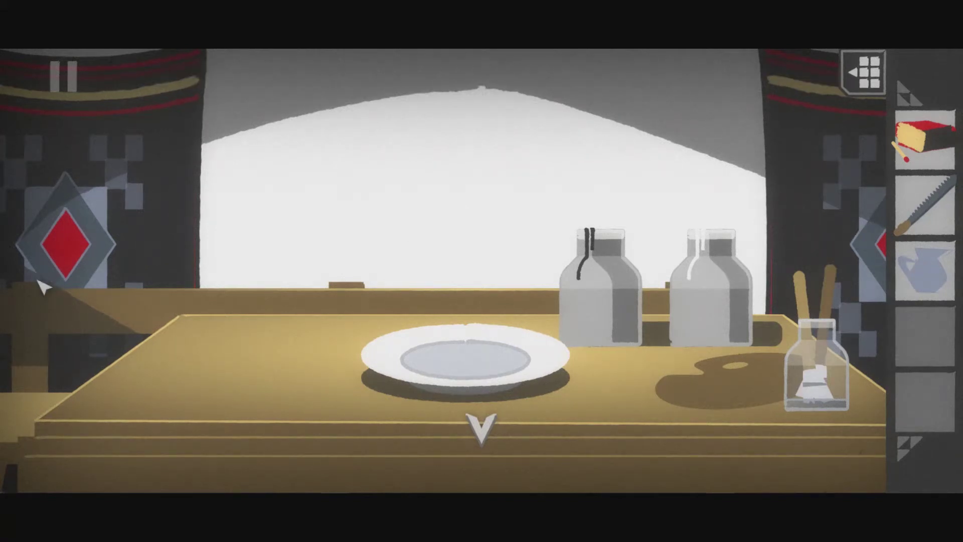
pyautogui.click(482, 429)
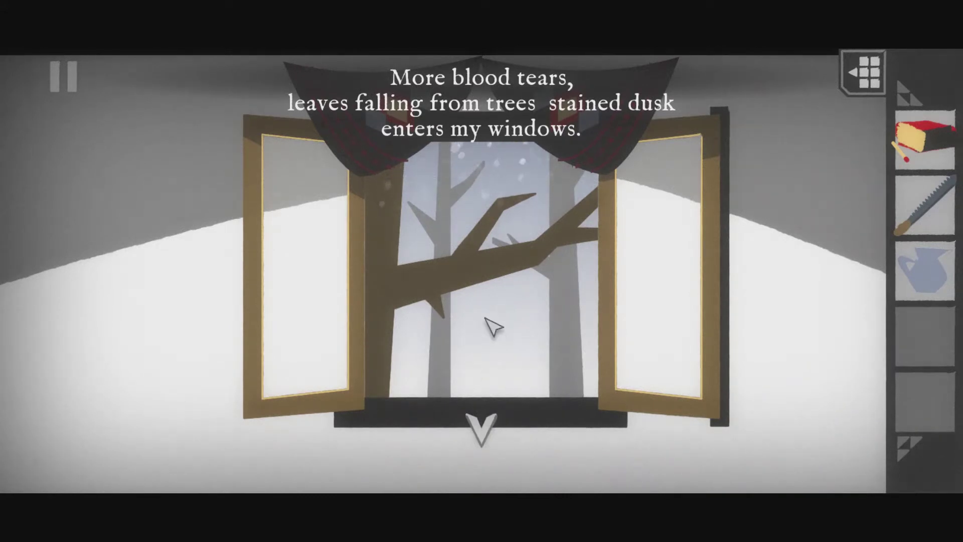
# Step: Check the window by closing, reopening and closing its shutters again
pyautogui.click(346, 370)
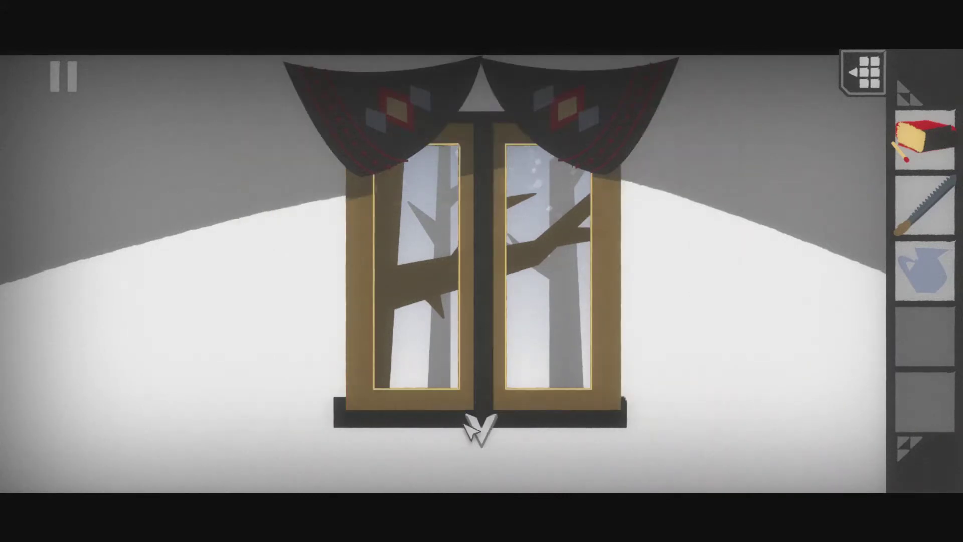
pyautogui.click(482, 427)
pyautogui.click(494, 261)
pyautogui.click(490, 244)
pyautogui.click(944, 267)
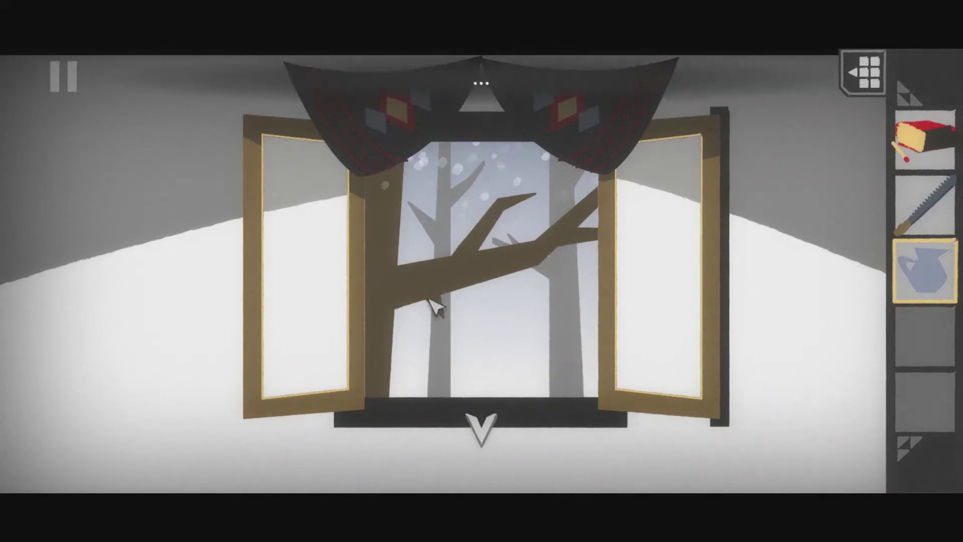
pyautogui.click(344, 313)
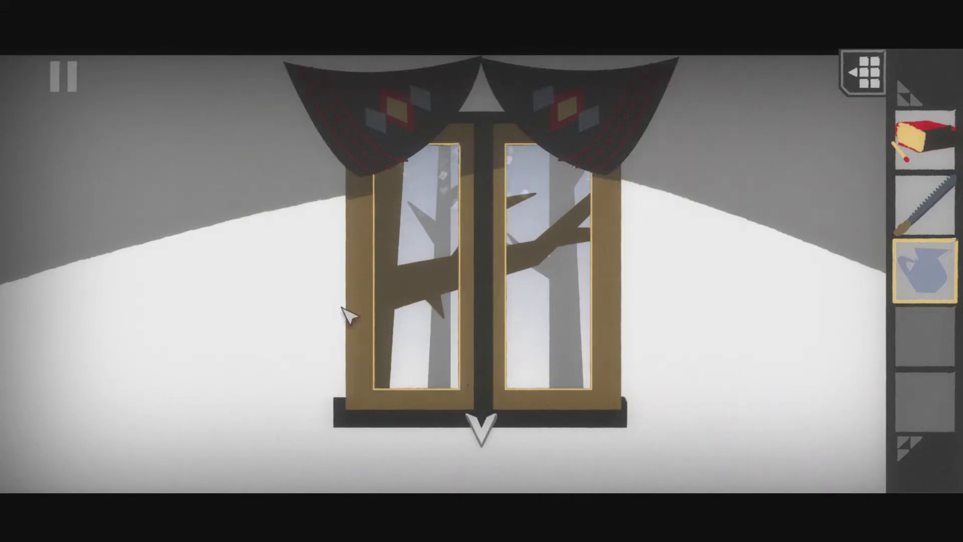
pyautogui.click(482, 429)
# Step: Try each dresser drawer, closing the top ones and finding the bottom drawer locked
pyautogui.click(256, 423)
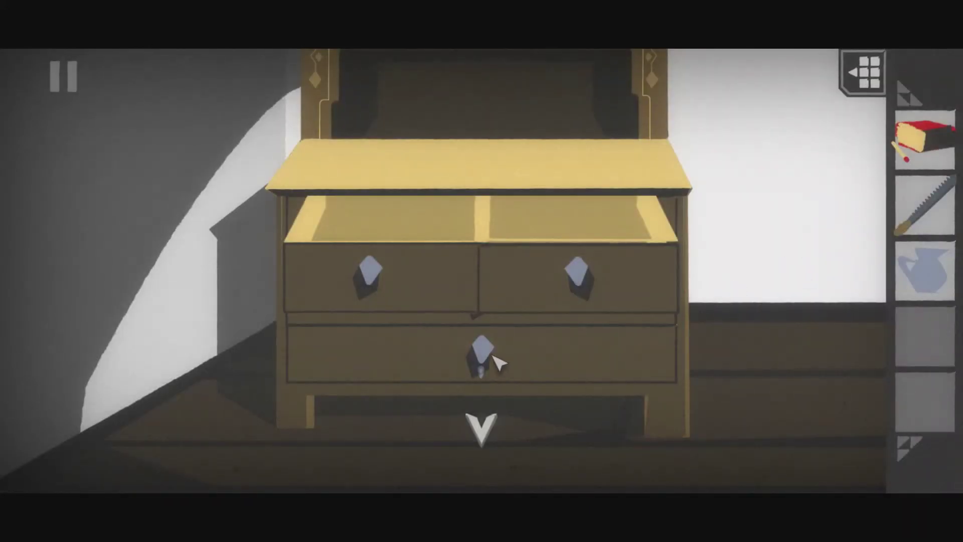
pyautogui.click(497, 361)
pyautogui.click(444, 275)
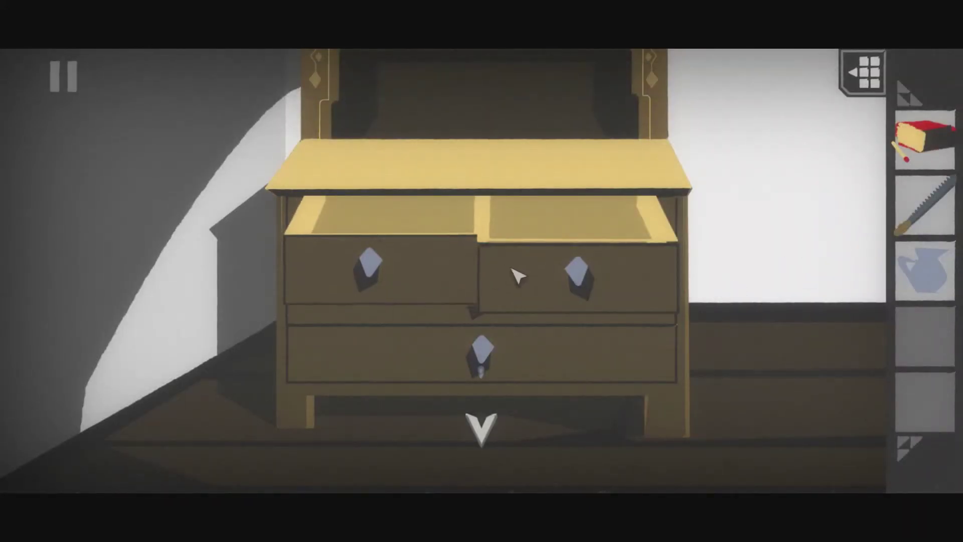
pyautogui.click(565, 269)
pyautogui.click(487, 292)
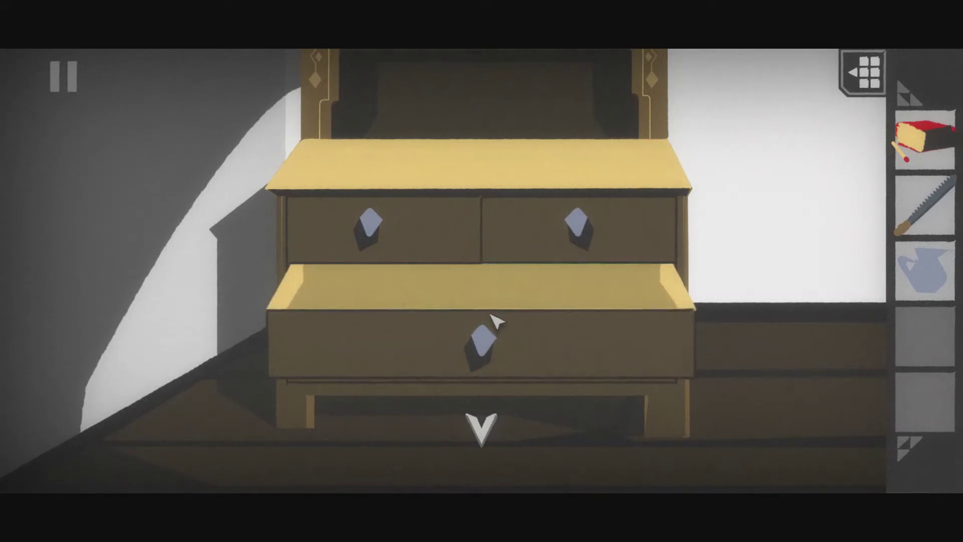
pyautogui.click(484, 354)
pyautogui.click(481, 427)
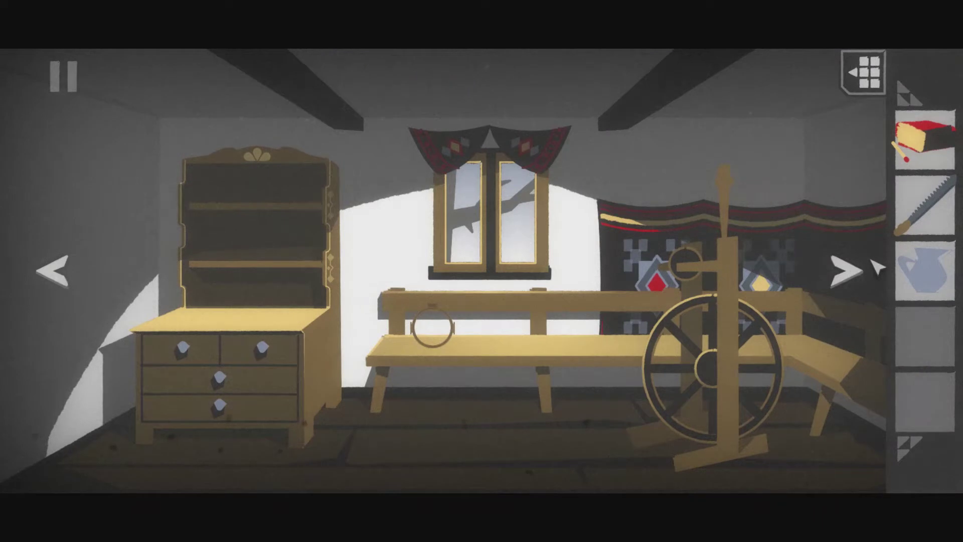
# Step: Saw the branch outside the window, catch its dripping blood in the mug, and close the shutters
pyautogui.click(877, 265)
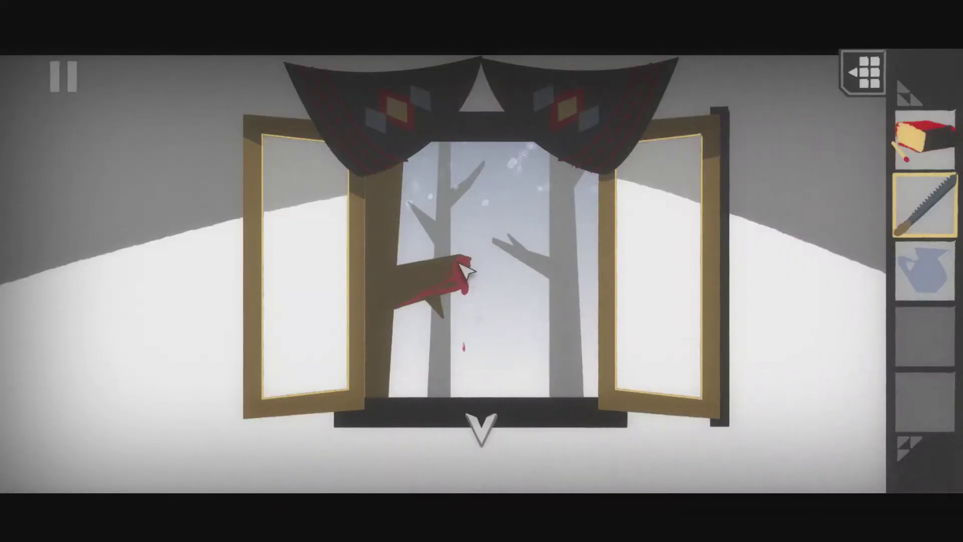
pyautogui.click(922, 272)
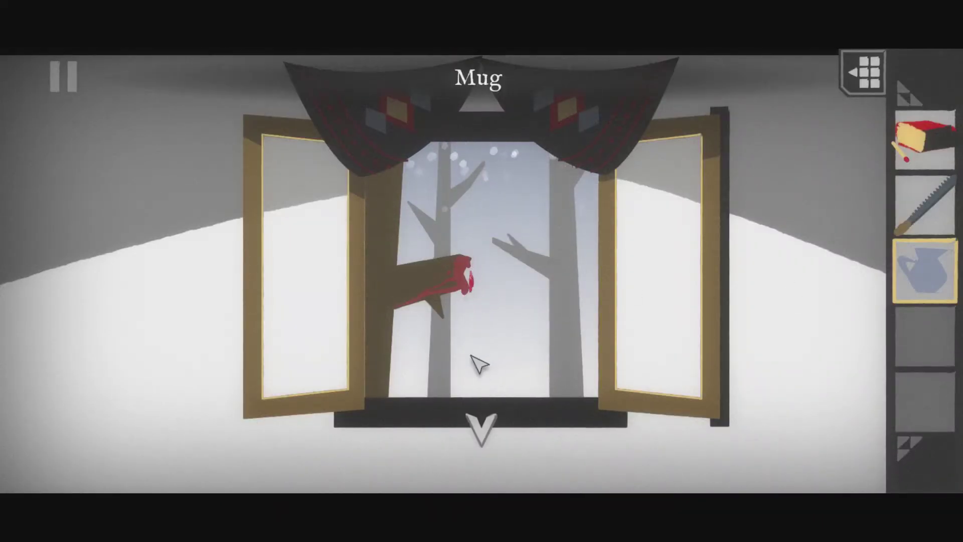
pyautogui.click(462, 295)
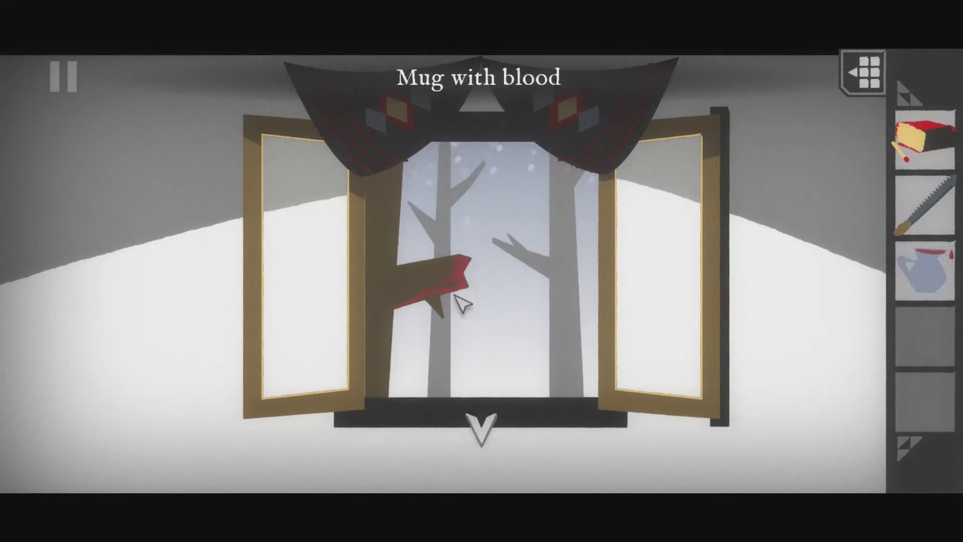
pyautogui.click(349, 342)
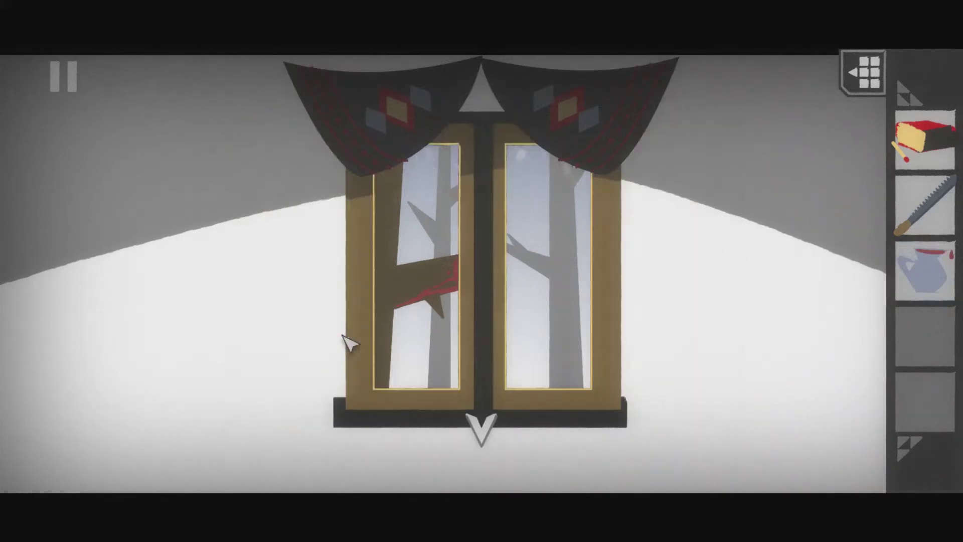
pyautogui.click(488, 434)
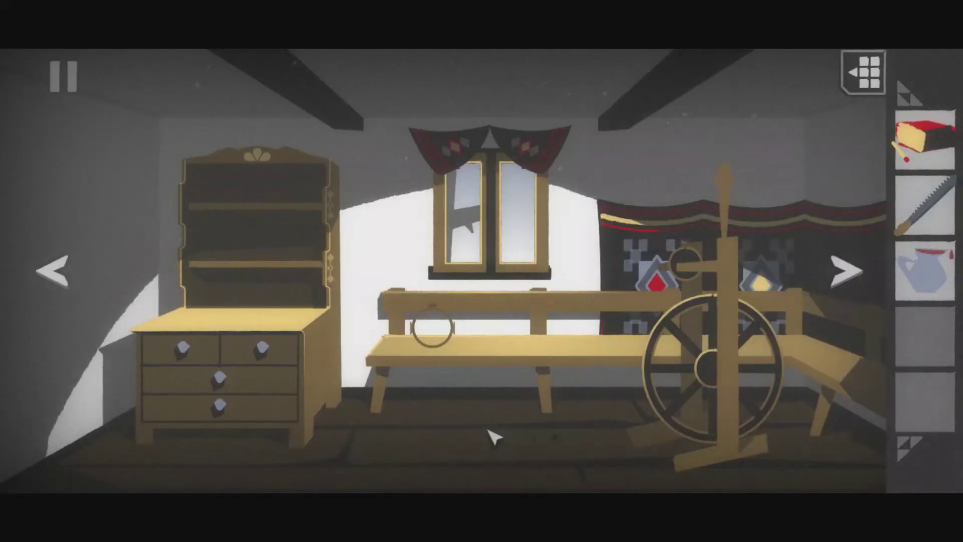
pyautogui.click(844, 273)
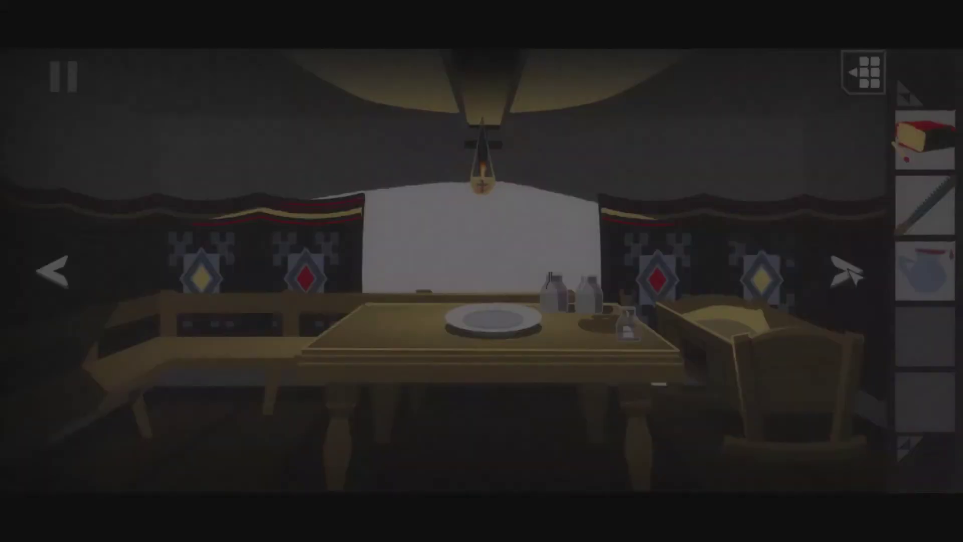
# Step: At the table, pour the mug's blood into the right-hand paint bottle, not the left
pyautogui.click(455, 336)
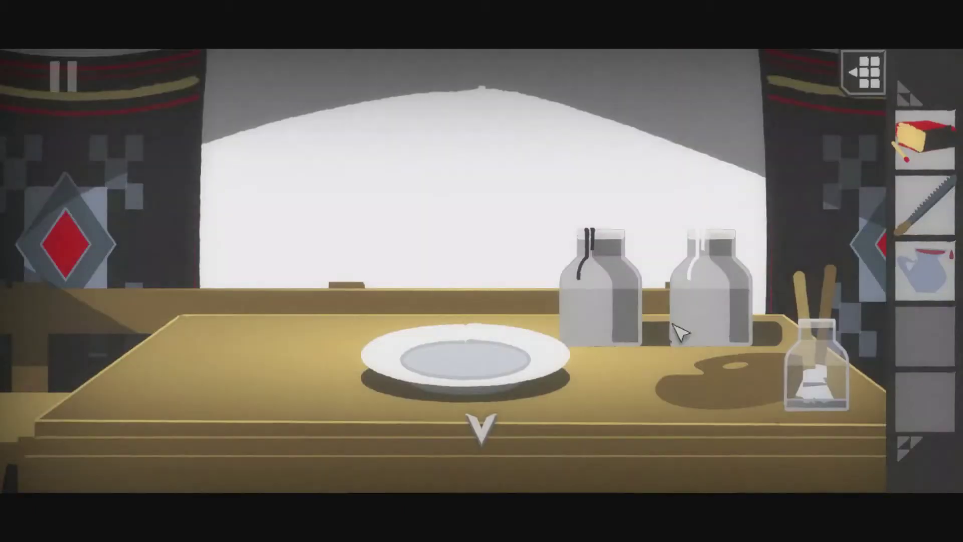
pyautogui.click(922, 271)
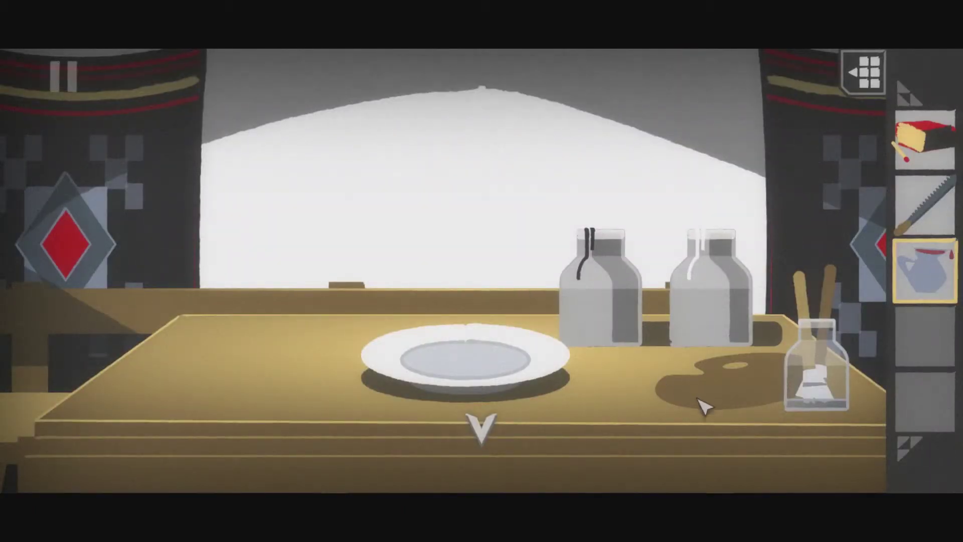
pyautogui.click(950, 263)
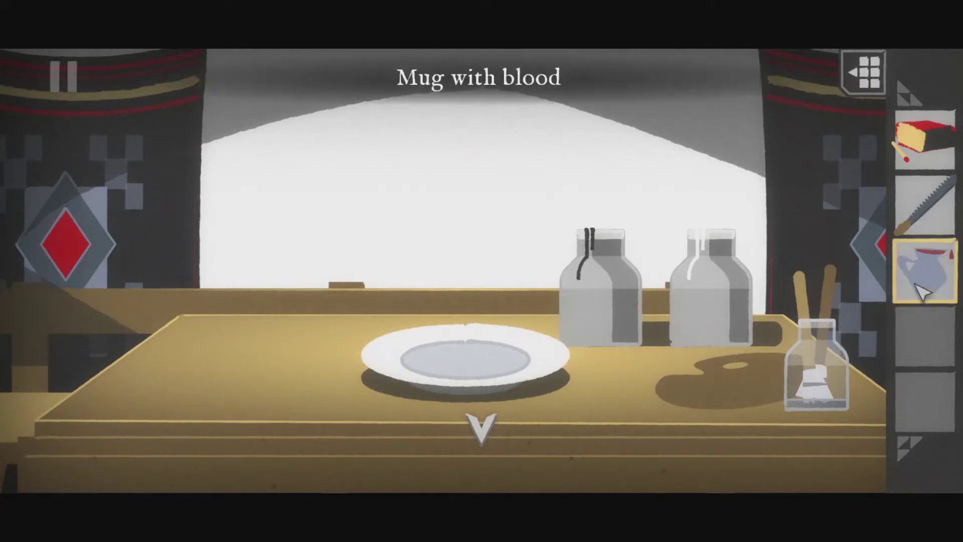
pyautogui.click(632, 322)
pyautogui.click(760, 331)
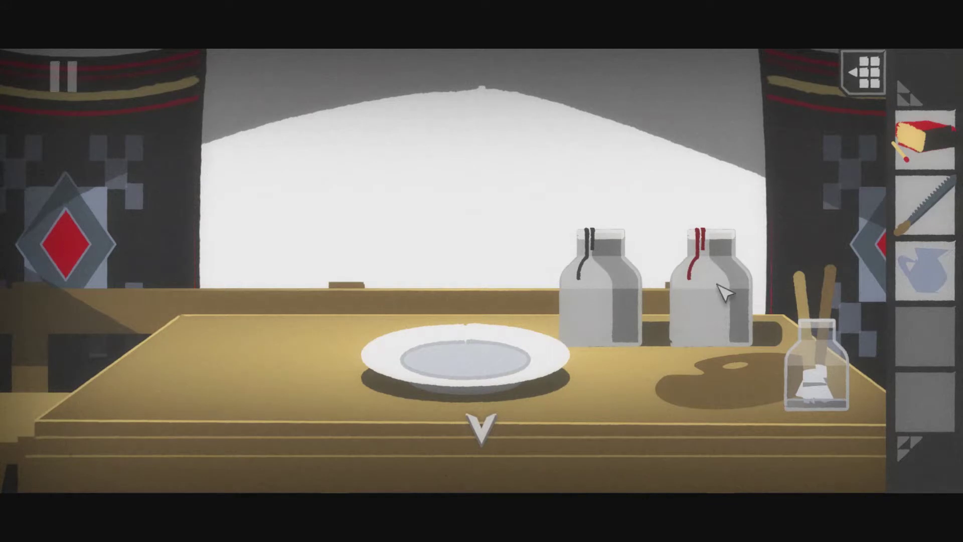
pyautogui.click(577, 295)
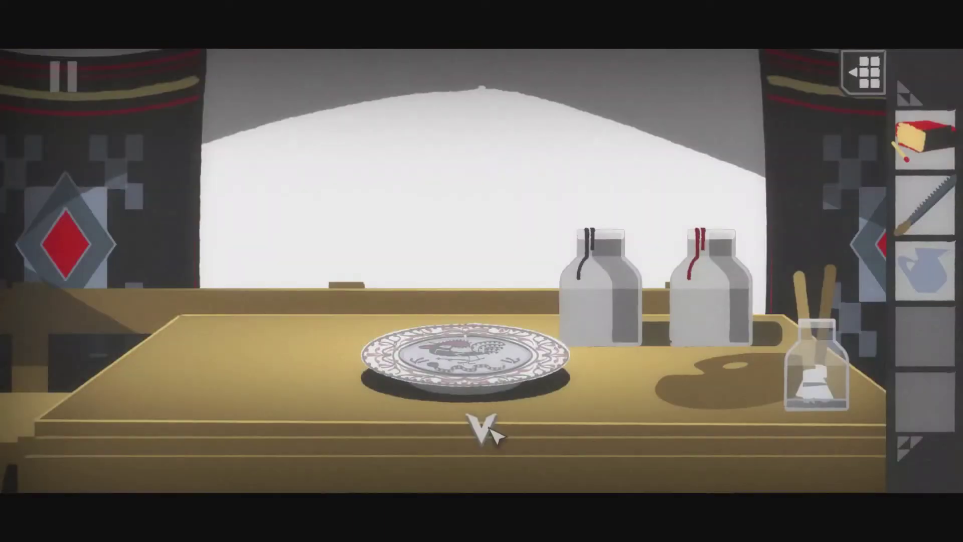
# Step: Pick up the painted plate from the table and step back to the room
pyautogui.click(497, 388)
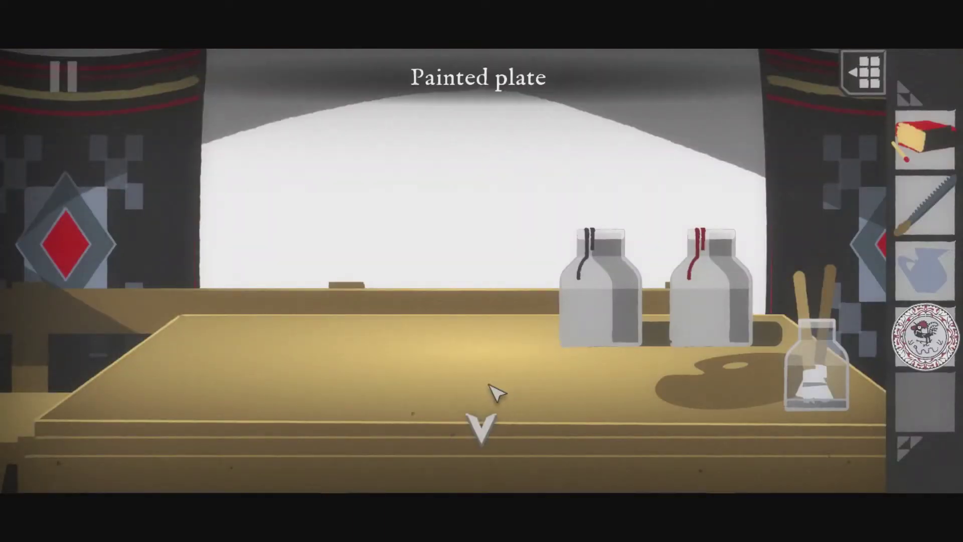
pyautogui.click(482, 426)
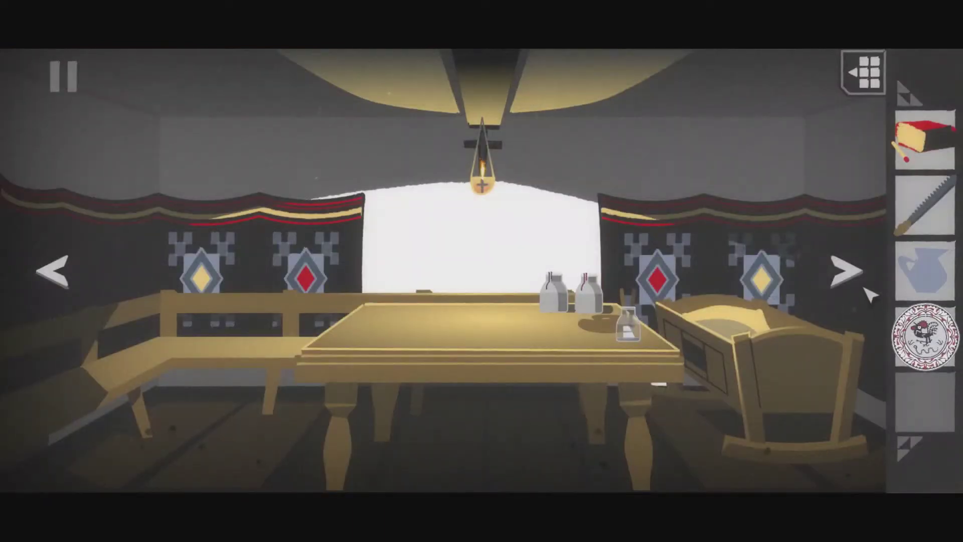
# Step: Place the painted plate inside the open dowry chest on the bed wall
pyautogui.click(854, 279)
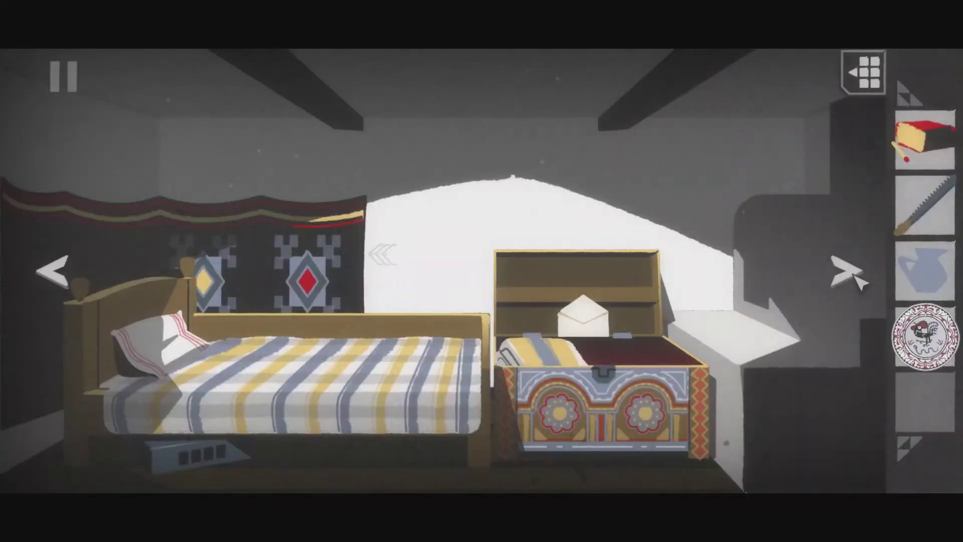
pyautogui.click(627, 381)
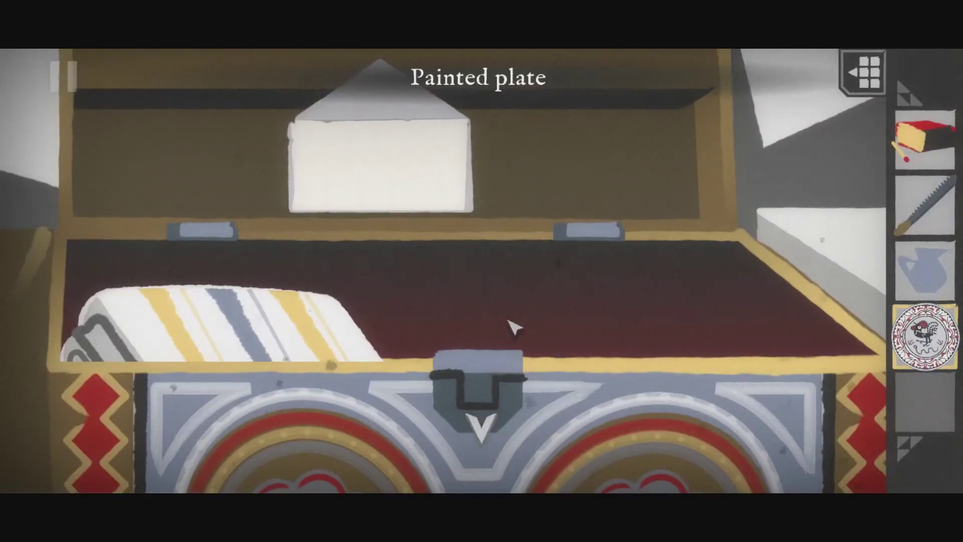
pyautogui.click(512, 326)
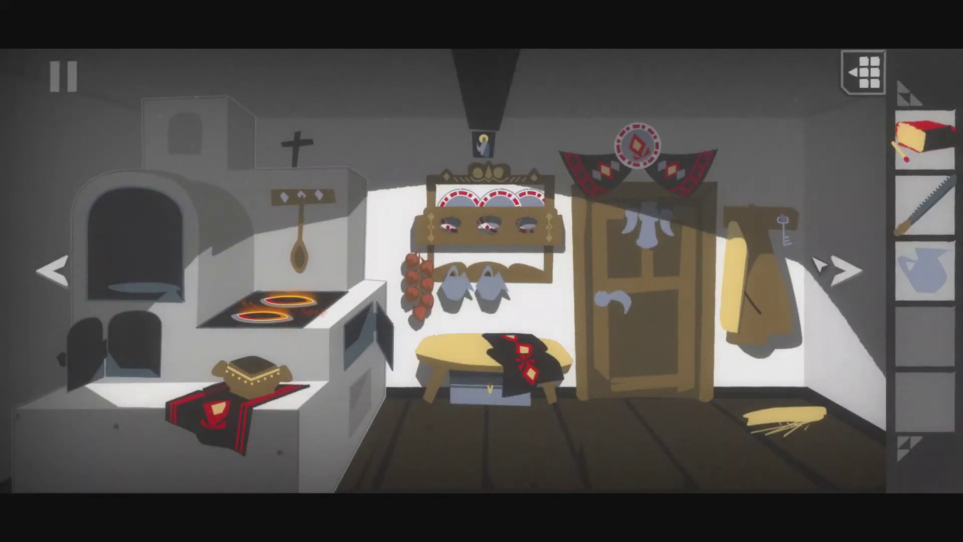
# Step: Take the silver key from the hook and the meat hidden in the coat
pyautogui.click(787, 239)
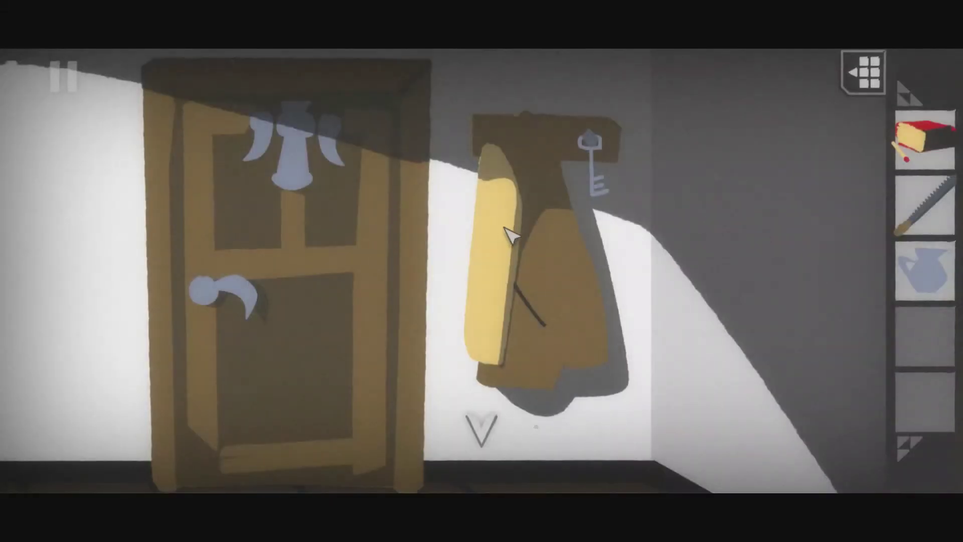
pyautogui.click(606, 173)
pyautogui.click(554, 209)
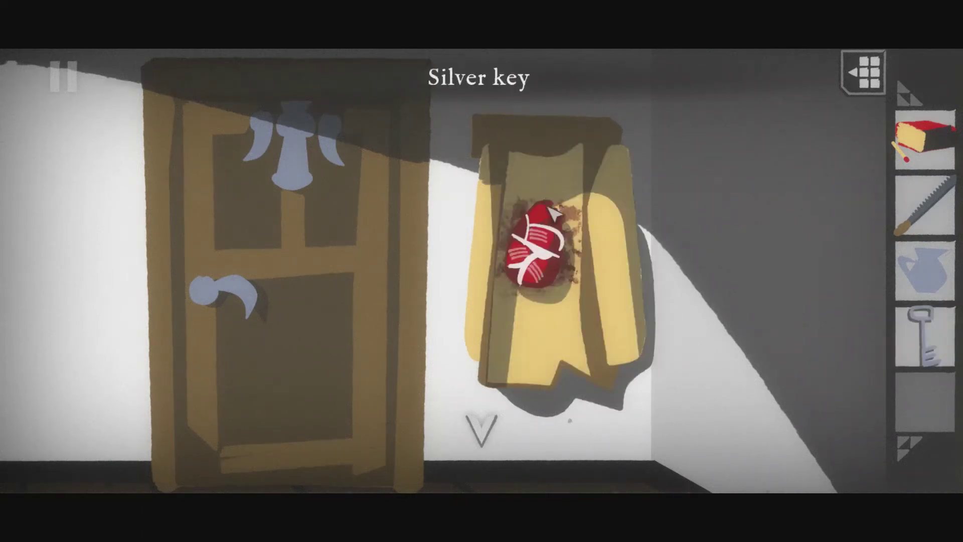
pyautogui.click(544, 257)
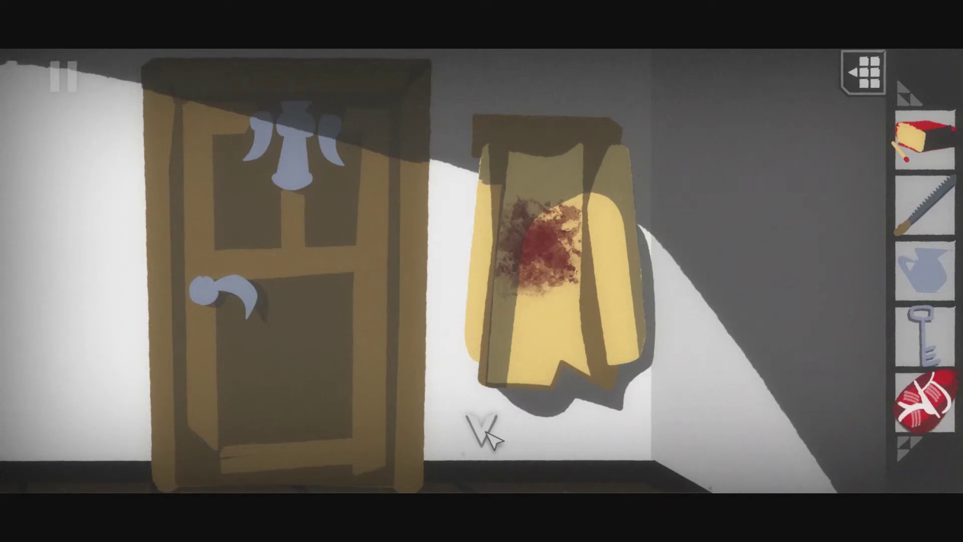
pyautogui.click(482, 430)
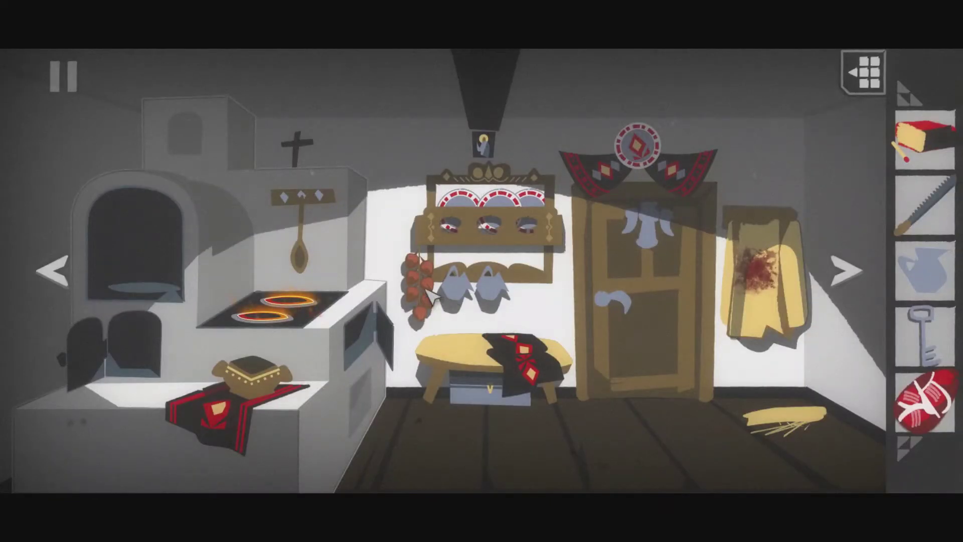
# Step: Examine the hanging onions and the bowl on the stove
pyautogui.click(420, 302)
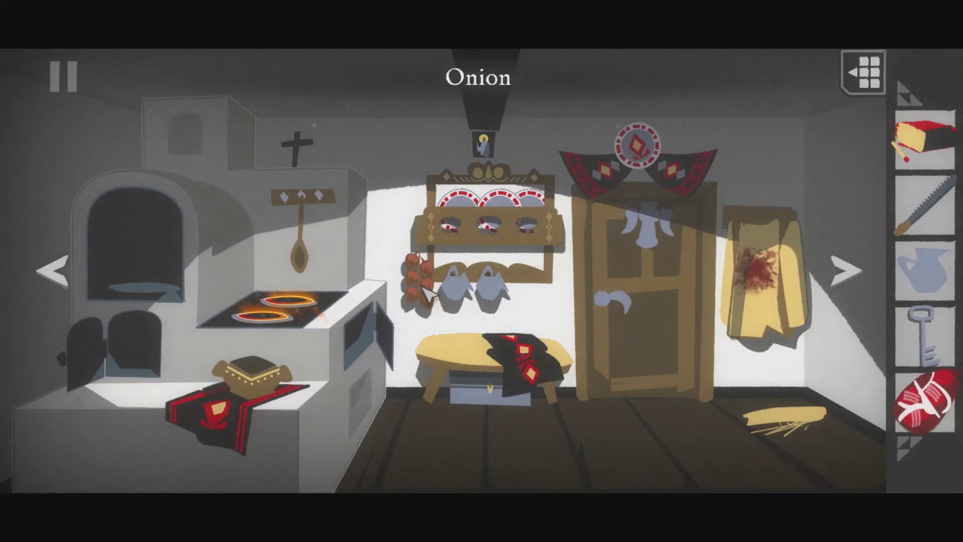
pyautogui.click(265, 381)
pyautogui.click(616, 256)
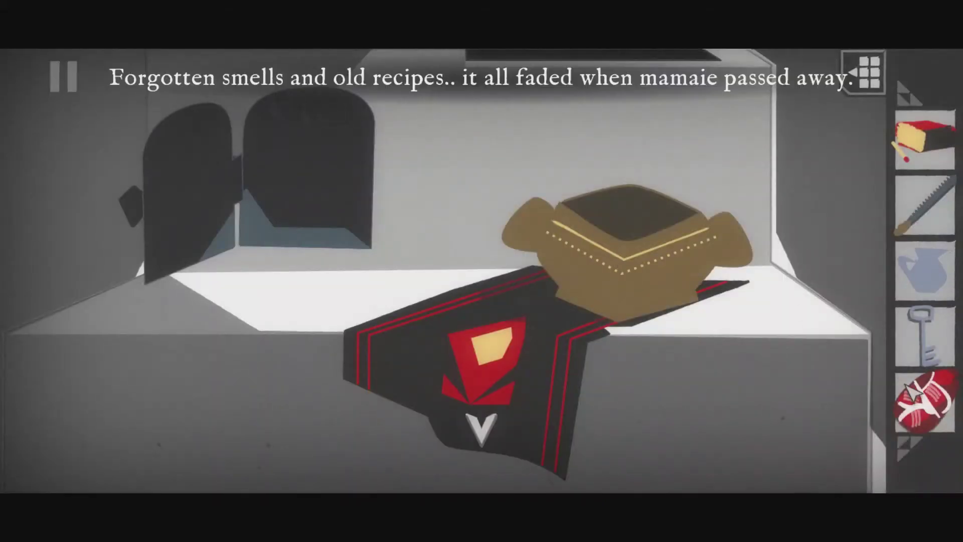
pyautogui.click(465, 444)
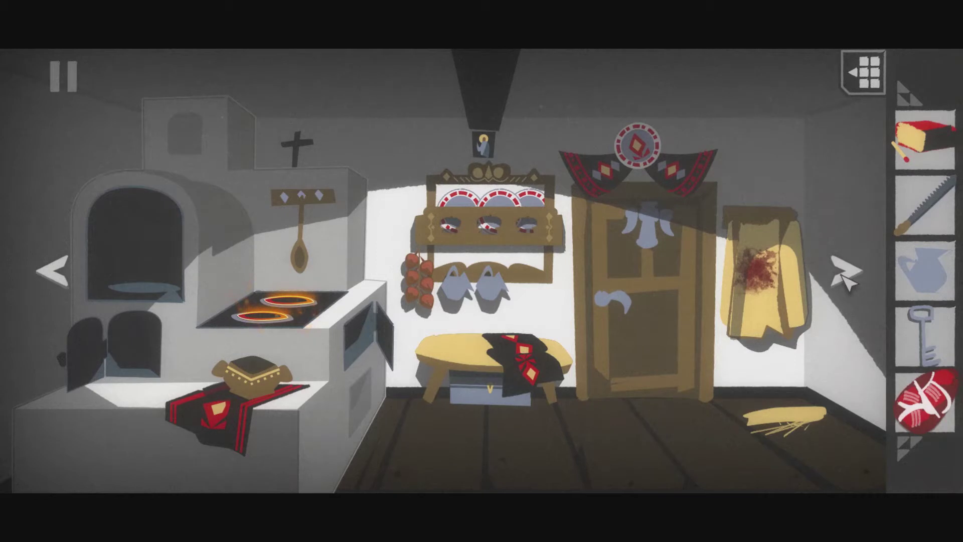
# Step: Open the weaving-room window shutters and hear the old woman ask for cabbage rolls
pyautogui.click(854, 283)
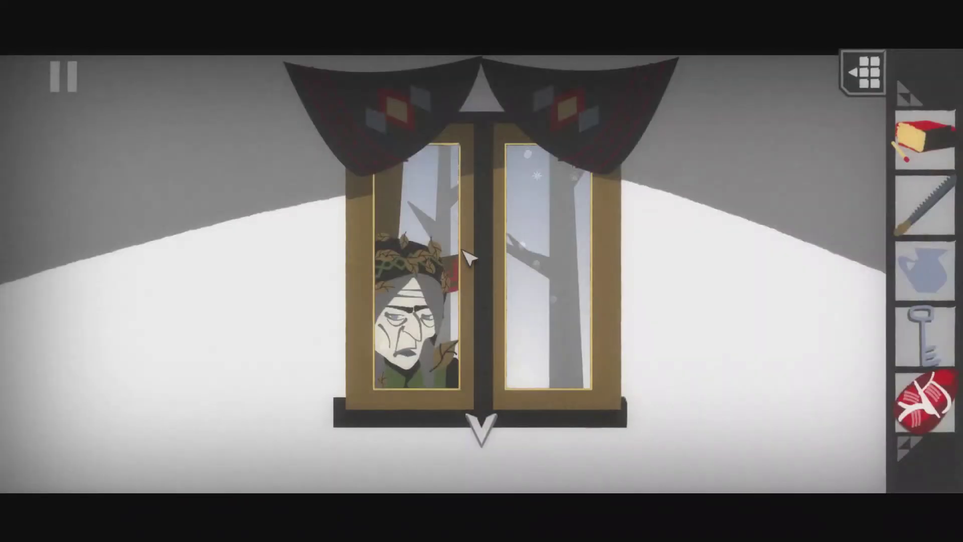
pyautogui.click(466, 258)
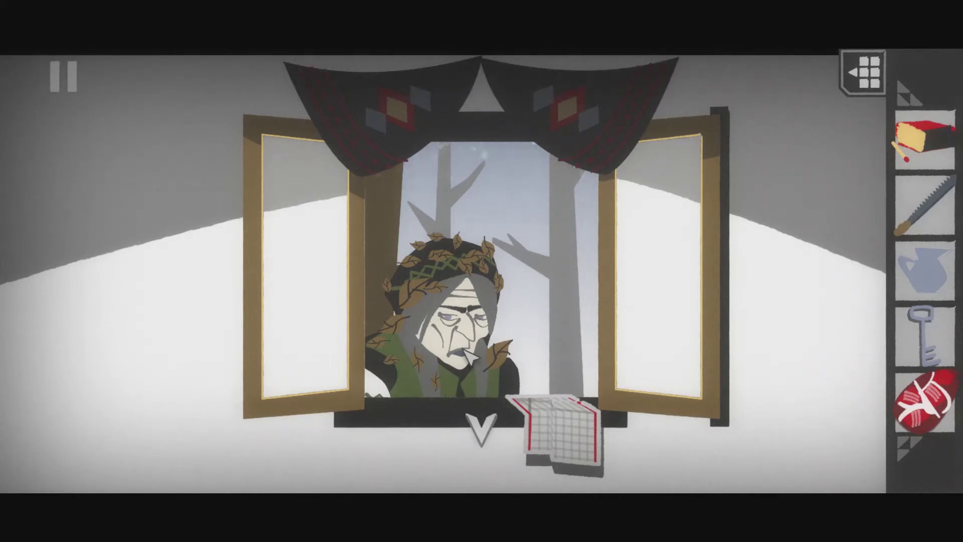
pyautogui.click(464, 349)
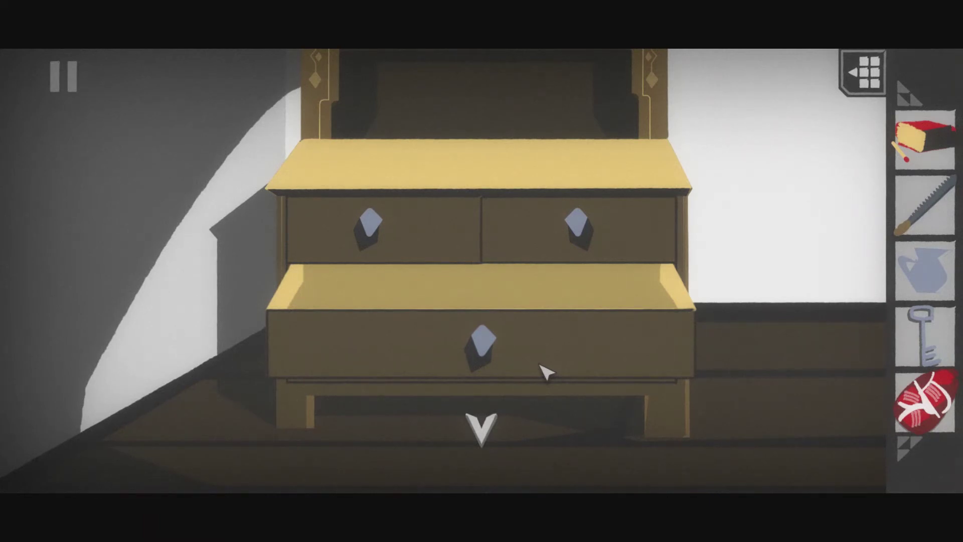
# Step: Unlock the bottom dresser drawer with the silver key and take the puzzle piece and salt
pyautogui.click(545, 371)
pyautogui.click(499, 338)
pyautogui.click(940, 335)
pyautogui.click(595, 363)
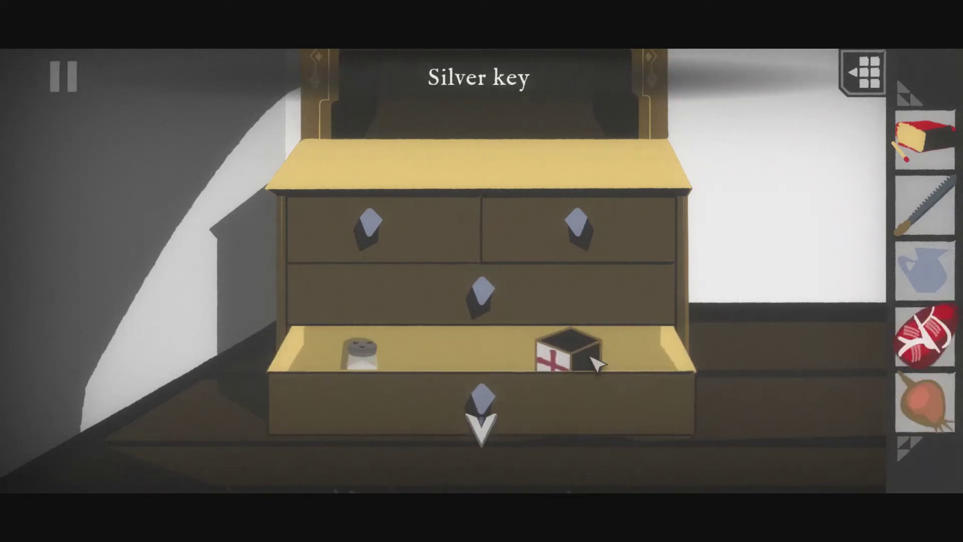
pyautogui.click(585, 362)
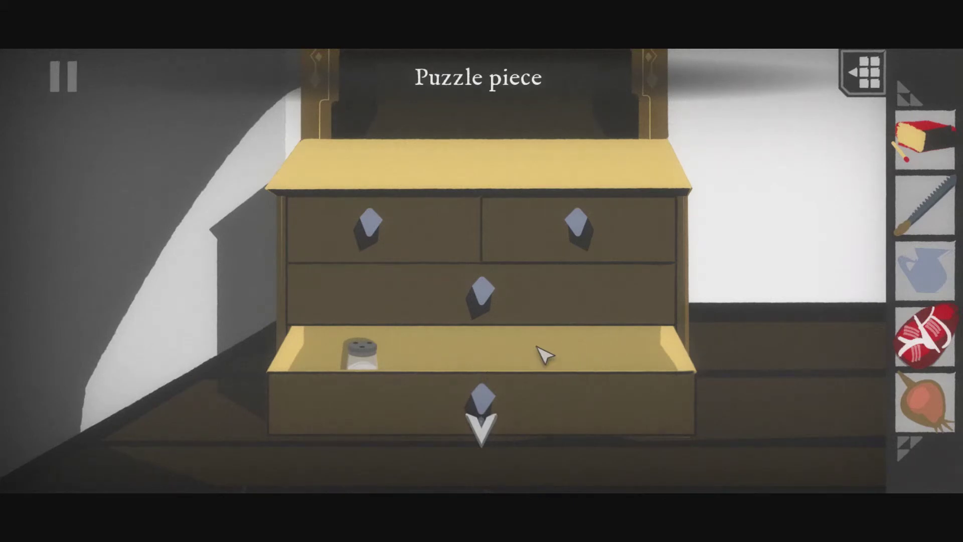
pyautogui.click(364, 359)
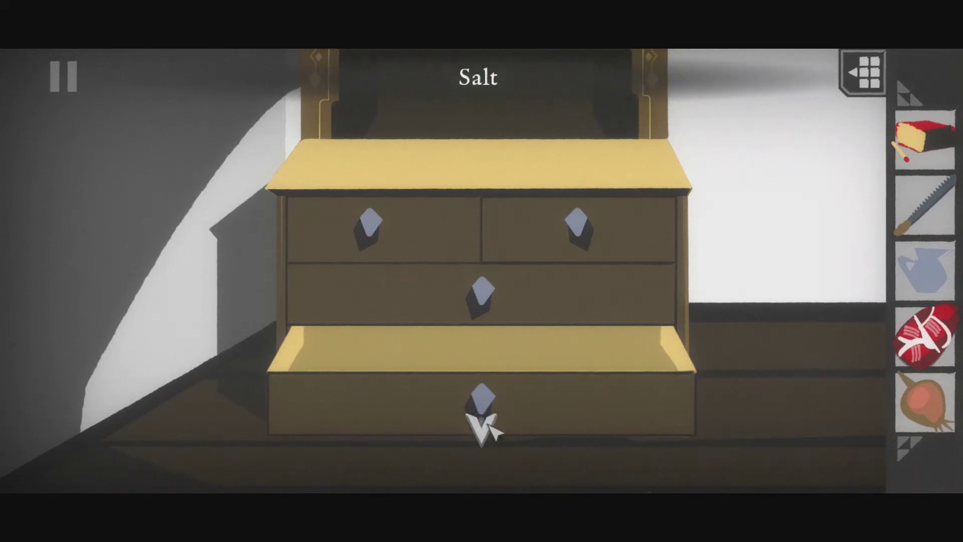
pyautogui.click(494, 440)
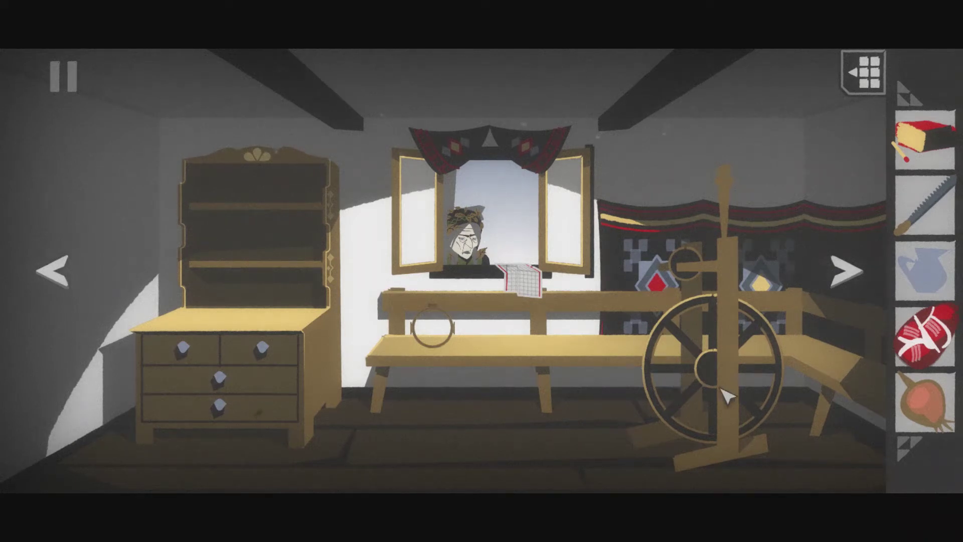
# Step: Put the puzzle piece into the empty centre slot of the cradle's patterned panel
pyautogui.click(848, 273)
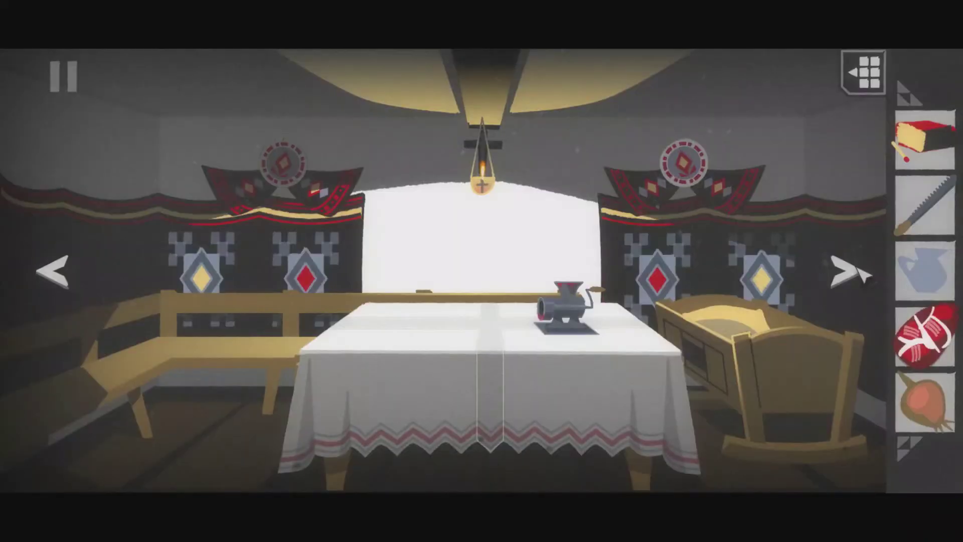
pyautogui.click(752, 376)
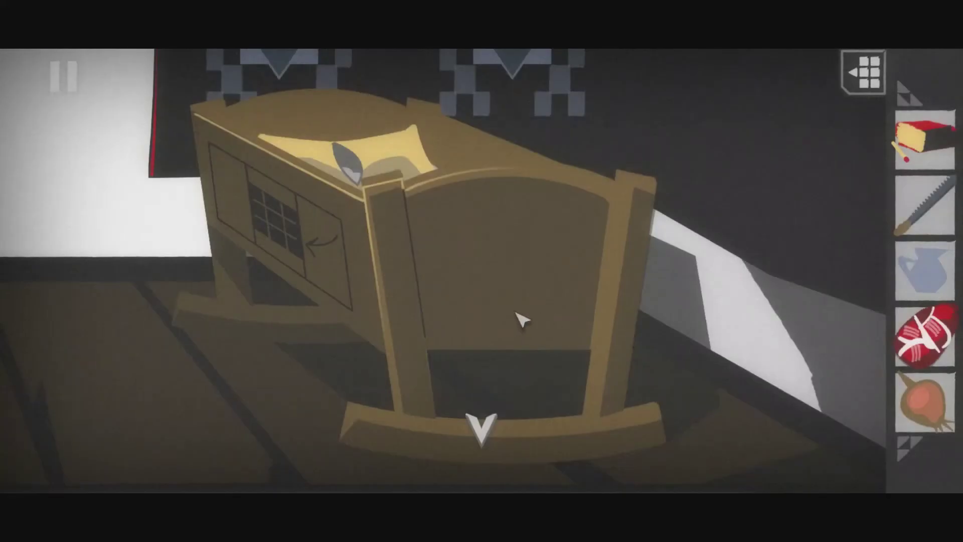
pyautogui.click(279, 225)
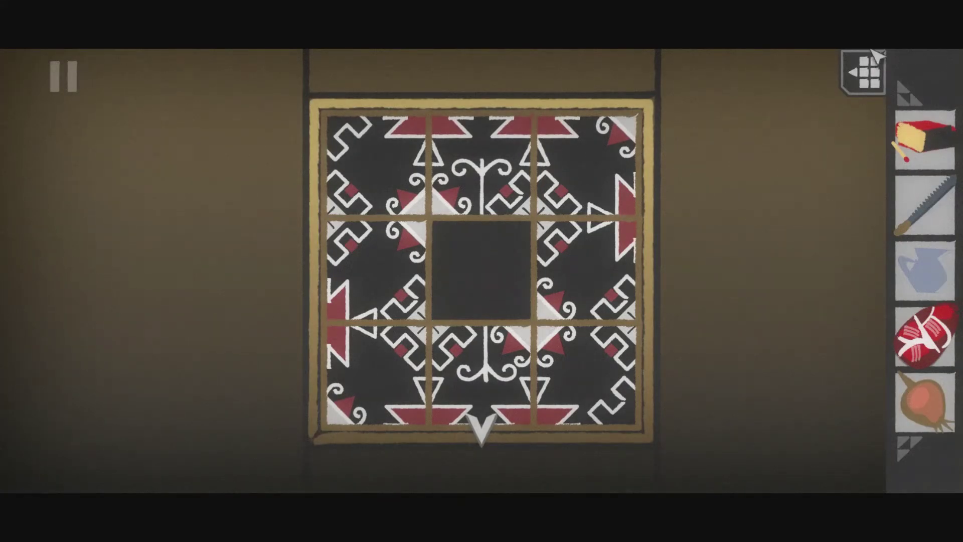
pyautogui.click(865, 72)
pyautogui.click(922, 151)
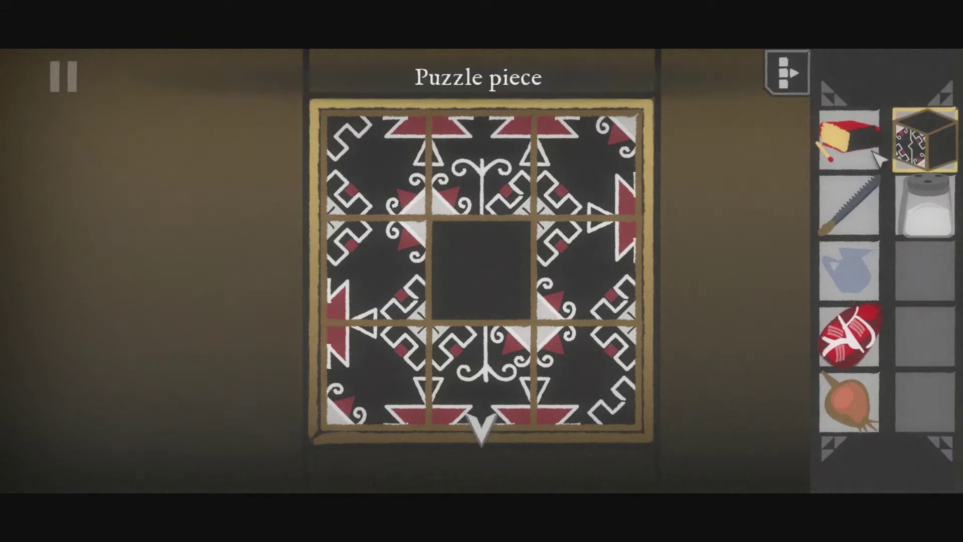
pyautogui.click(482, 272)
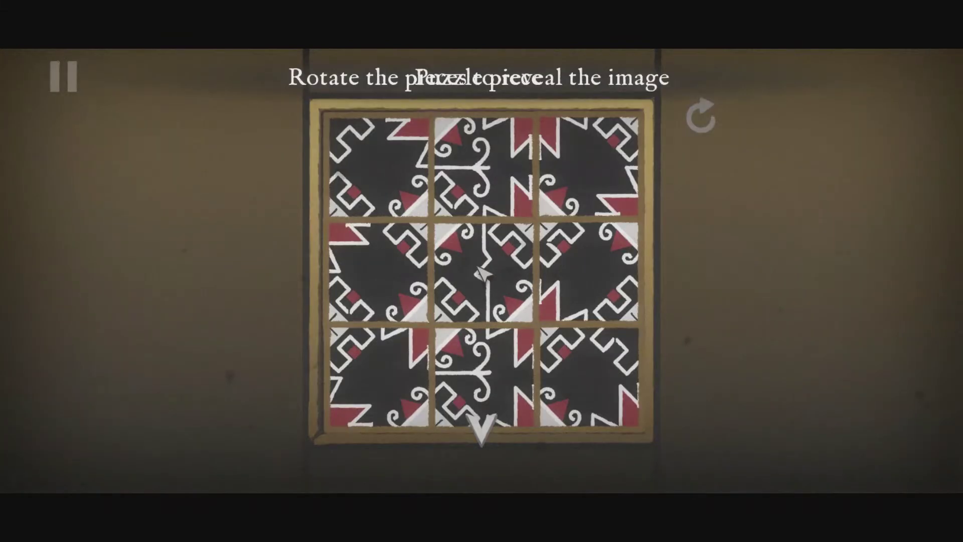
# Step: Rotate the top-row, top-left, centre and middle-left tiles toward the embroidery pattern
pyautogui.click(512, 207)
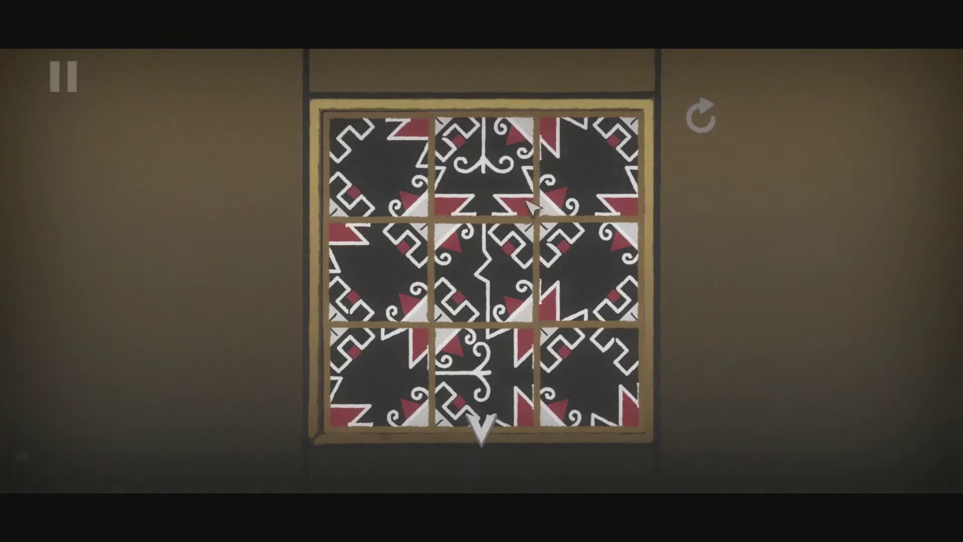
pyautogui.click(526, 202)
pyautogui.click(577, 184)
pyautogui.click(413, 177)
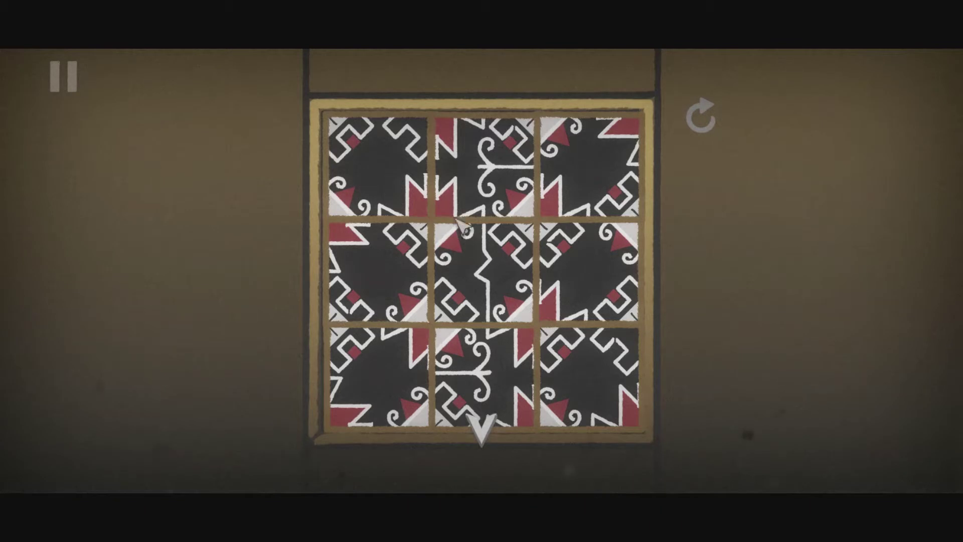
pyautogui.click(401, 158)
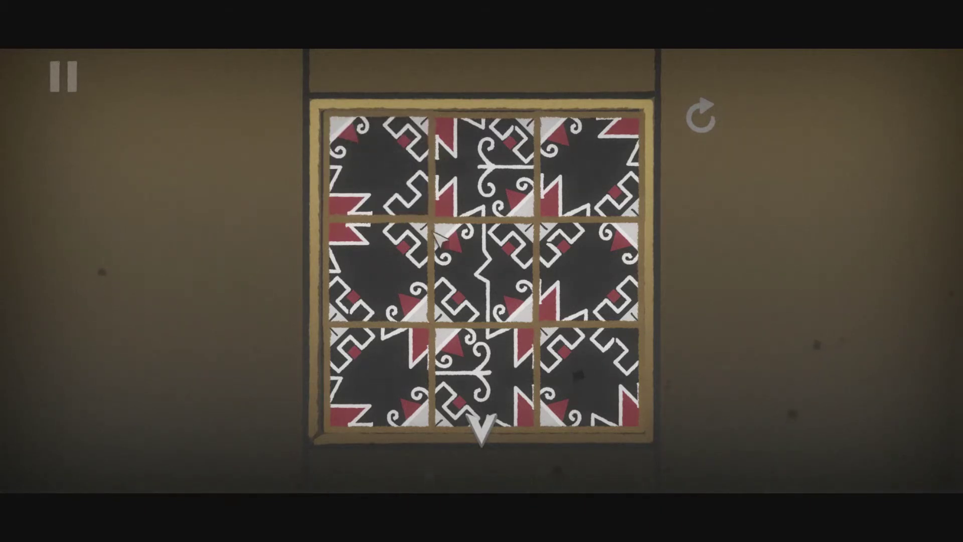
pyautogui.click(488, 283)
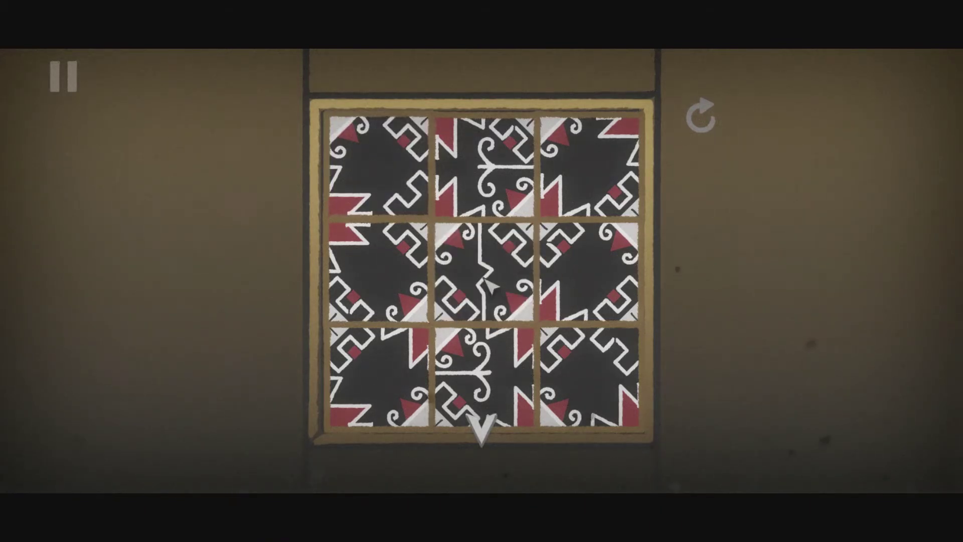
pyautogui.click(487, 283)
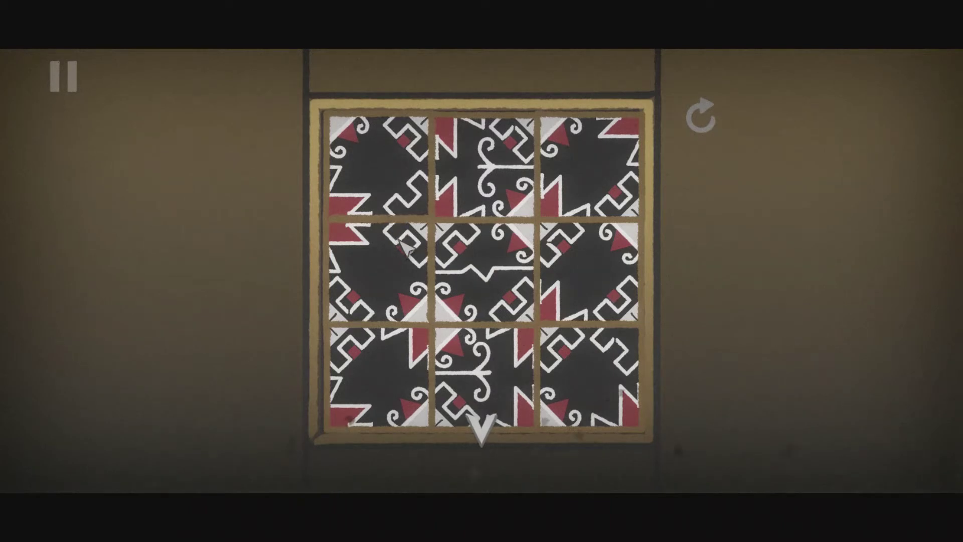
pyautogui.click(385, 184)
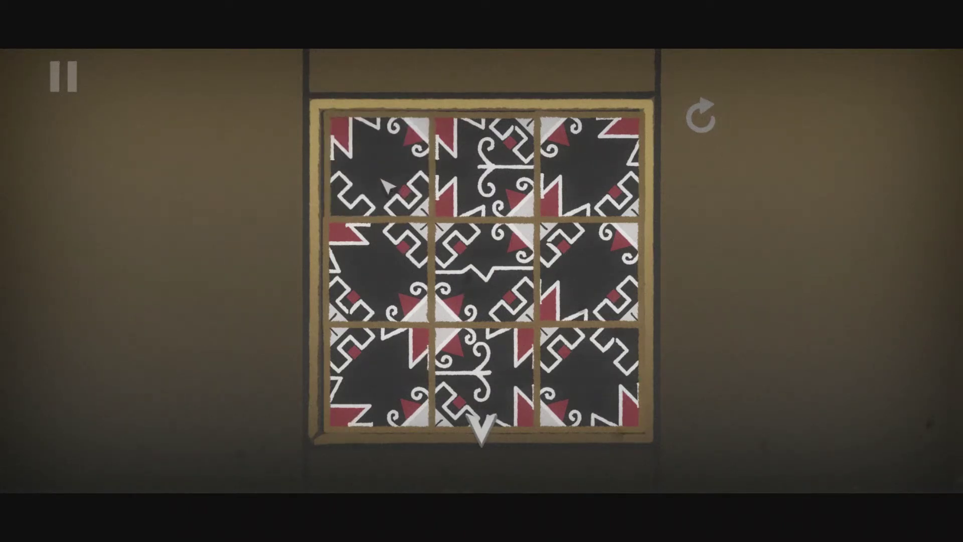
pyautogui.click(367, 257)
pyautogui.click(368, 256)
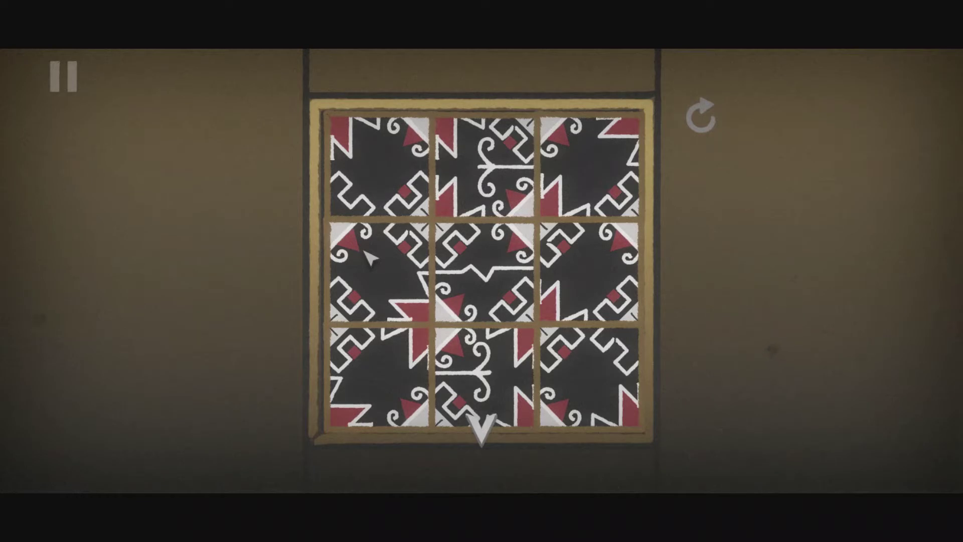
pyautogui.click(370, 257)
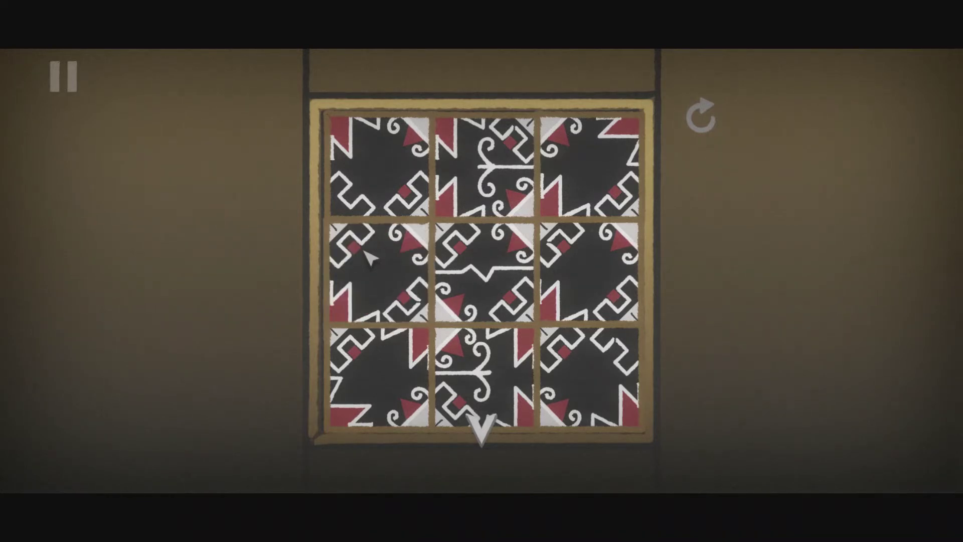
pyautogui.click(366, 168)
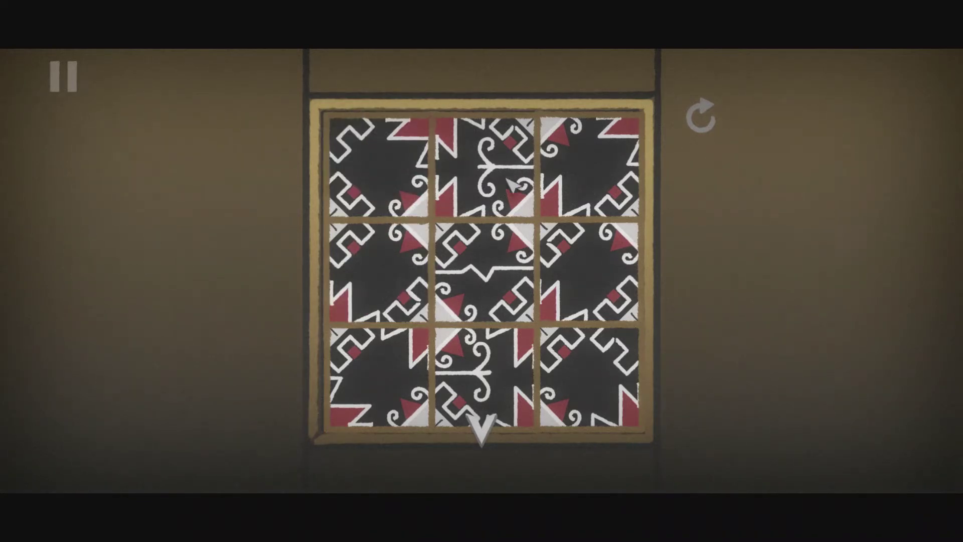
pyautogui.click(478, 268)
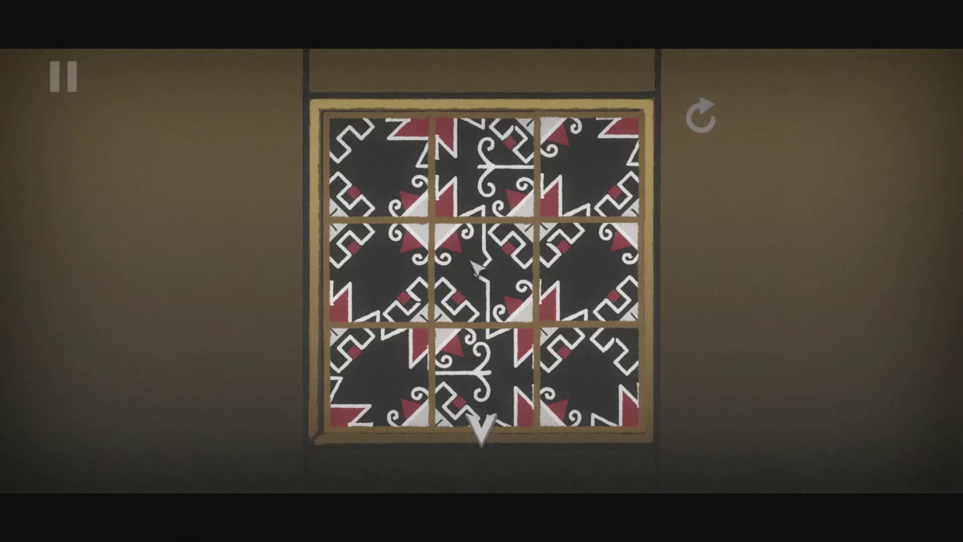
# Step: Turn the top-middle, right-side and bottom-row tiles to finish the continuous pattern
pyautogui.click(486, 165)
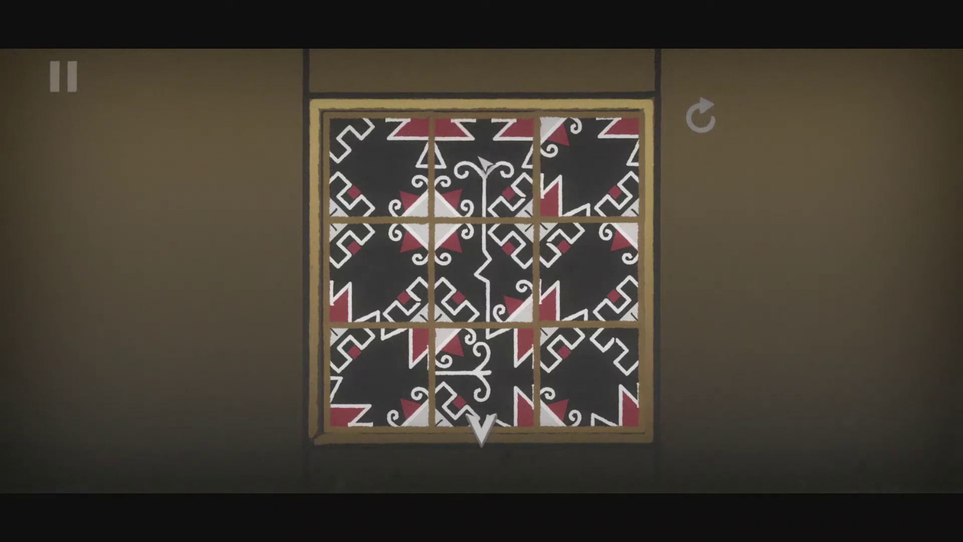
pyautogui.click(589, 166)
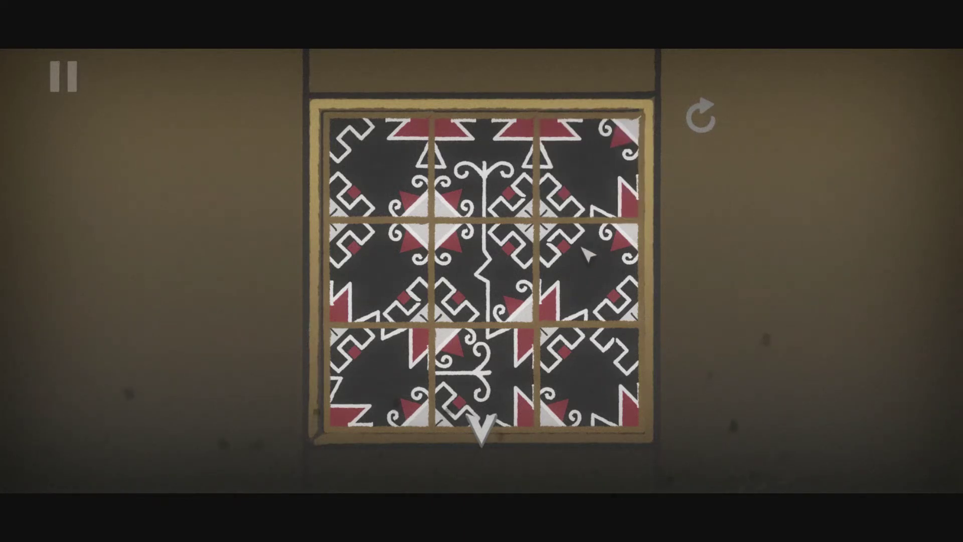
pyautogui.click(594, 268)
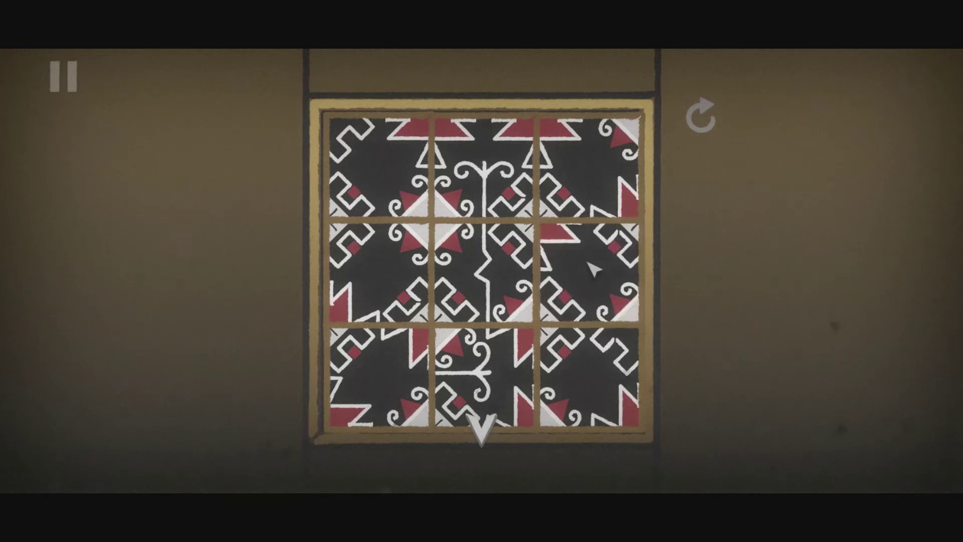
pyautogui.click(593, 269)
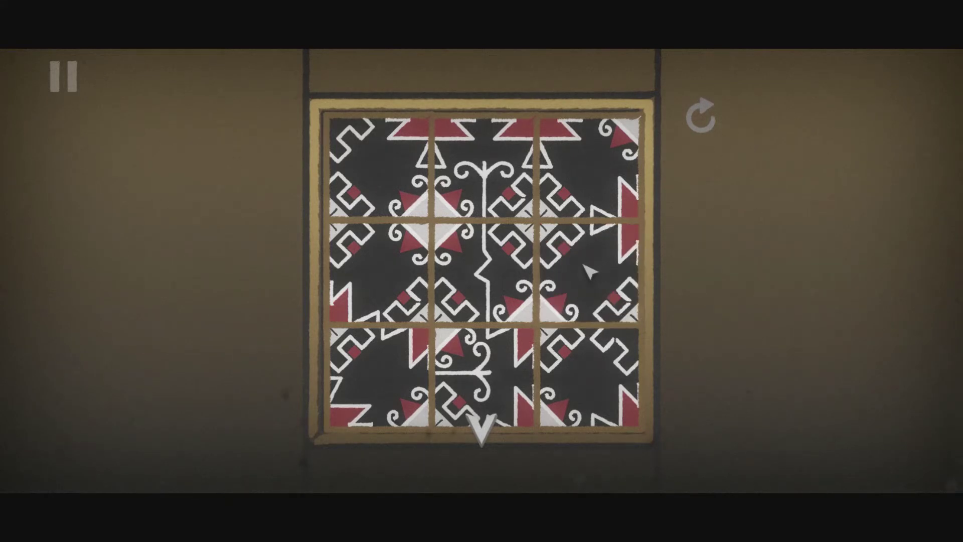
pyautogui.click(602, 362)
pyautogui.click(602, 362)
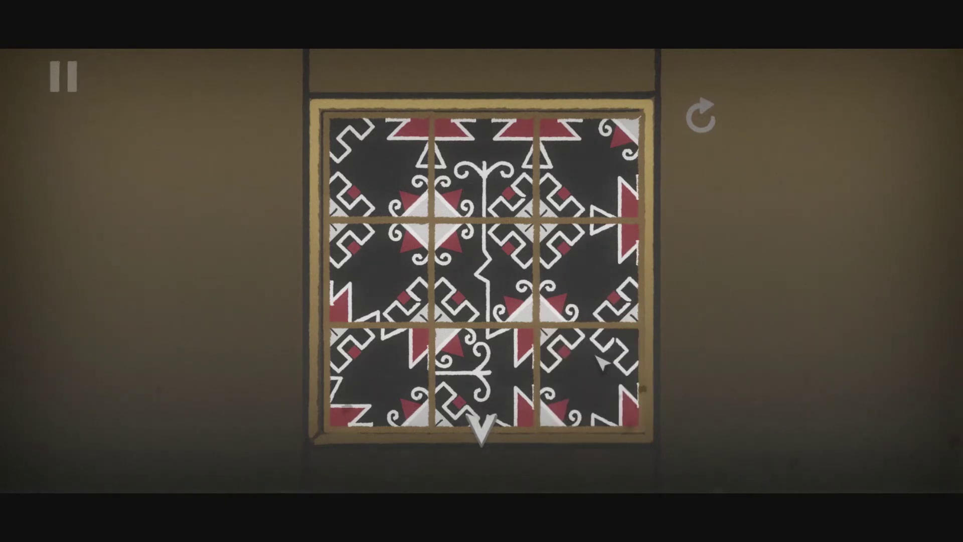
pyautogui.click(602, 362)
pyautogui.click(465, 378)
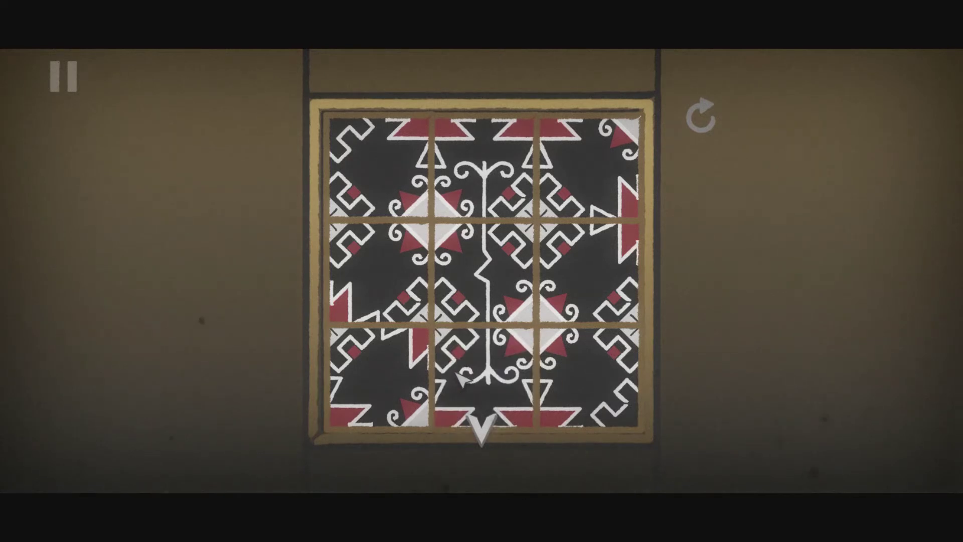
pyautogui.click(393, 384)
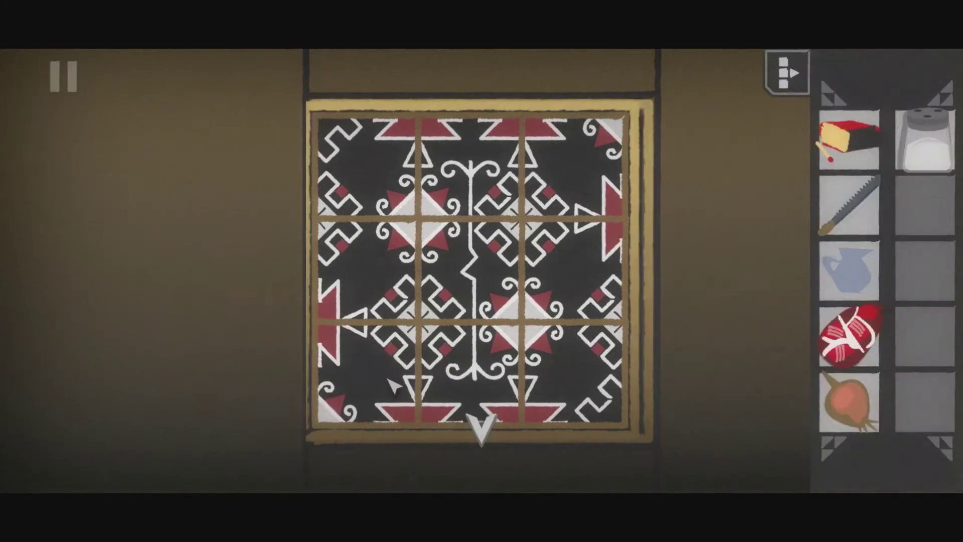
# Step: Take the pickled cabbage jar and turn to the window wall
pyautogui.click(489, 302)
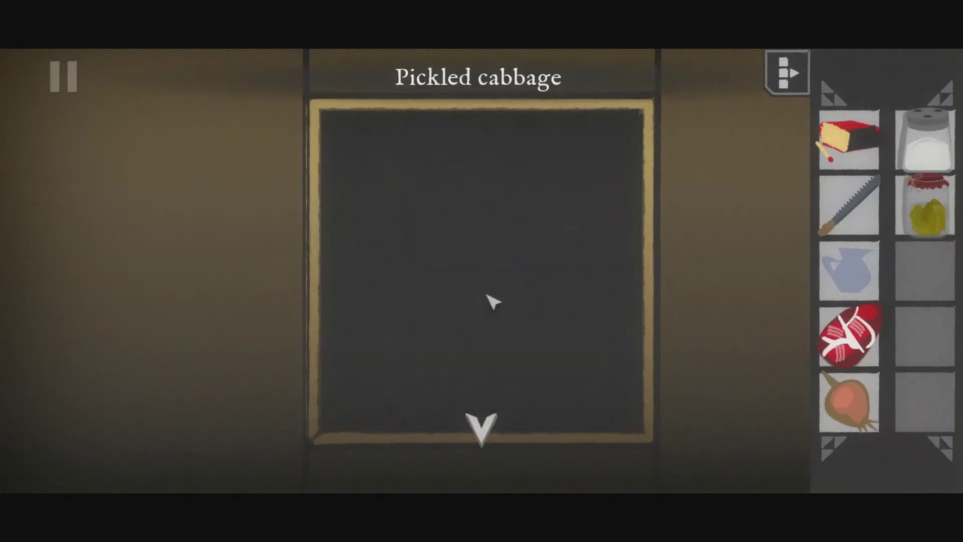
pyautogui.click(481, 427)
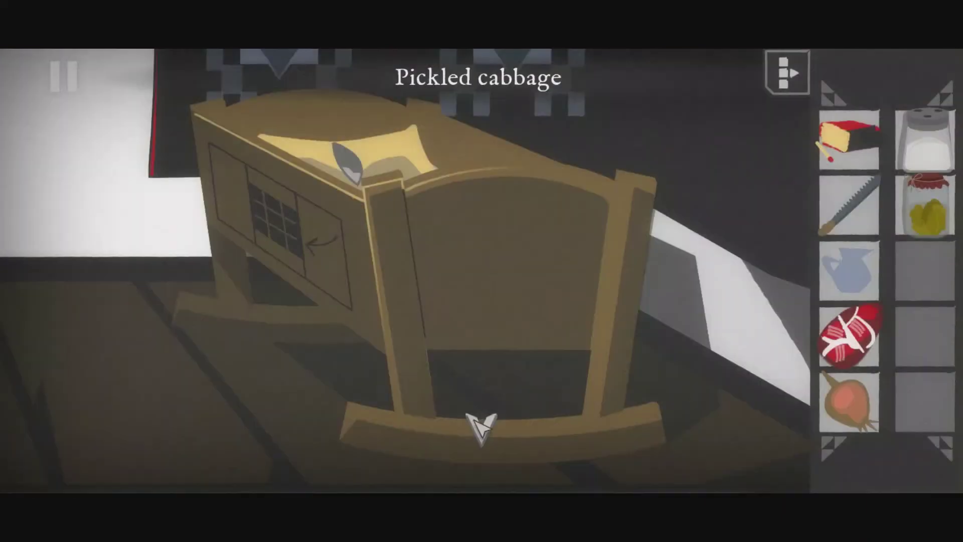
pyautogui.click(485, 428)
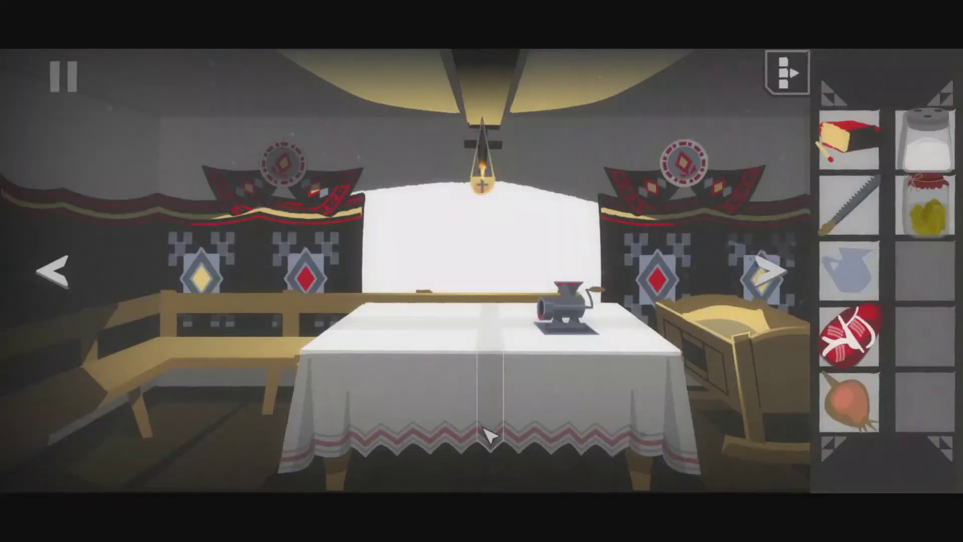
pyautogui.click(55, 274)
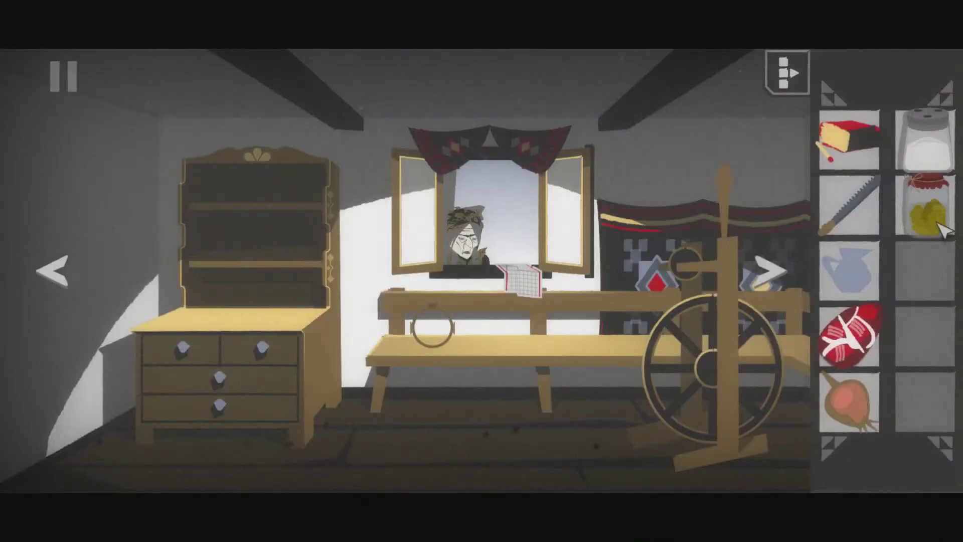
# Step: Offer the pickled cabbage jar to the old woman at the window
pyautogui.click(937, 225)
pyautogui.click(473, 258)
pyautogui.click(924, 217)
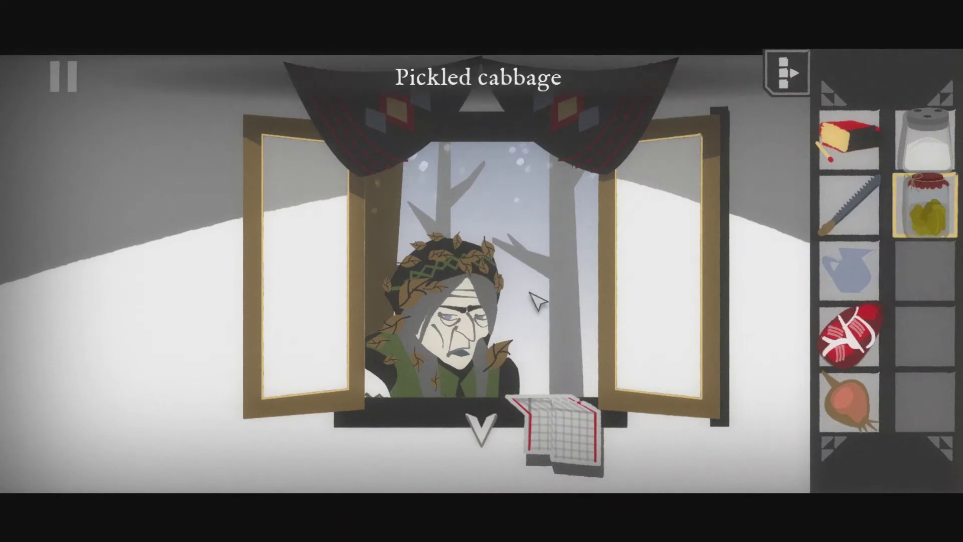
pyautogui.click(451, 323)
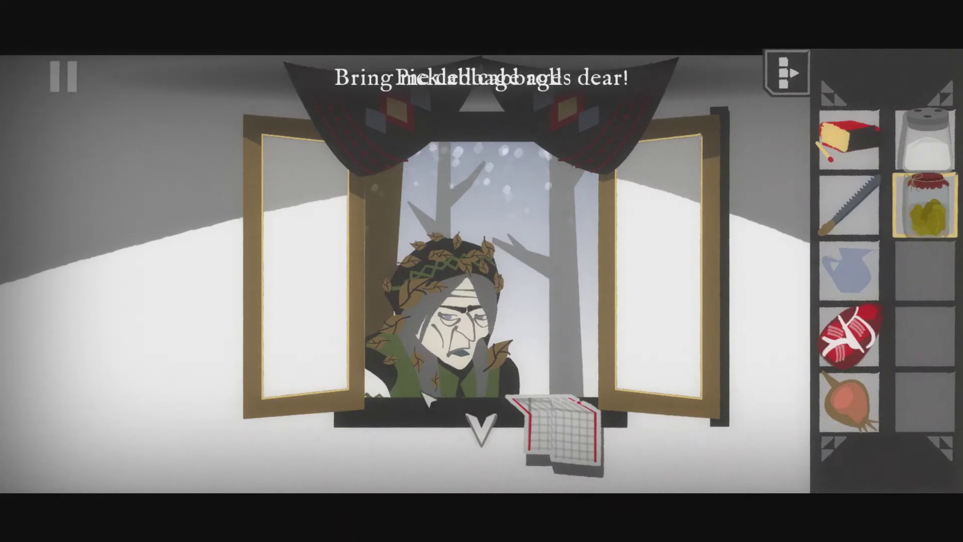
pyautogui.click(485, 431)
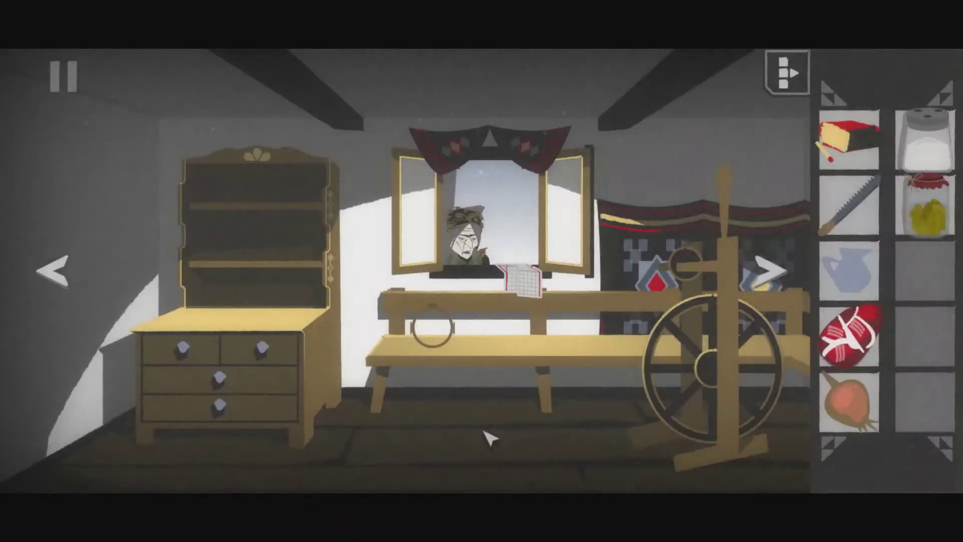
# Step: Try the meat on the stove pot, which calls for minced meat
pyautogui.click(53, 277)
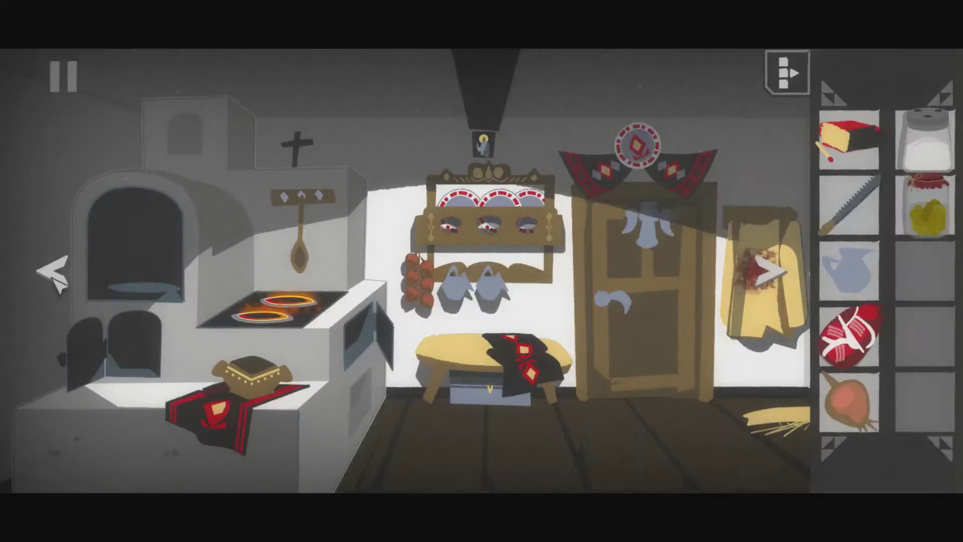
pyautogui.click(279, 391)
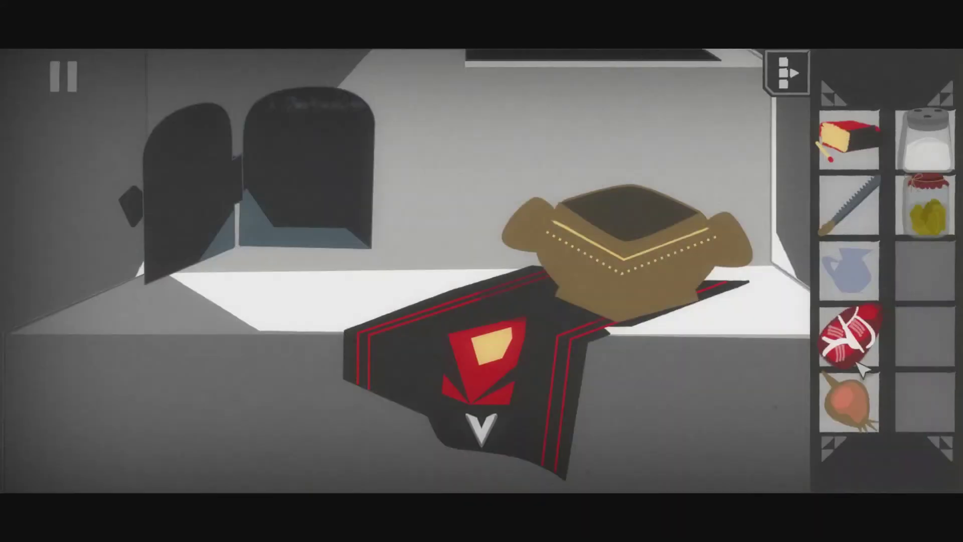
pyautogui.click(865, 339)
pyautogui.click(660, 264)
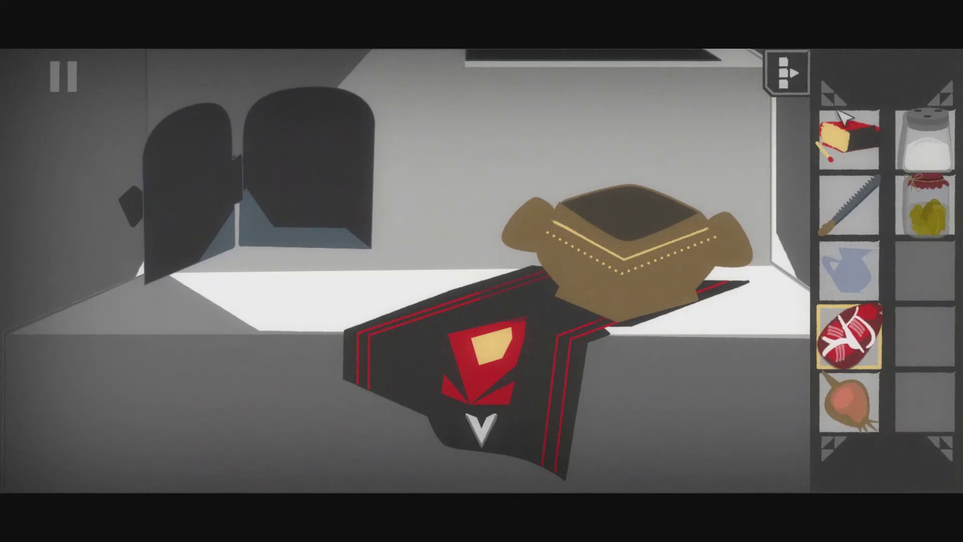
# Step: Put the meat back, inspect the stove-counter cloth, and head toward the grinder table
pyautogui.click(787, 73)
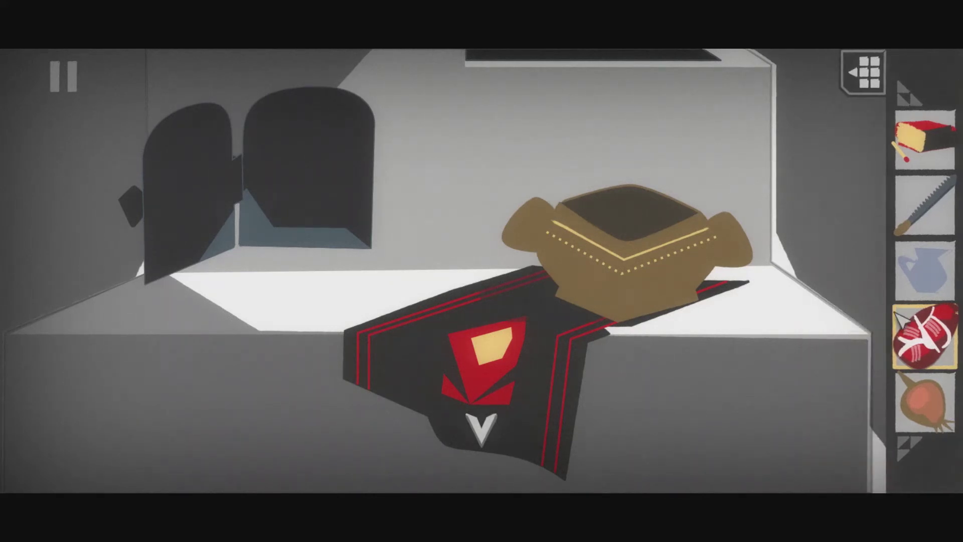
pyautogui.click(895, 316)
pyautogui.click(364, 382)
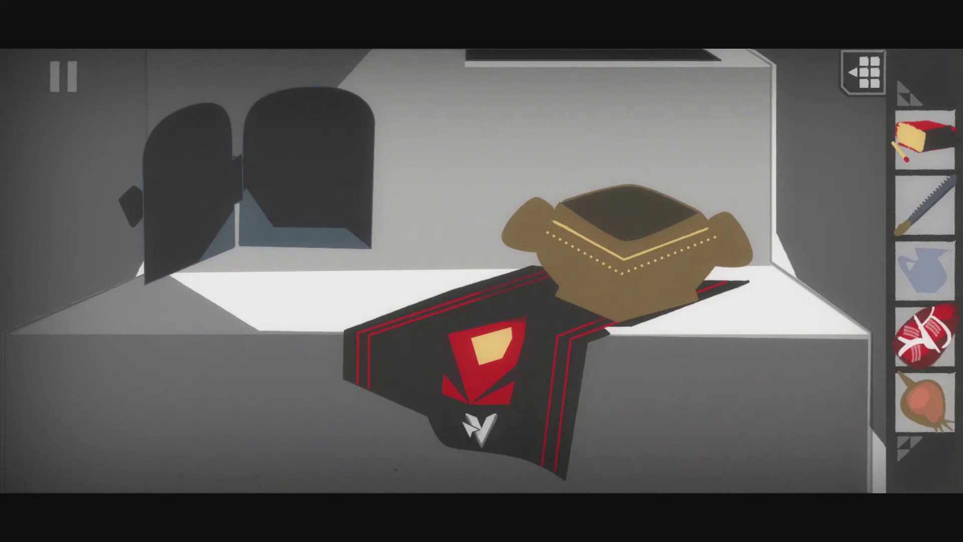
pyautogui.click(482, 428)
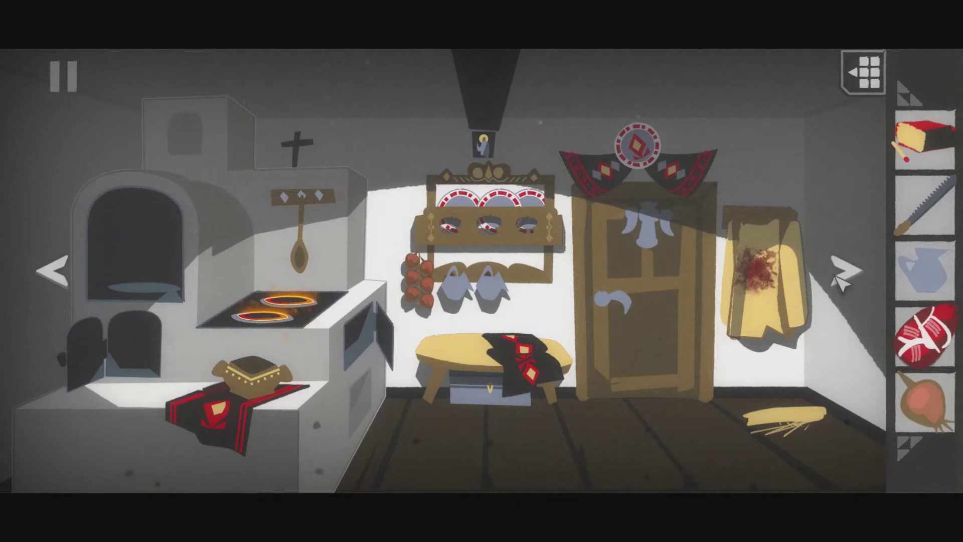
pyautogui.click(843, 277)
# Step: Feed the meat into the table's meat grinder and collect the minced meat
pyautogui.click(842, 276)
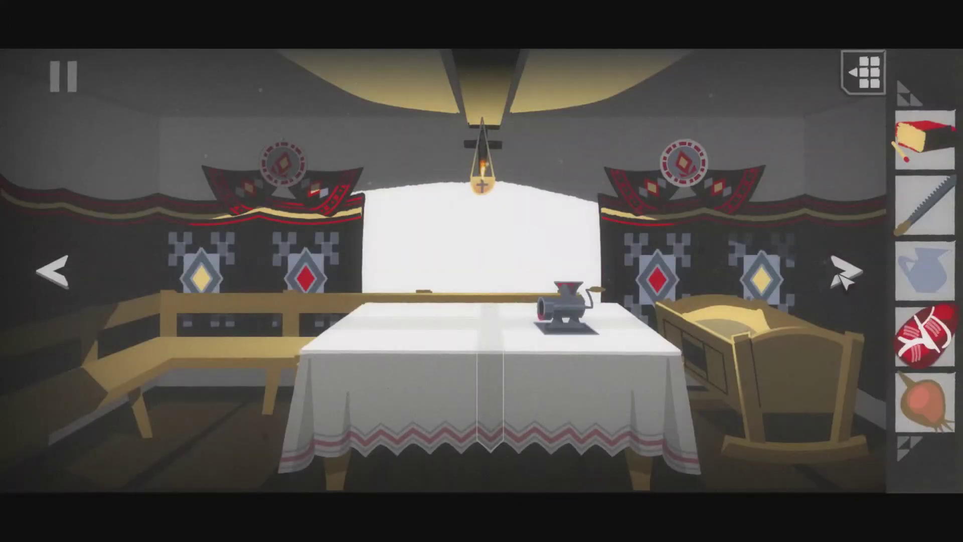
pyautogui.click(566, 323)
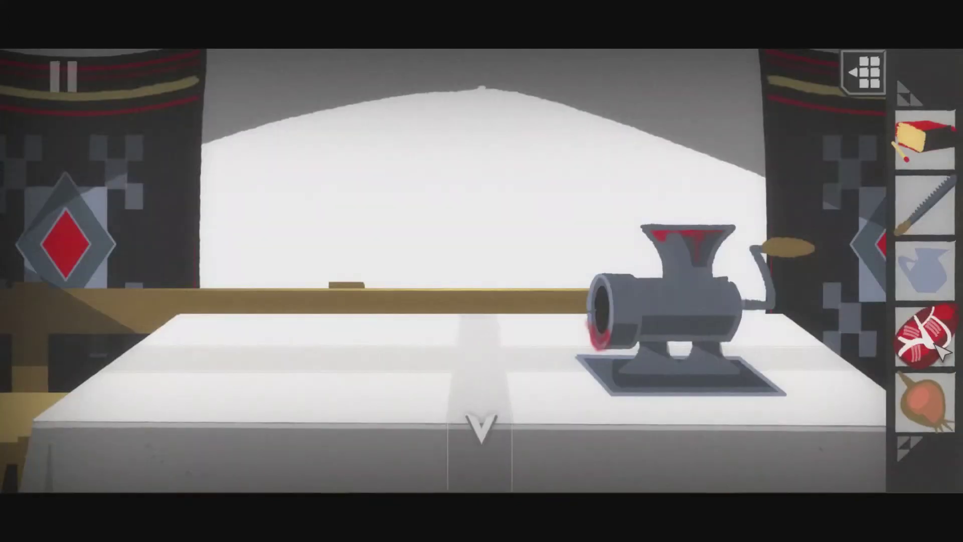
pyautogui.click(927, 337)
pyautogui.click(644, 301)
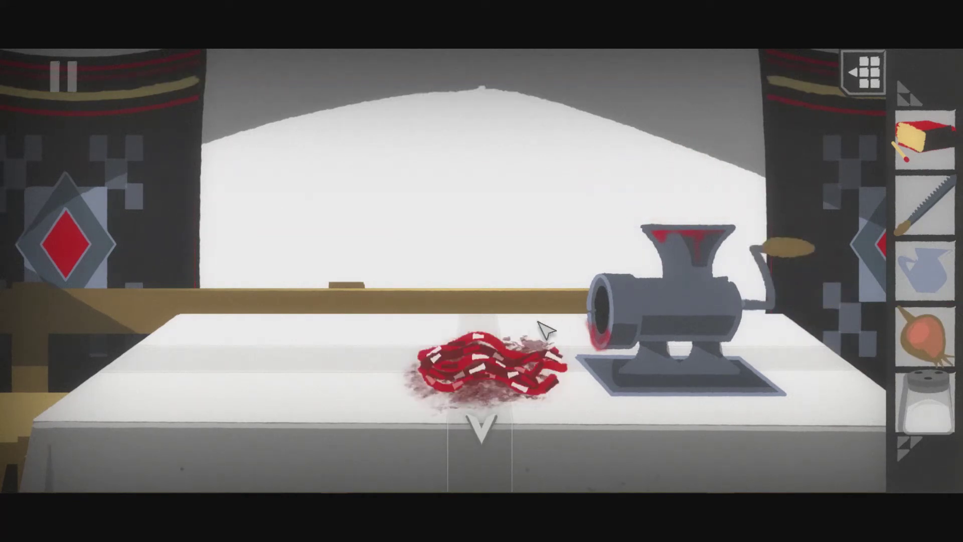
pyautogui.click(518, 365)
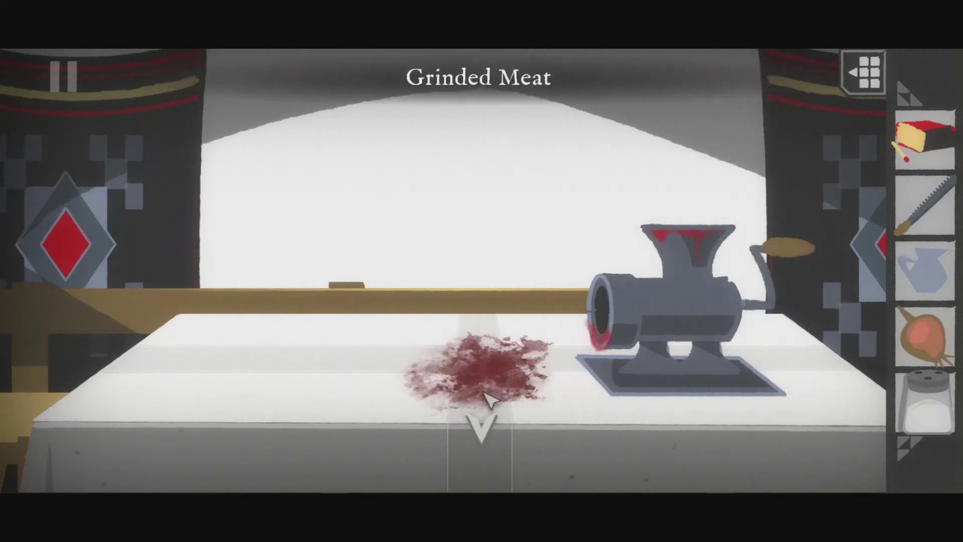
pyautogui.click(481, 425)
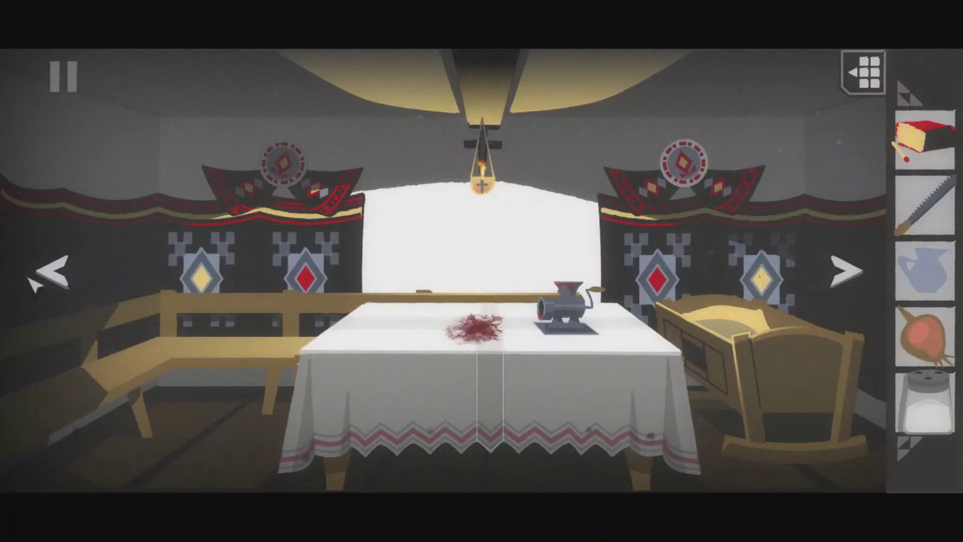
pyautogui.click(50, 273)
# Step: Place the onion beside the stove pot and examine the pot
pyautogui.click(54, 275)
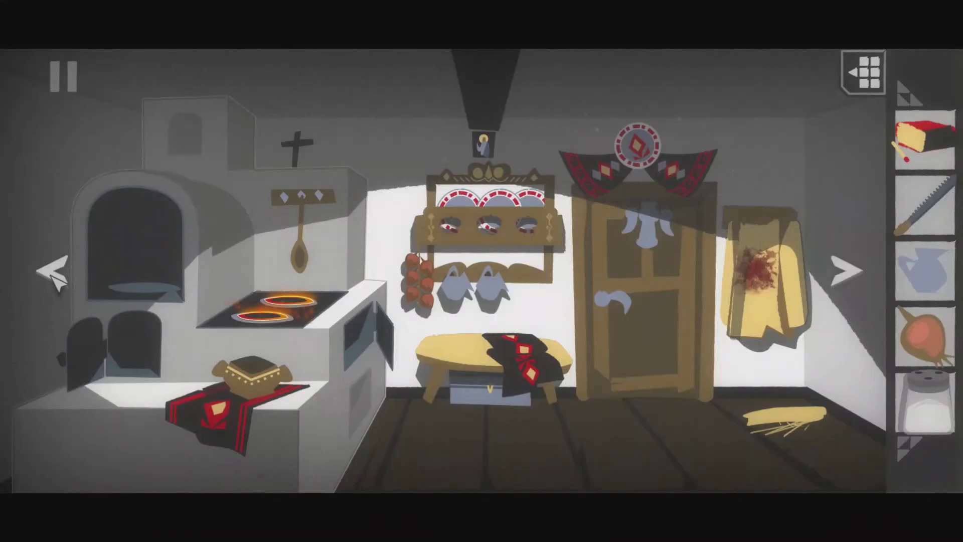
pyautogui.click(504, 195)
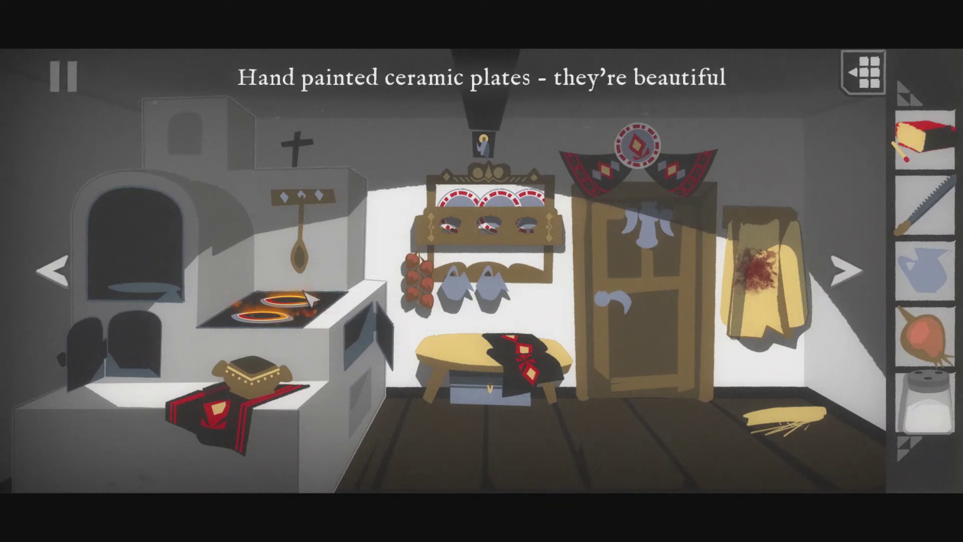
pyautogui.click(260, 377)
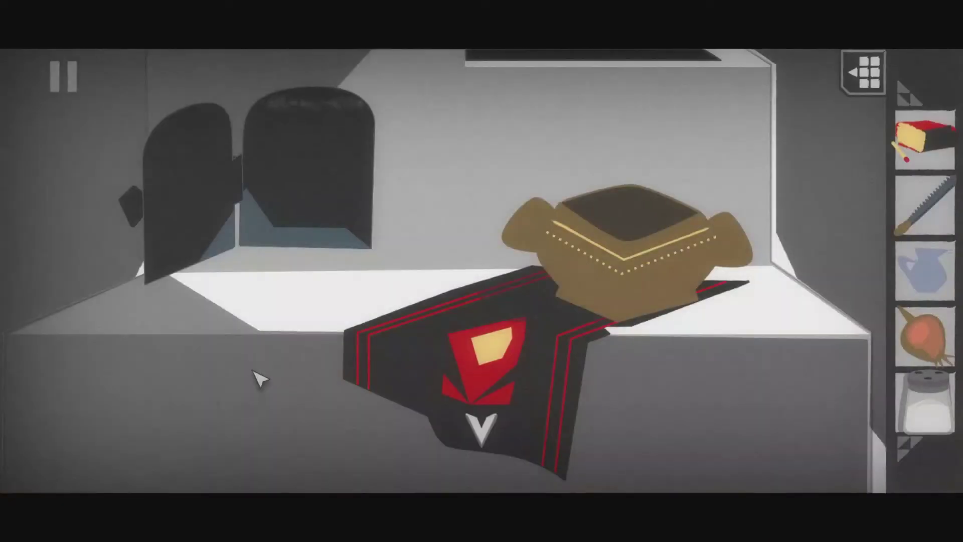
pyautogui.click(957, 361)
pyautogui.click(694, 278)
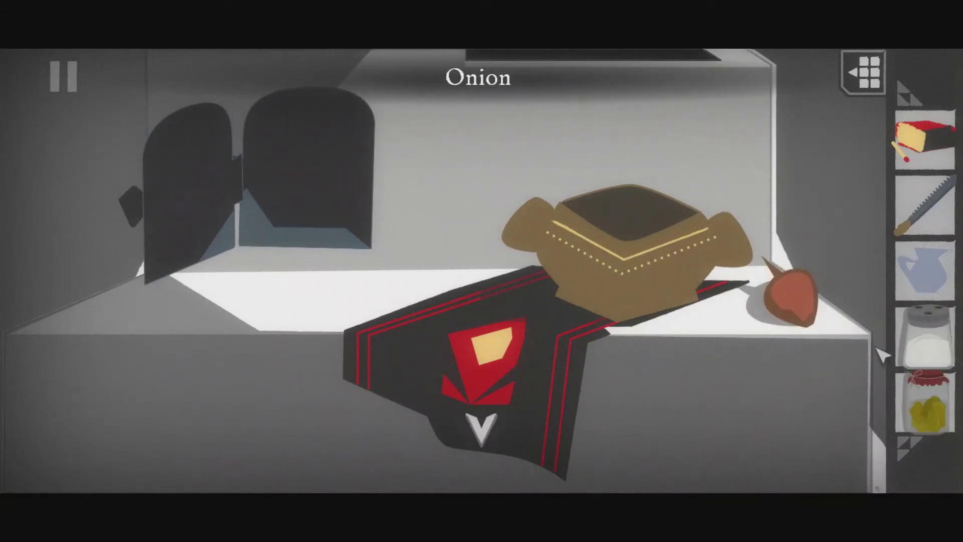
pyautogui.click(663, 250)
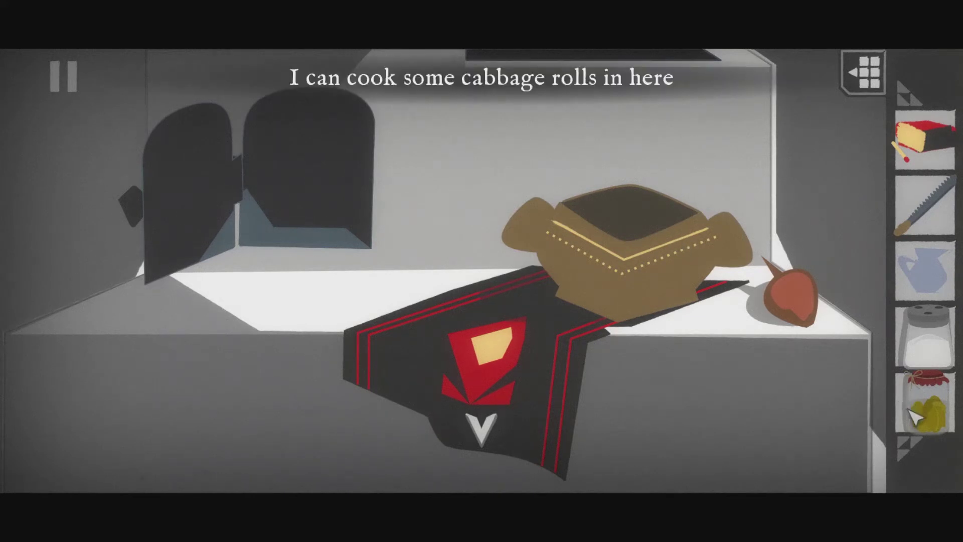
pyautogui.click(667, 267)
# Step: Add the minced meat and salt to the pot and set the pickled cabbage beside it
pyautogui.click(933, 218)
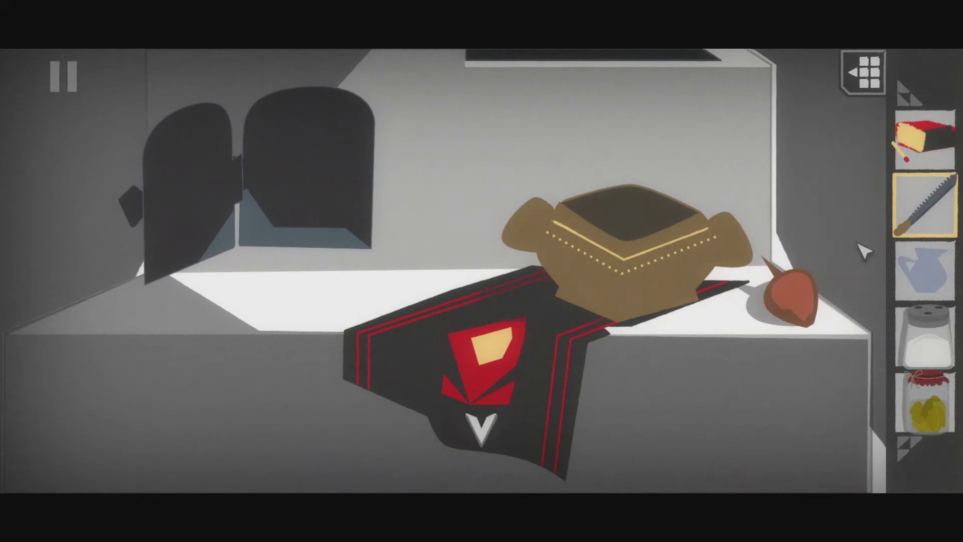
pyautogui.click(907, 221)
pyautogui.click(850, 73)
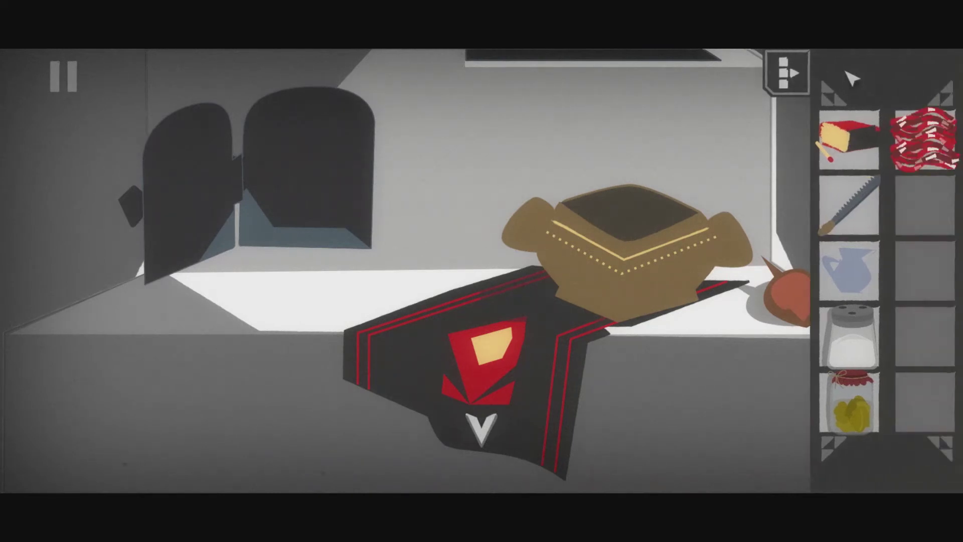
pyautogui.click(927, 158)
pyautogui.click(632, 239)
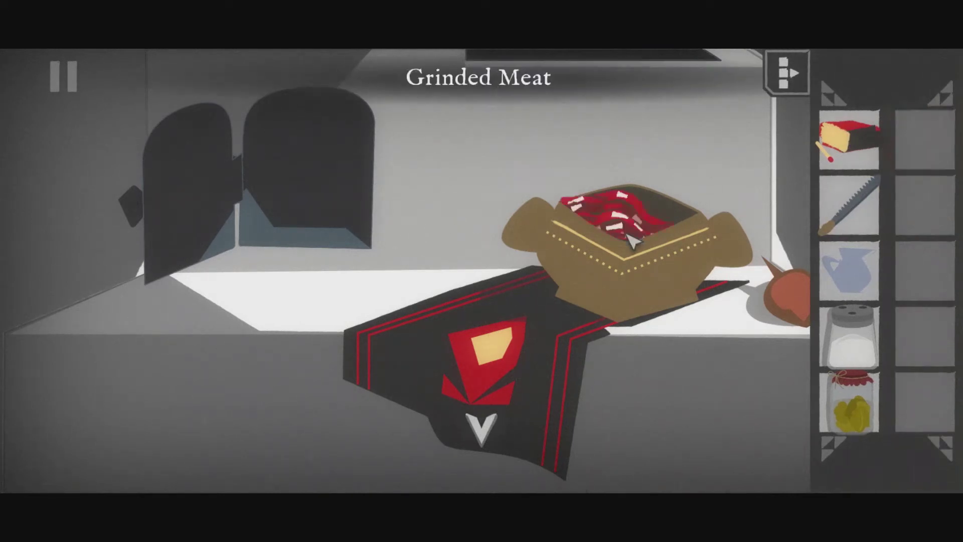
pyautogui.click(842, 399)
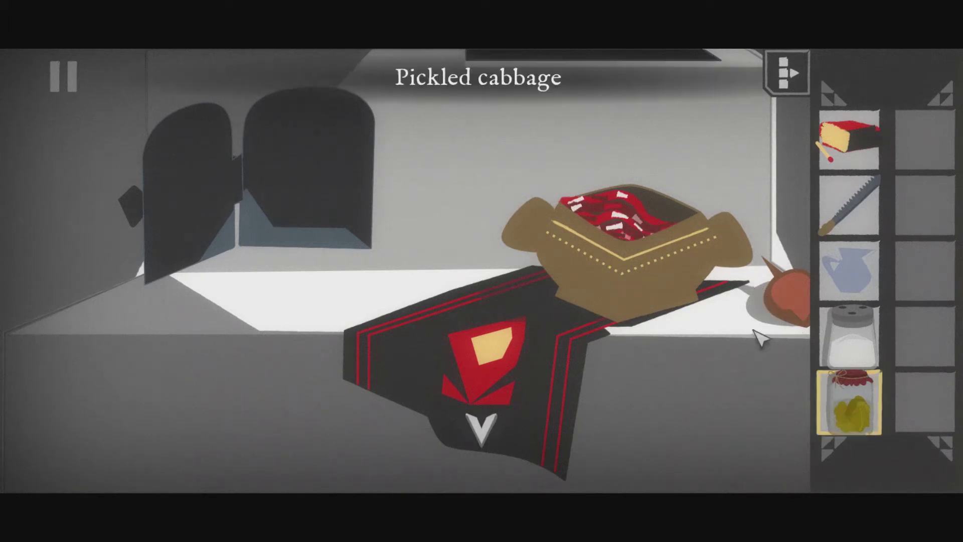
pyautogui.click(652, 251)
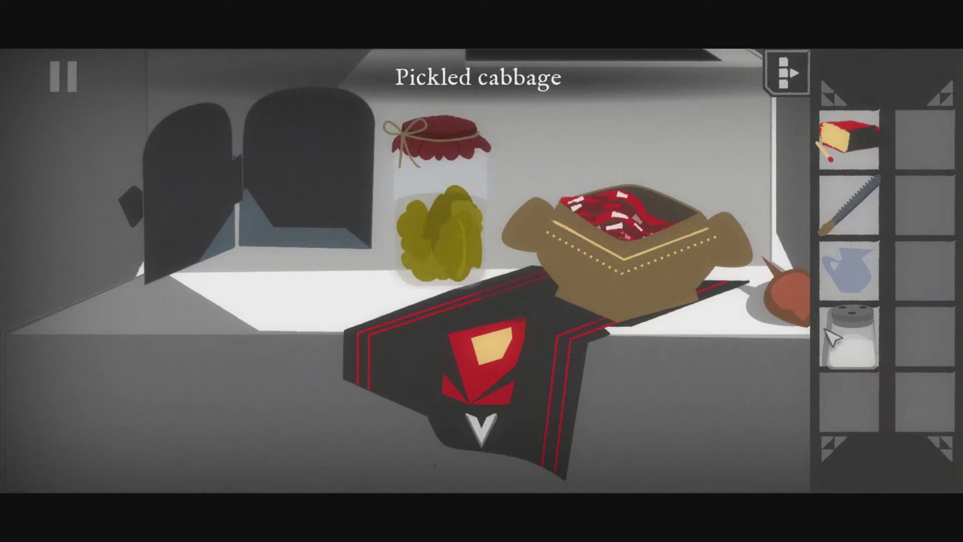
pyautogui.click(849, 337)
pyautogui.click(616, 237)
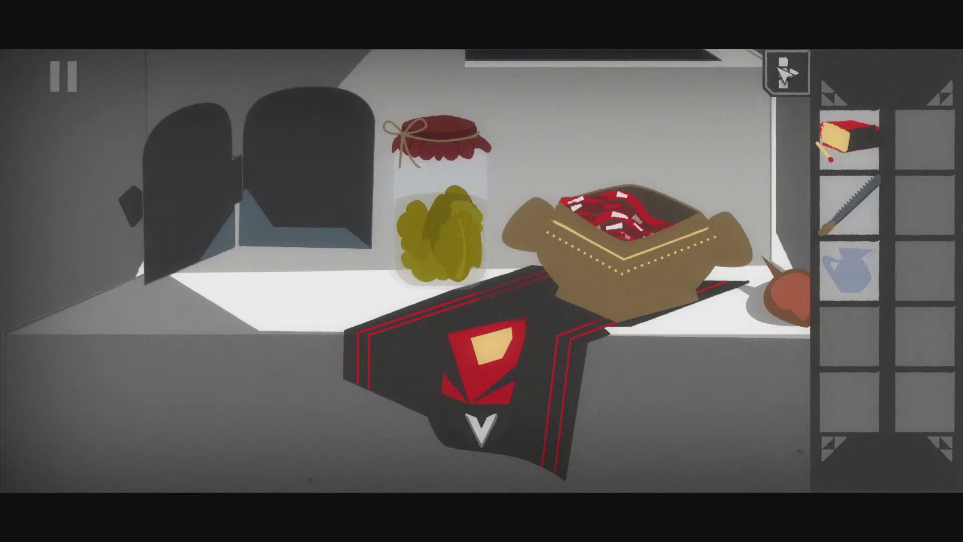
# Step: Examine the filled pot, then leave the stove close-up
pyautogui.click(782, 70)
pyautogui.click(648, 258)
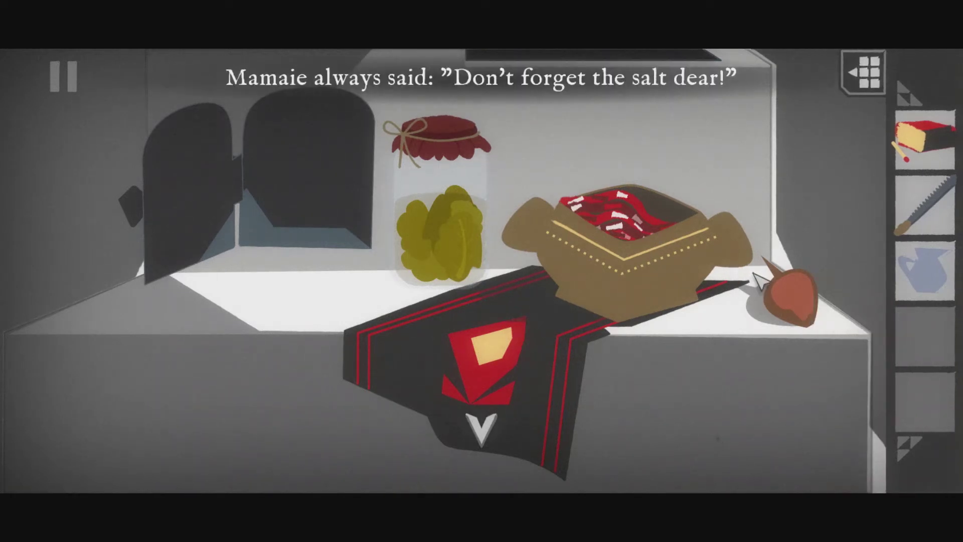
pyautogui.click(750, 295)
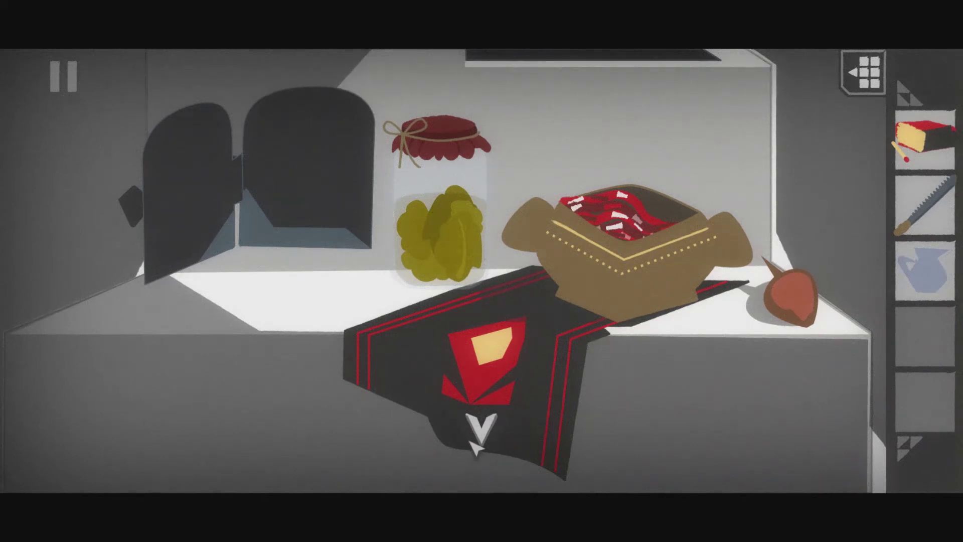
pyautogui.click(478, 432)
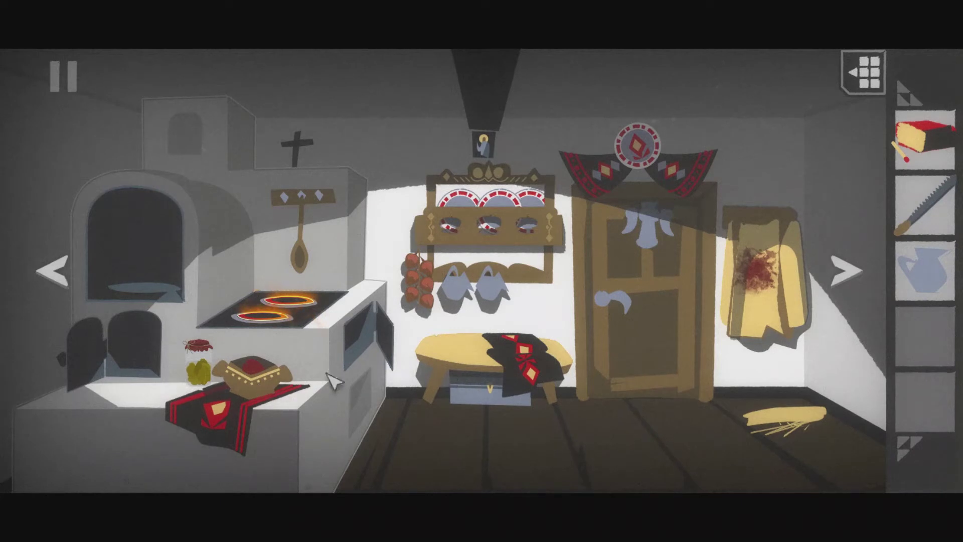
# Step: Open the counter cabinet, read the salt reminder from basket and bulb, and return
pyautogui.click(273, 383)
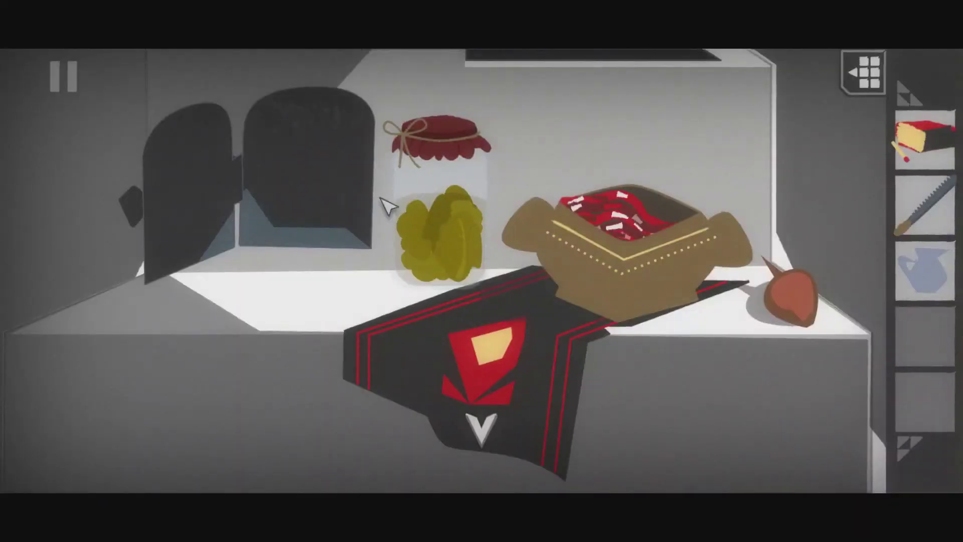
pyautogui.click(183, 202)
pyautogui.click(656, 235)
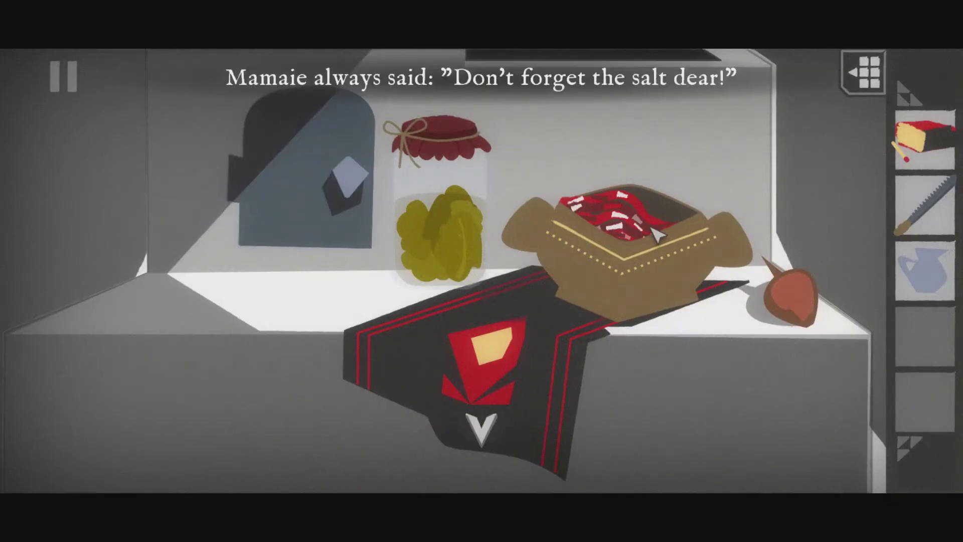
pyautogui.click(775, 291)
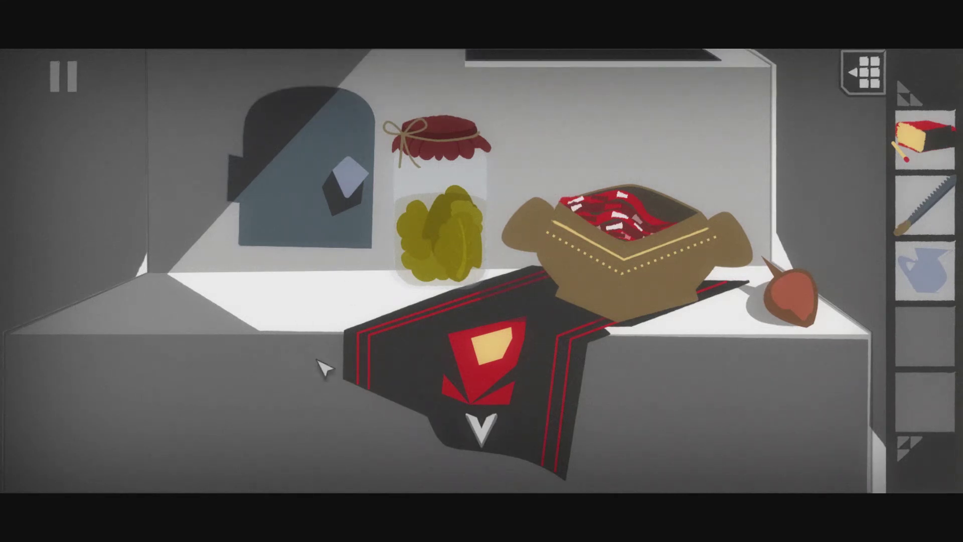
pyautogui.click(505, 433)
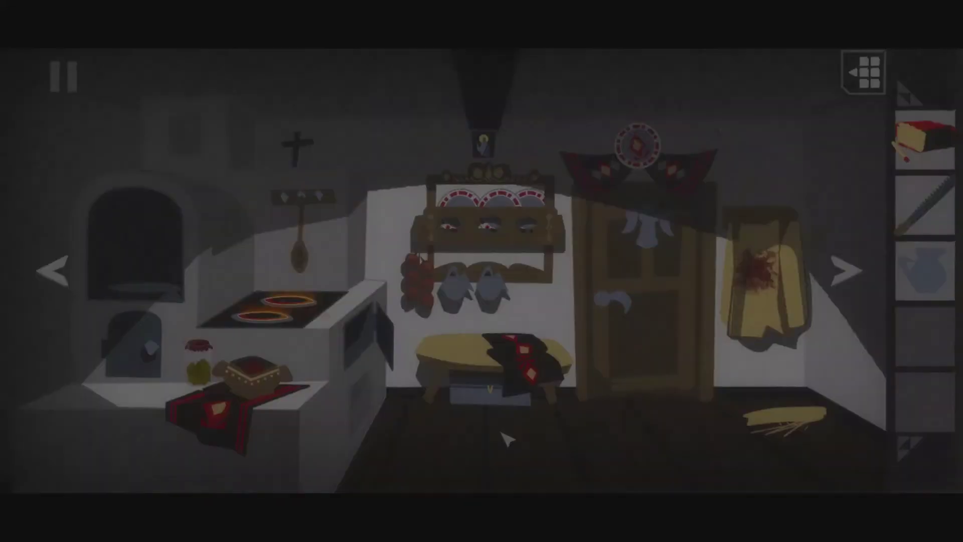
pyautogui.click(845, 269)
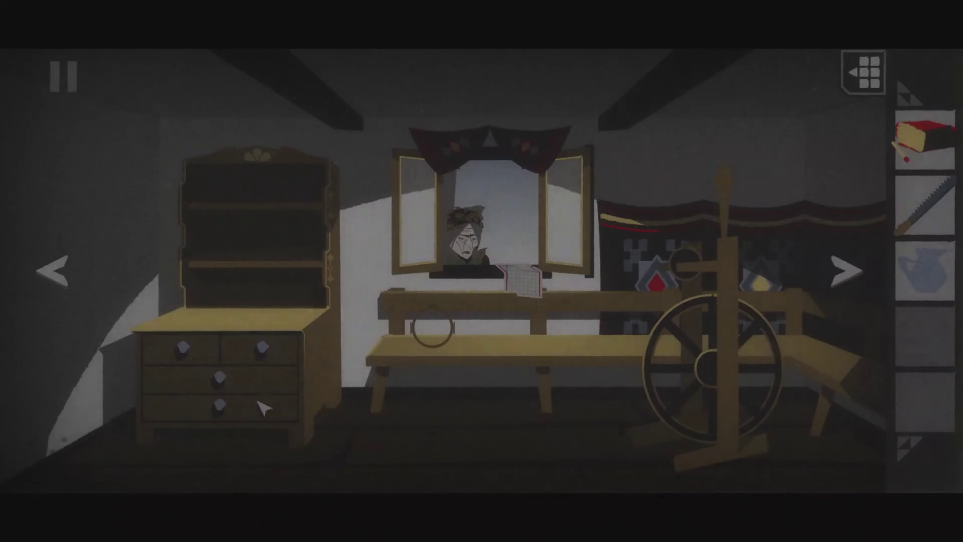
pyautogui.click(263, 407)
pyautogui.click(806, 279)
pyautogui.click(840, 273)
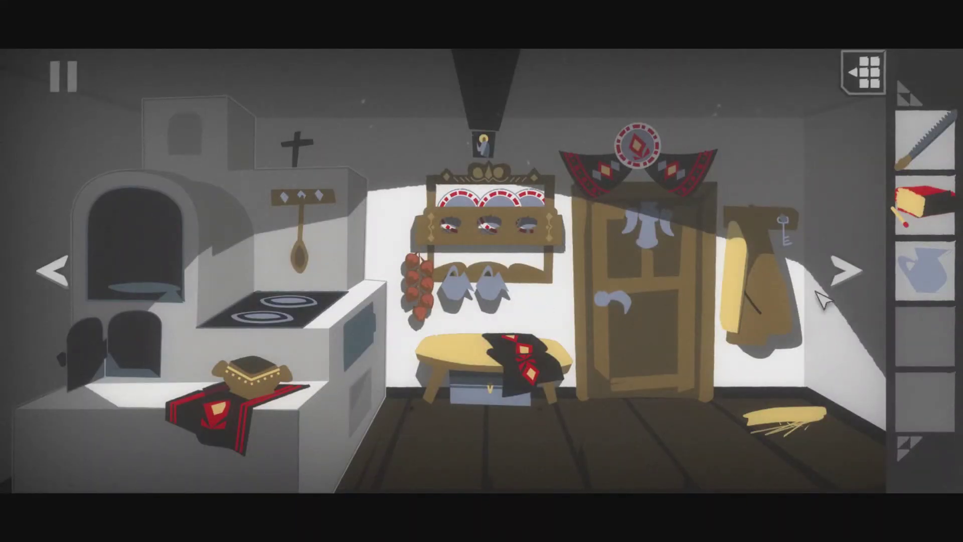
# Step: Take the silver key from the coat hook, check the bench, and move to the window room
pyautogui.click(782, 239)
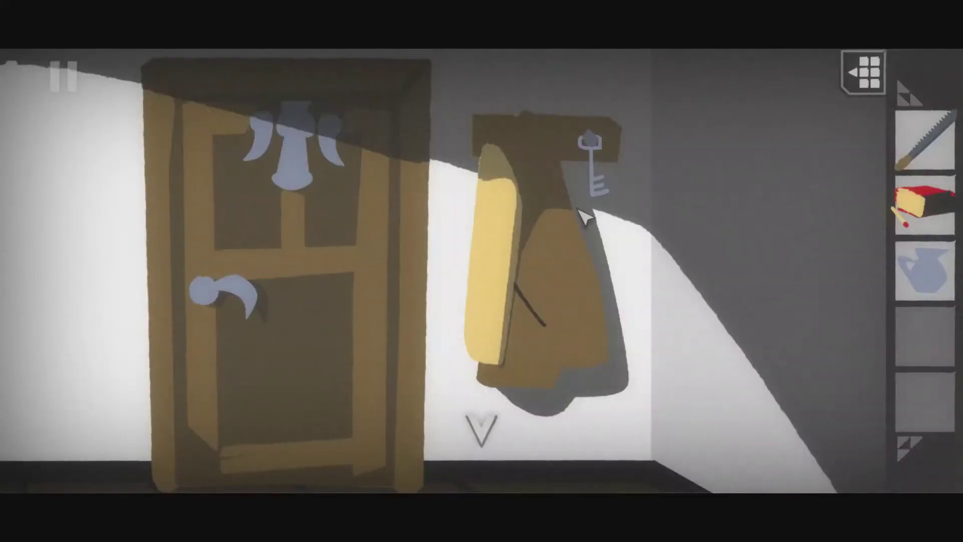
pyautogui.click(594, 183)
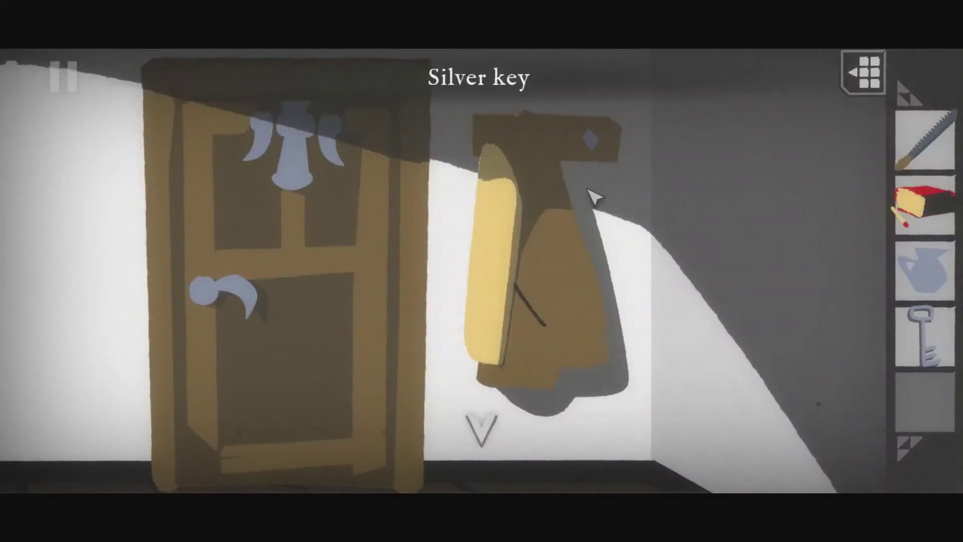
pyautogui.click(483, 425)
pyautogui.click(473, 396)
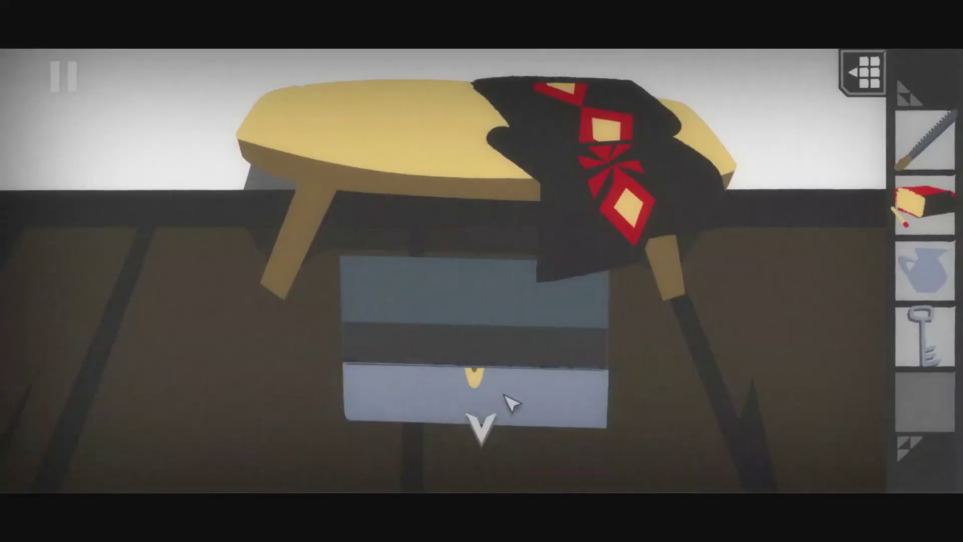
pyautogui.click(481, 428)
pyautogui.click(856, 273)
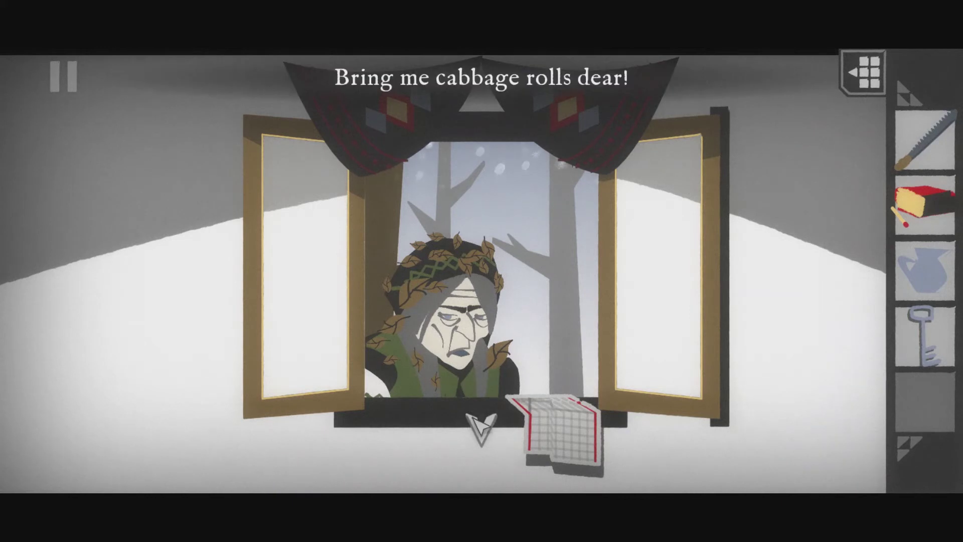
# Step: Unlock the dresser's bottom drawer with the silver key and take the puzzle piece
pyautogui.click(481, 430)
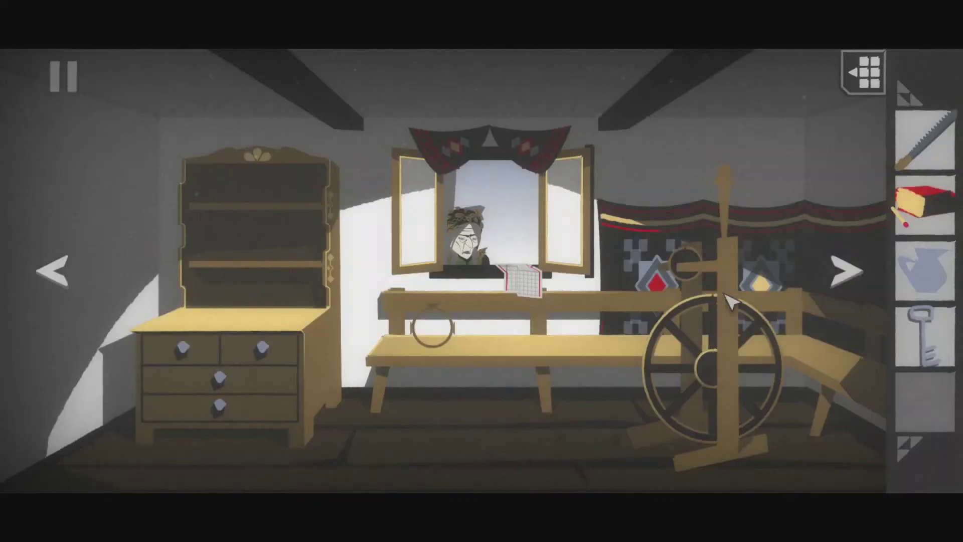
pyautogui.click(263, 410)
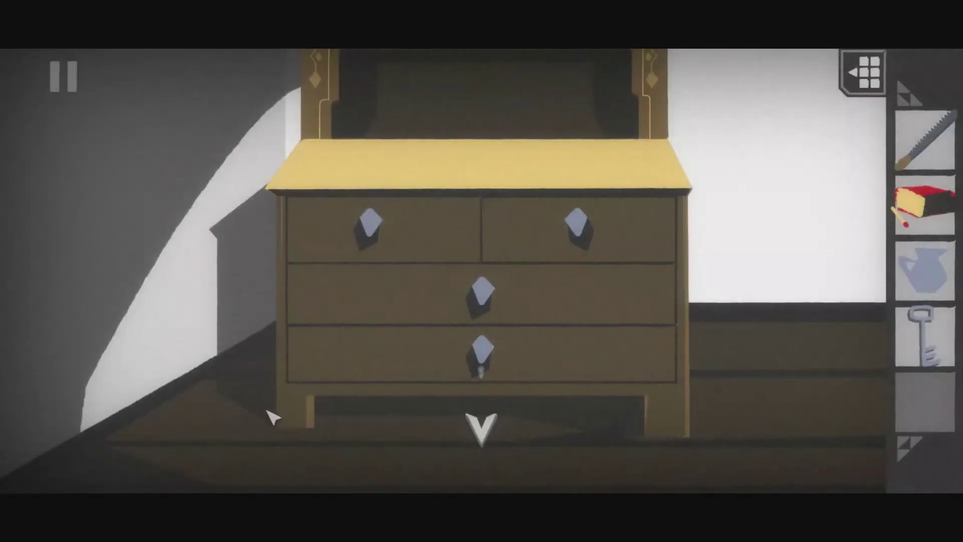
pyautogui.click(921, 339)
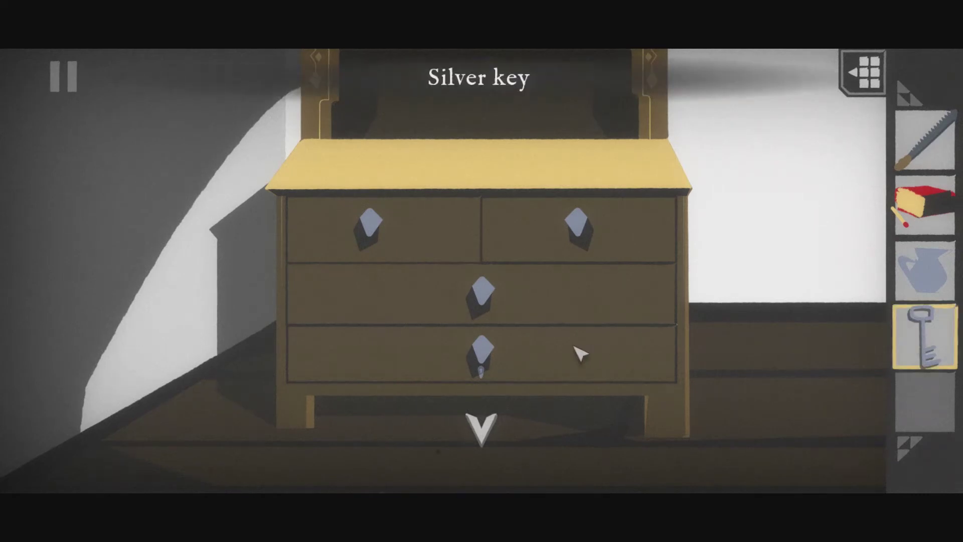
pyautogui.click(464, 360)
pyautogui.click(551, 369)
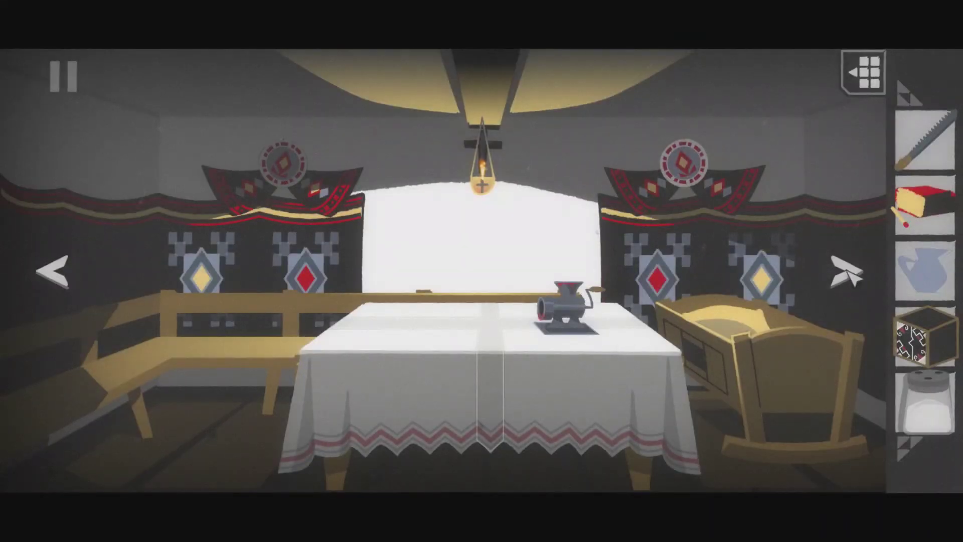
# Step: Take the meat hidden on the coat by the door
pyautogui.click(845, 271)
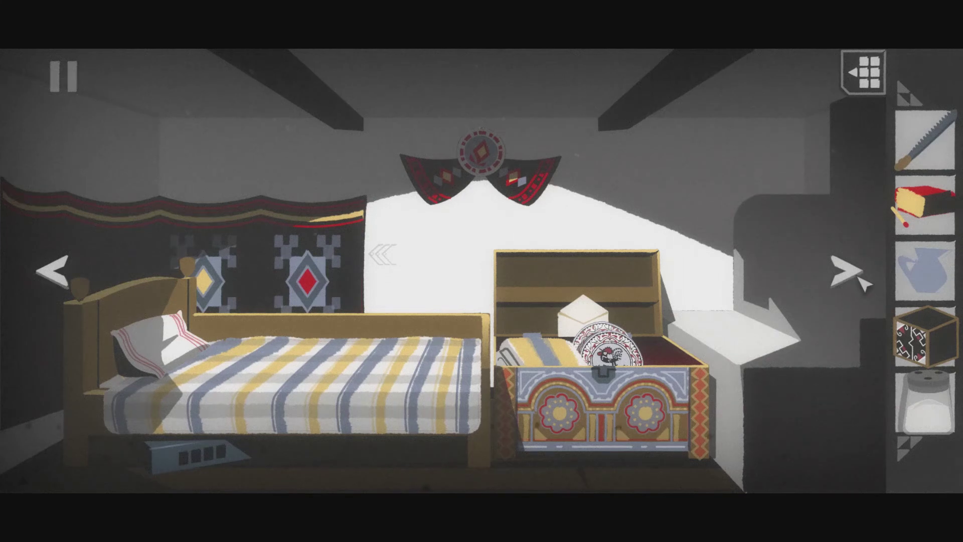
pyautogui.click(845, 270)
pyautogui.click(775, 267)
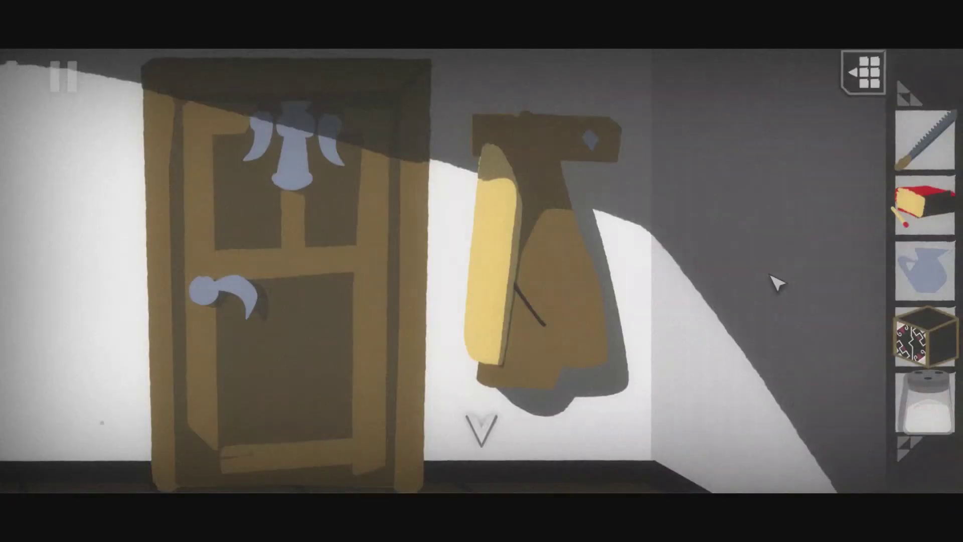
pyautogui.click(573, 300)
pyautogui.click(539, 265)
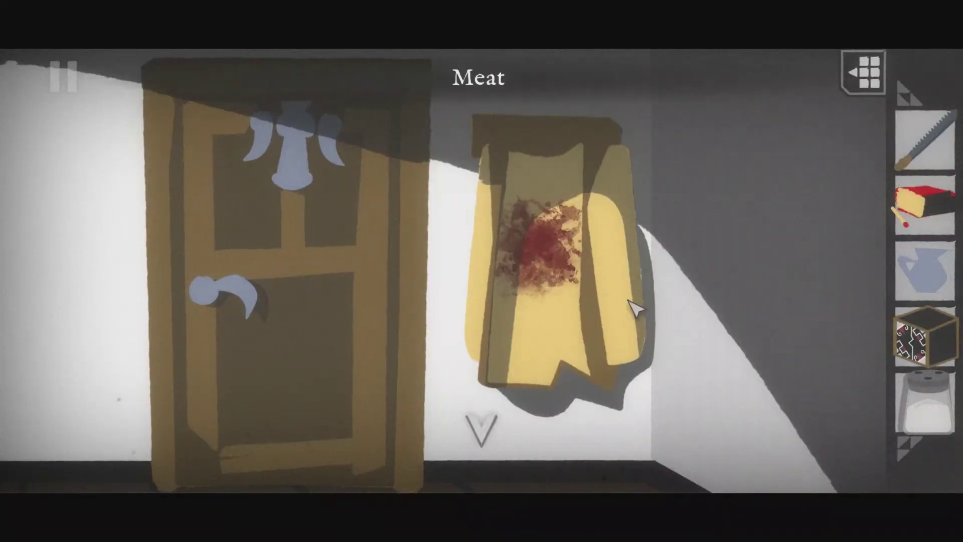
pyautogui.click(481, 430)
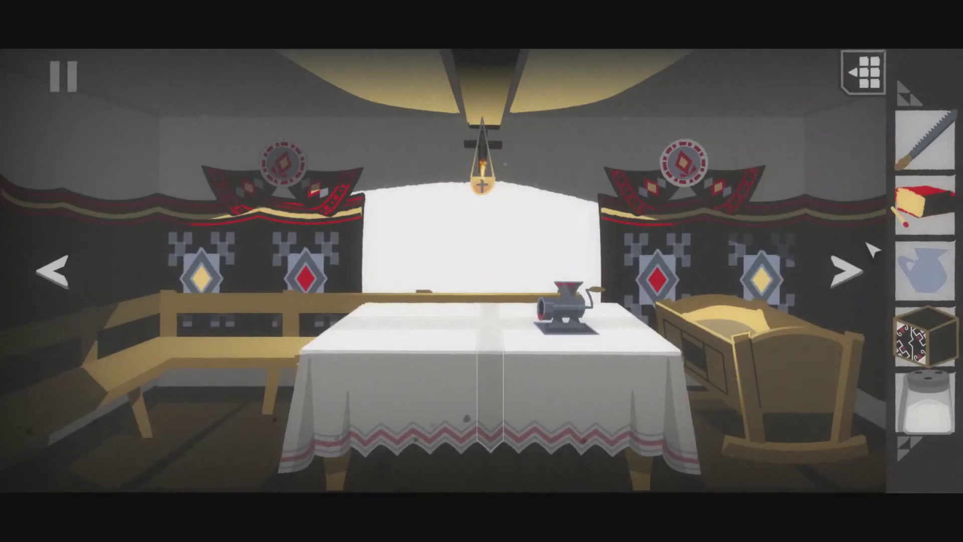
# Step: Feed the meat into the grinder and pick up the ground meat
pyautogui.click(863, 81)
pyautogui.click(924, 139)
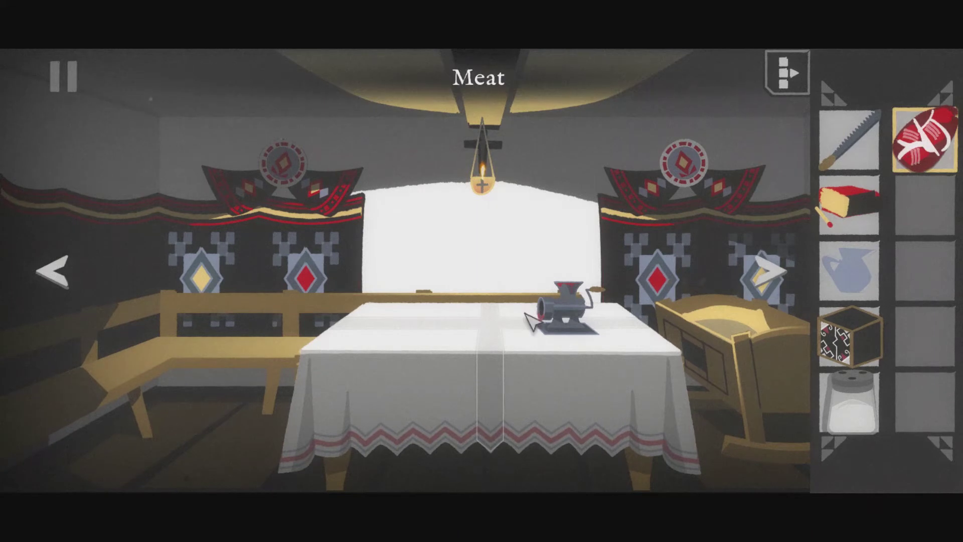
pyautogui.click(560, 312)
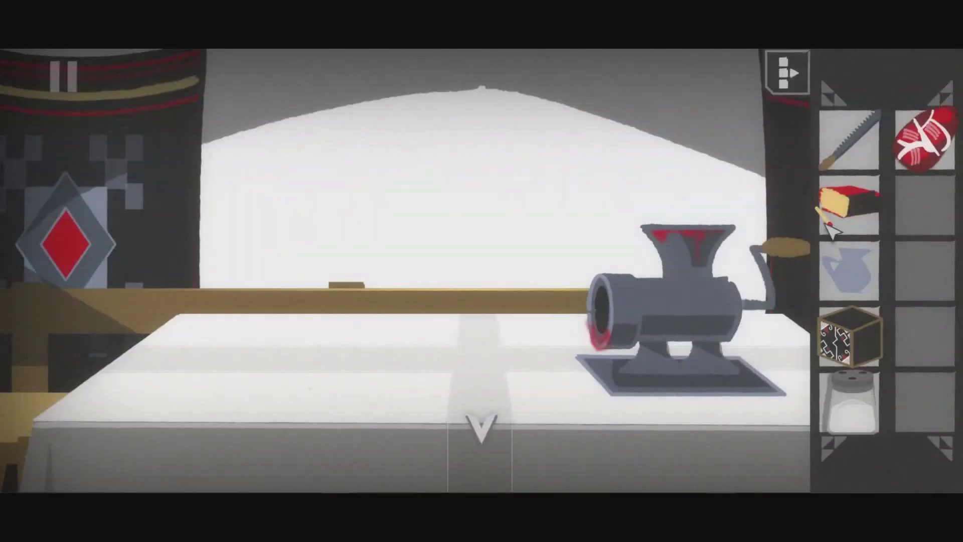
pyautogui.click(925, 140)
pyautogui.click(649, 305)
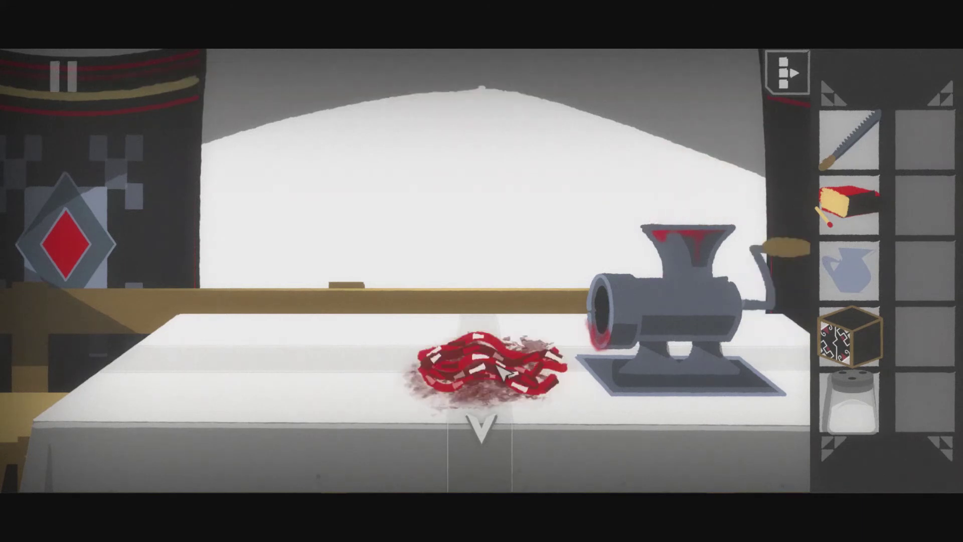
pyautogui.click(503, 371)
pyautogui.click(494, 440)
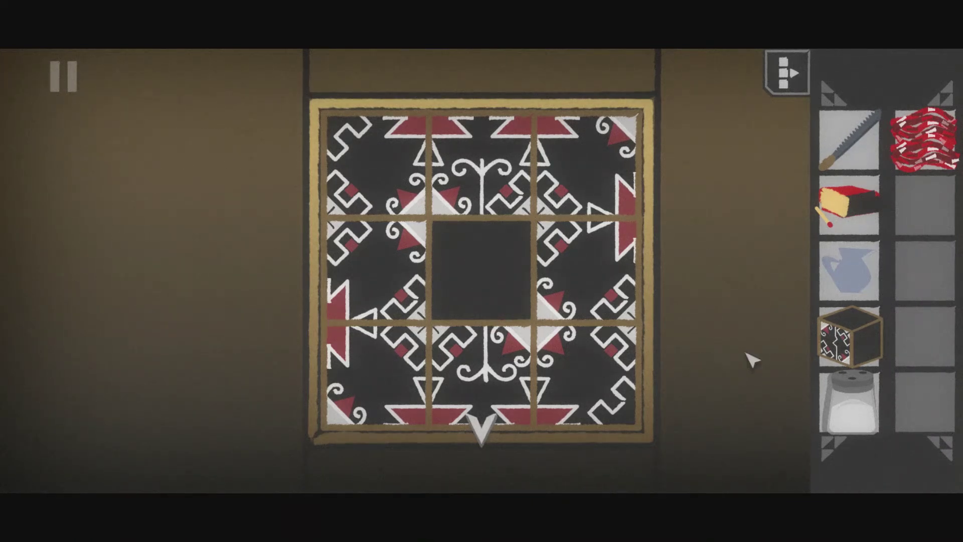
# Step: Fit the puzzle piece into the lattice's empty centre and turn the top-left and top-right tiles
pyautogui.click(848, 337)
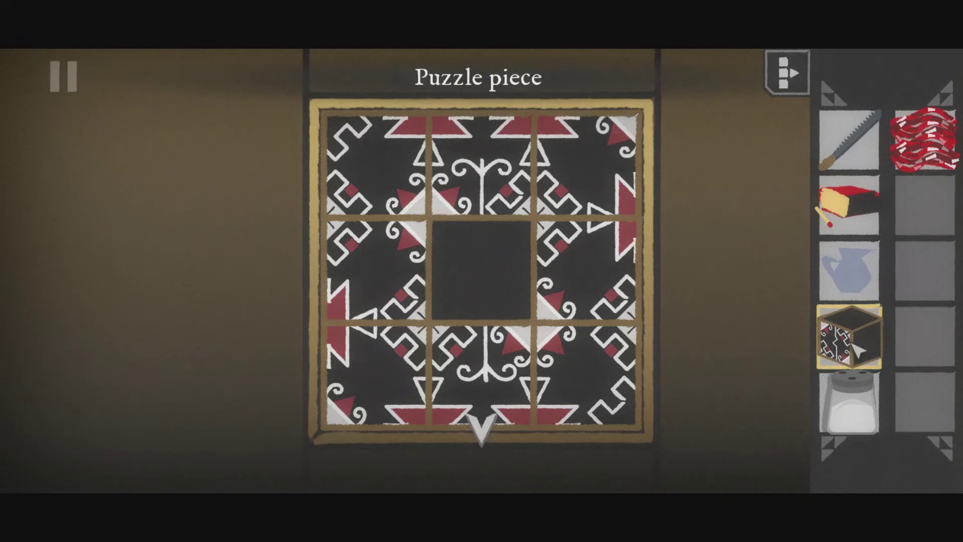
pyautogui.click(476, 286)
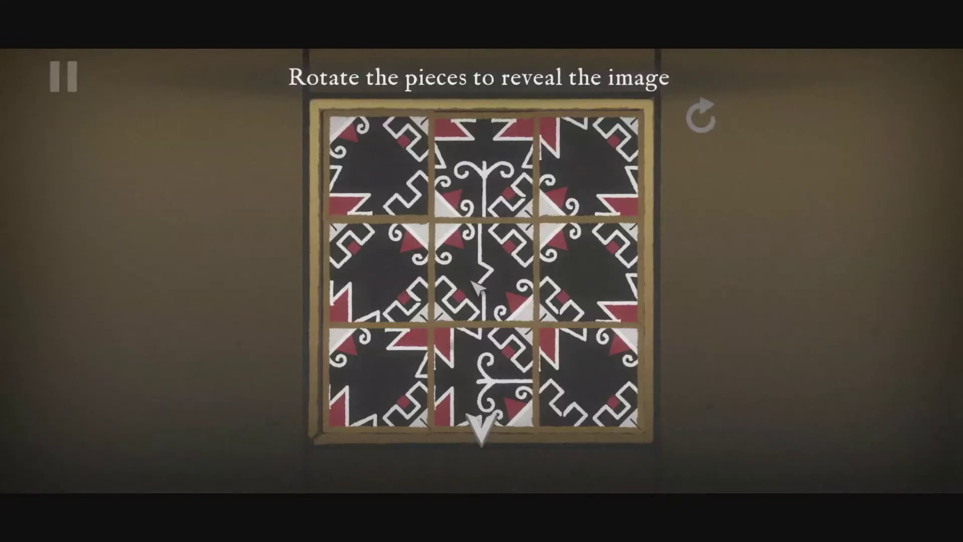
pyautogui.click(401, 195)
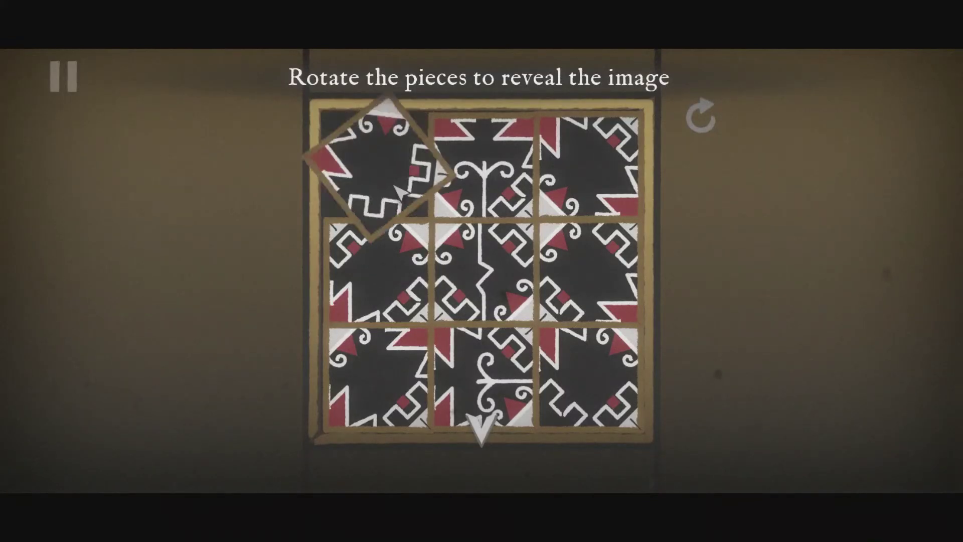
pyautogui.click(582, 192)
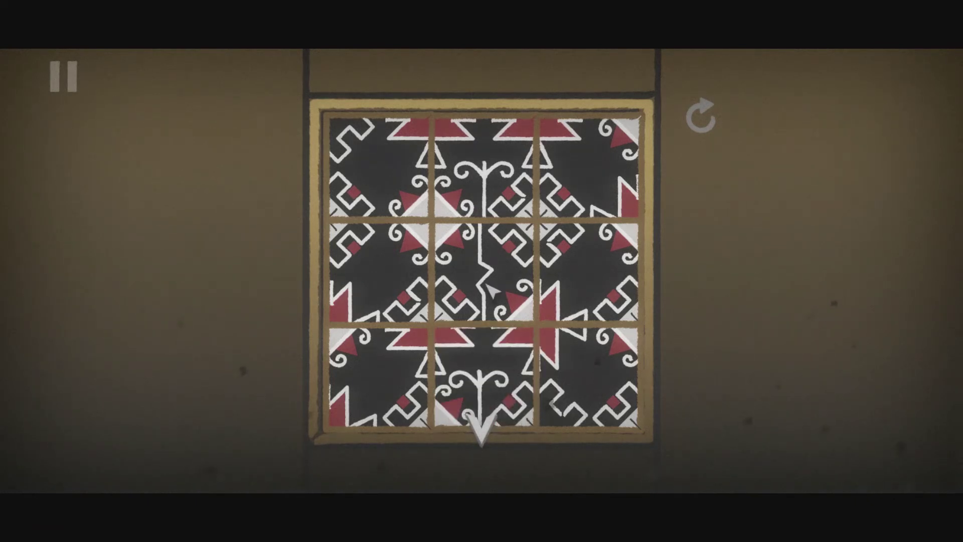
# Step: Rotate the centre, right and bottom tiles until the lattice pattern is complete
pyautogui.click(492, 289)
pyautogui.click(491, 289)
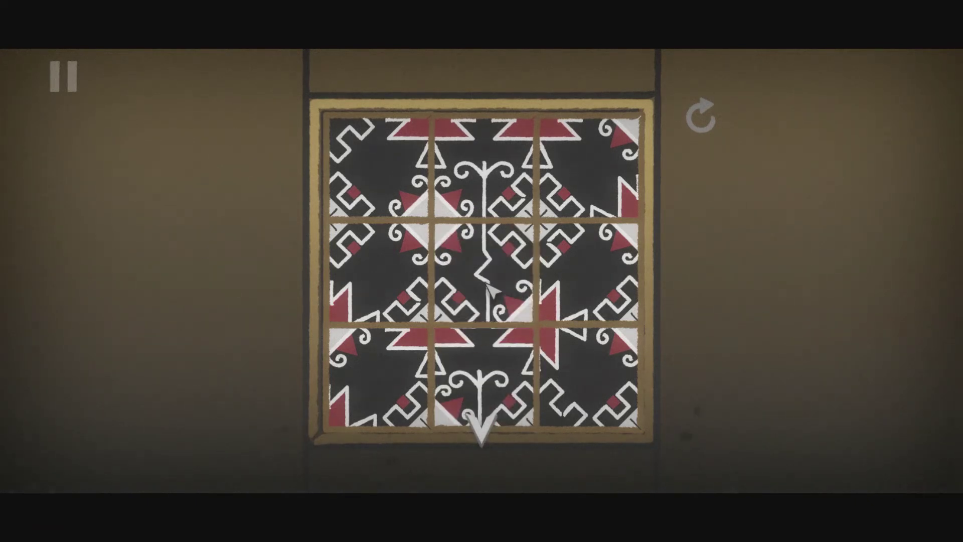
pyautogui.click(585, 375)
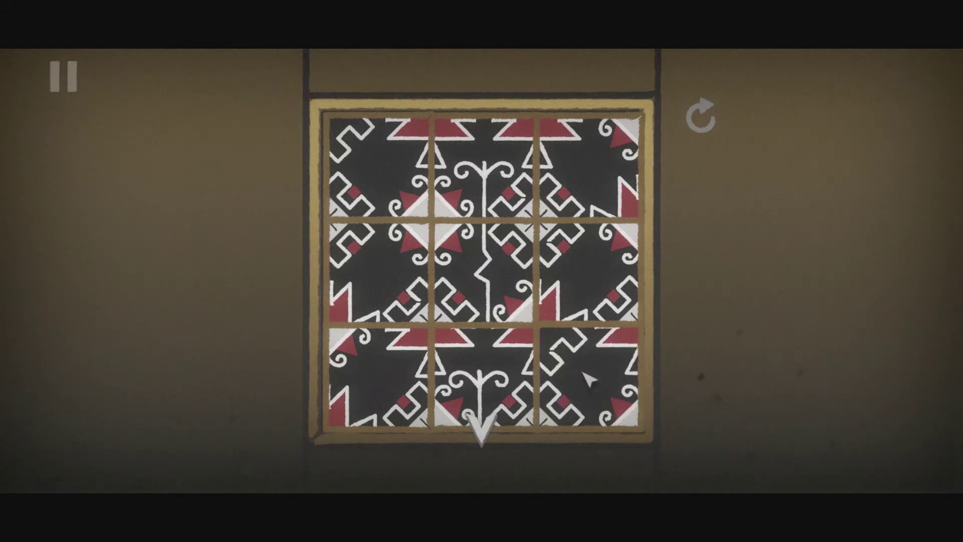
pyautogui.click(587, 379)
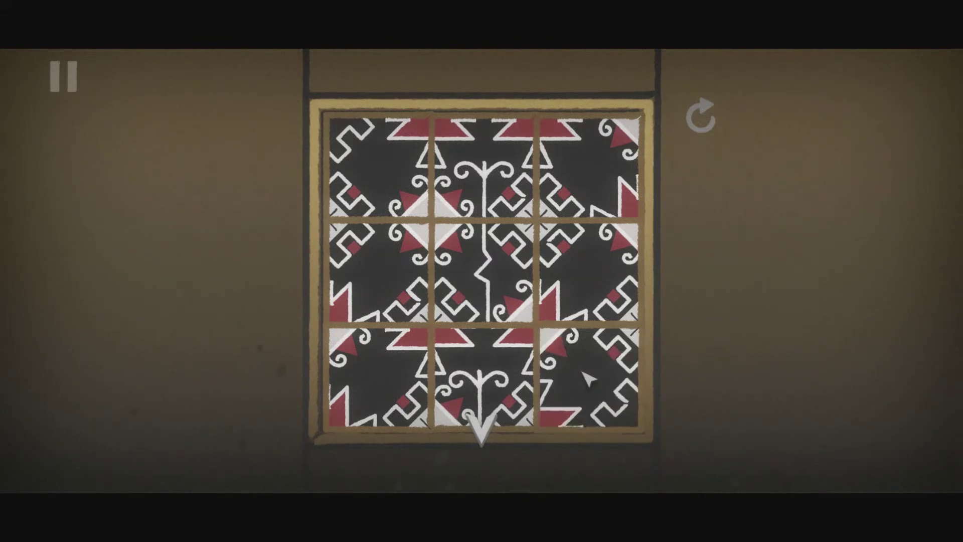
pyautogui.click(599, 287)
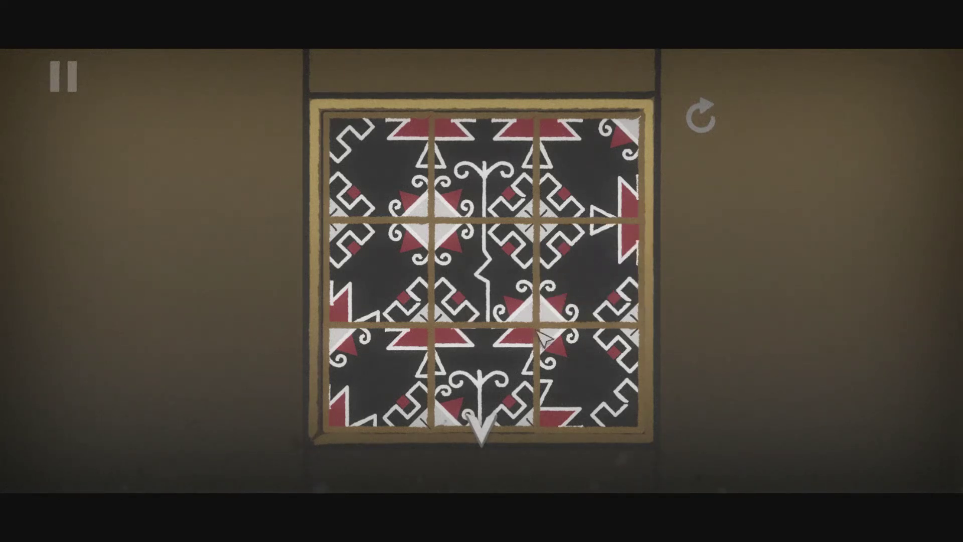
pyautogui.click(524, 378)
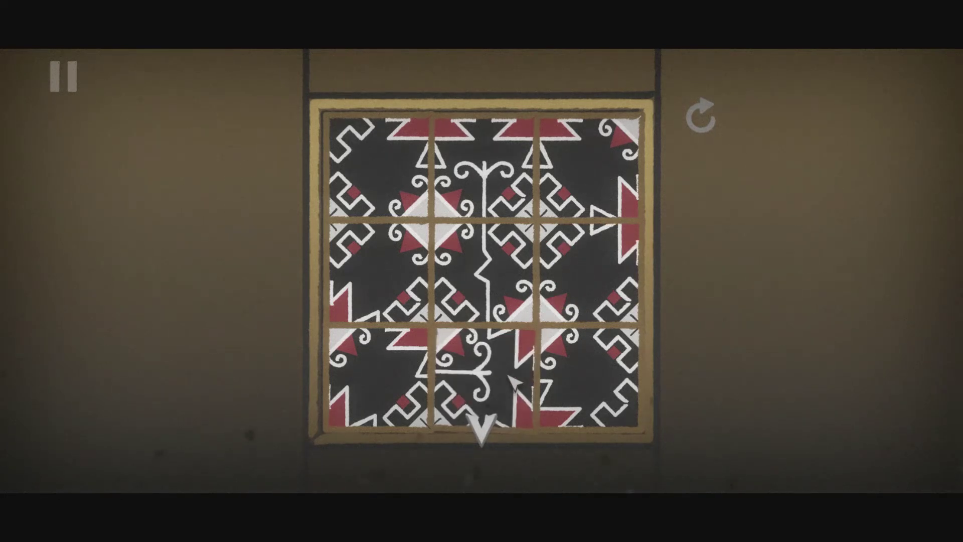
pyautogui.click(373, 384)
pyautogui.click(372, 384)
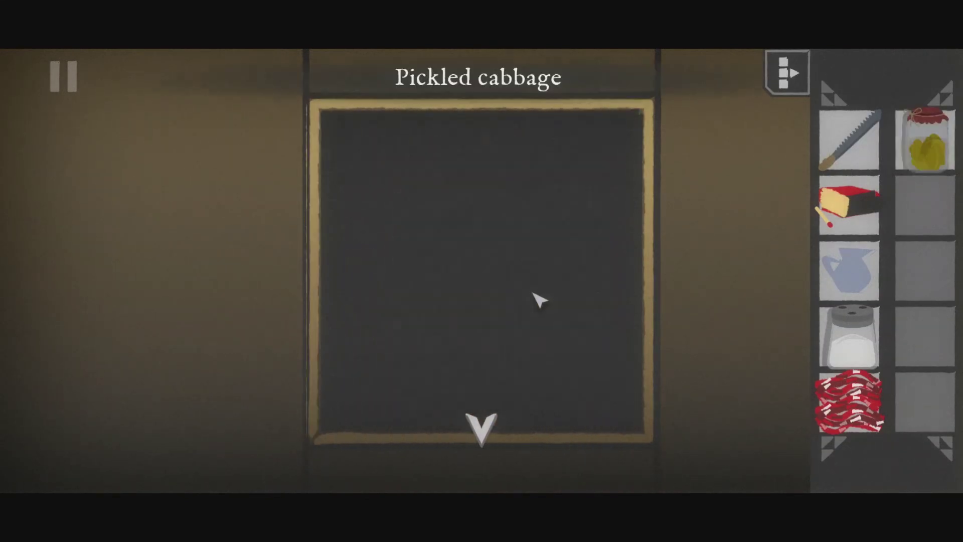
# Step: Return to the kitchen with the stove and pick up the onion
pyautogui.click(485, 425)
pyautogui.click(485, 425)
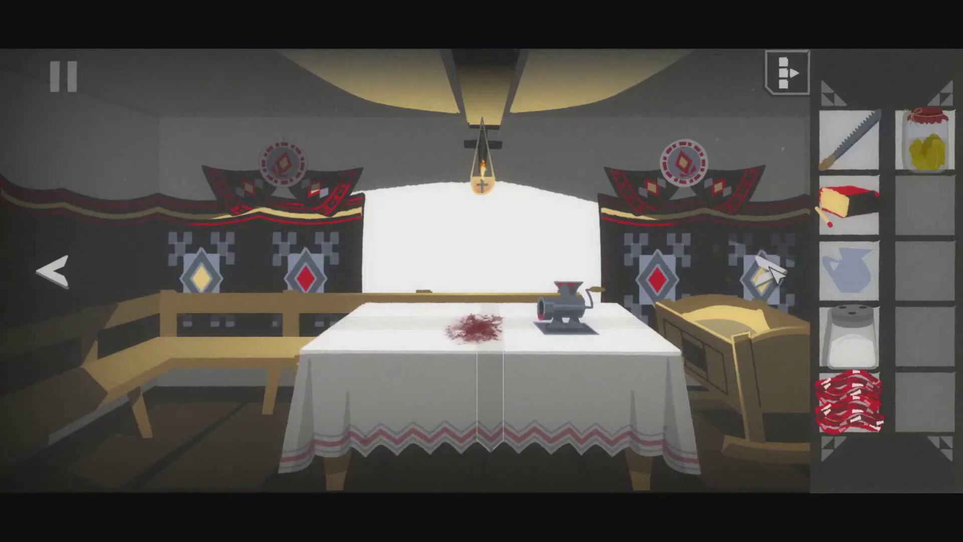
pyautogui.click(765, 269)
pyautogui.click(765, 269)
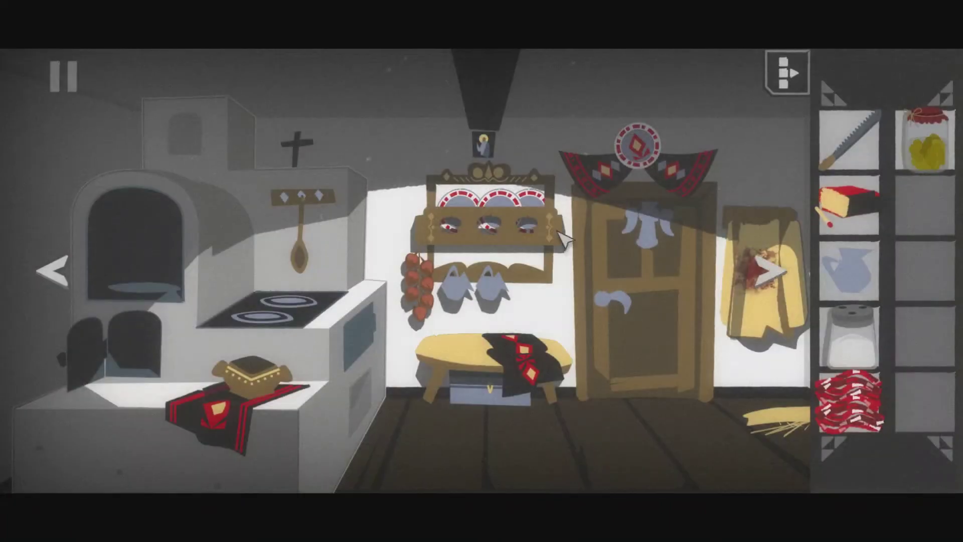
pyautogui.click(432, 314)
# Step: Tip the ground meat into the counter pot, with the onion and pickled cabbage jar beside it
pyautogui.click(283, 372)
pyautogui.click(842, 400)
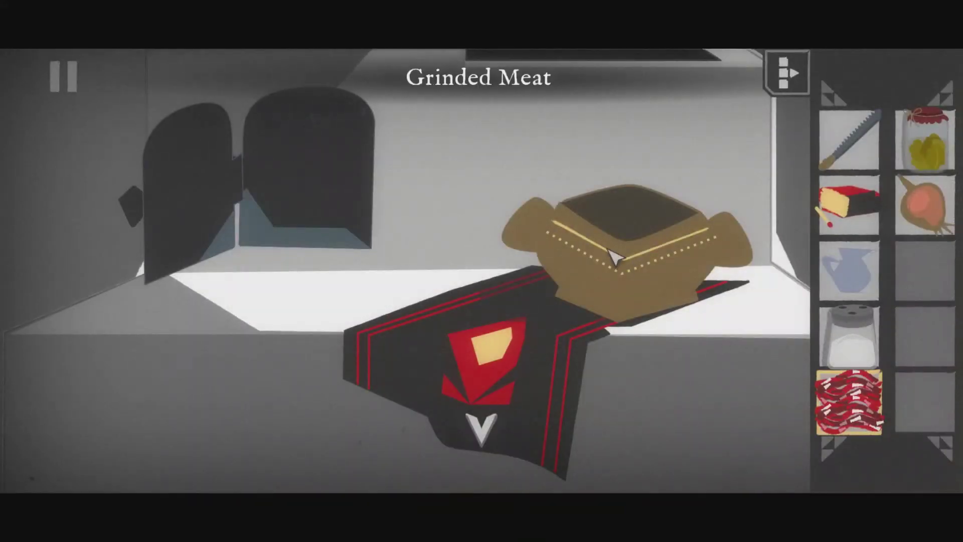
pyautogui.click(613, 256)
pyautogui.click(919, 153)
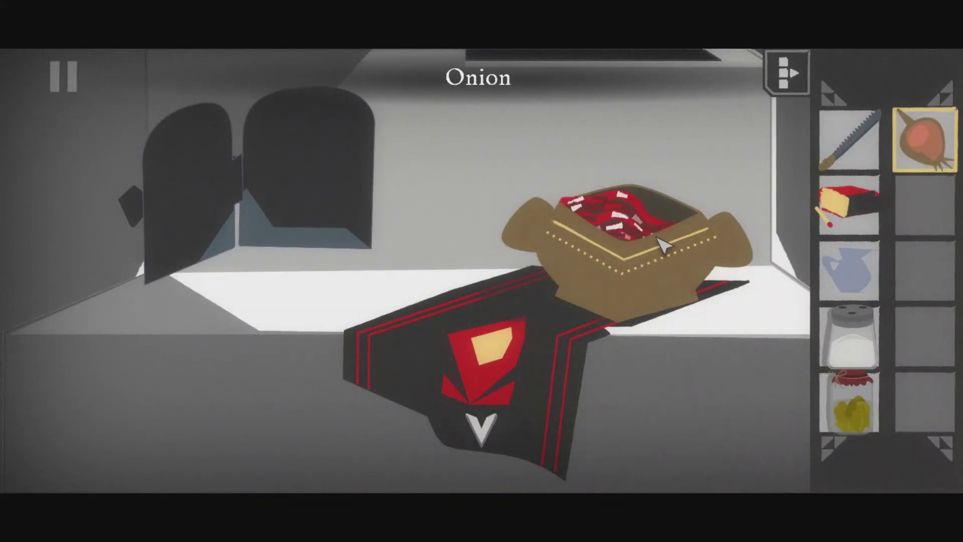
pyautogui.click(662, 244)
pyautogui.click(842, 398)
pyautogui.click(458, 253)
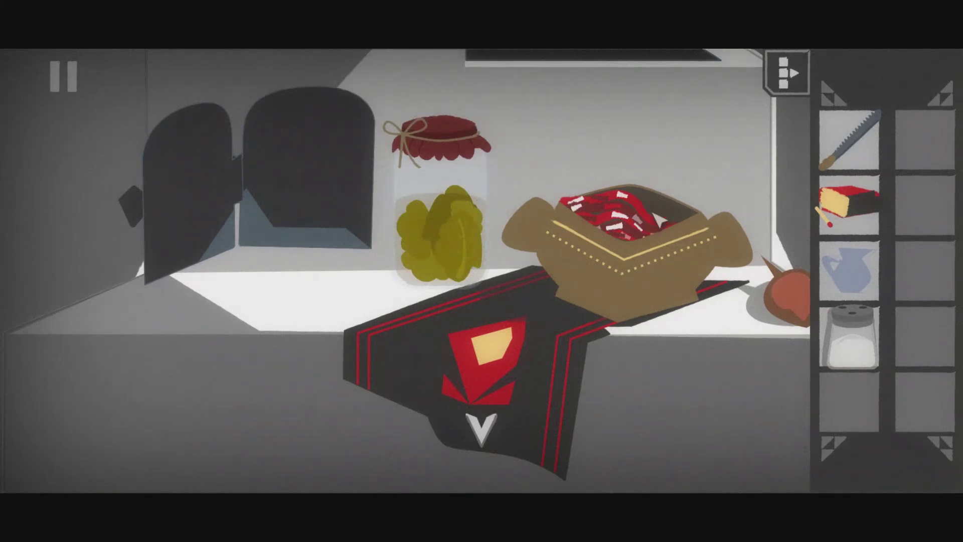
pyautogui.click(783, 81)
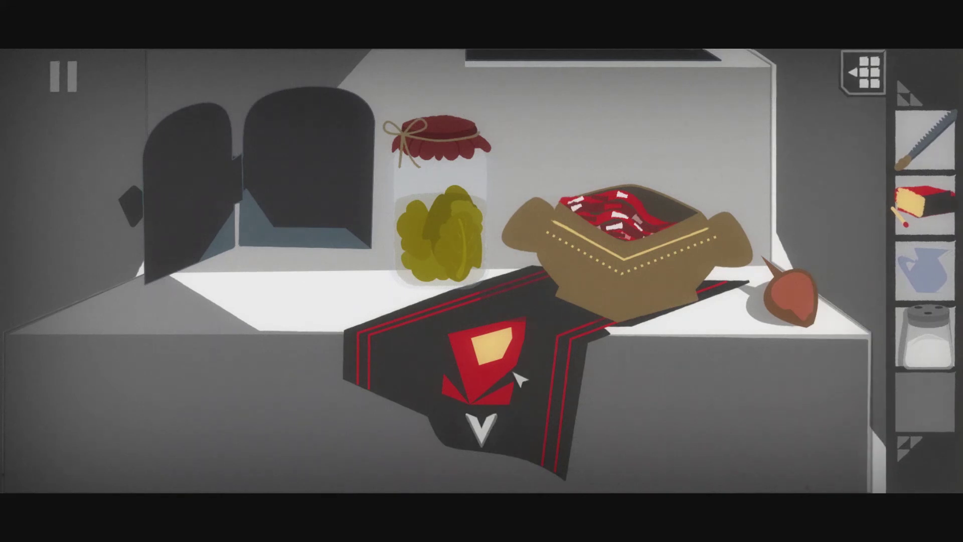
# Step: Open the stove firebox and light the firewood with the matches
pyautogui.click(482, 426)
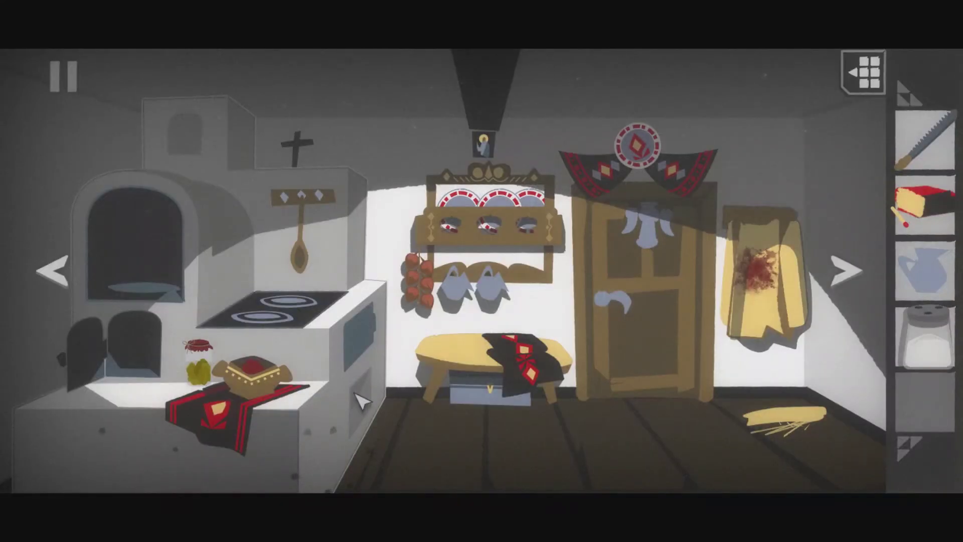
pyautogui.click(328, 260)
pyautogui.click(496, 376)
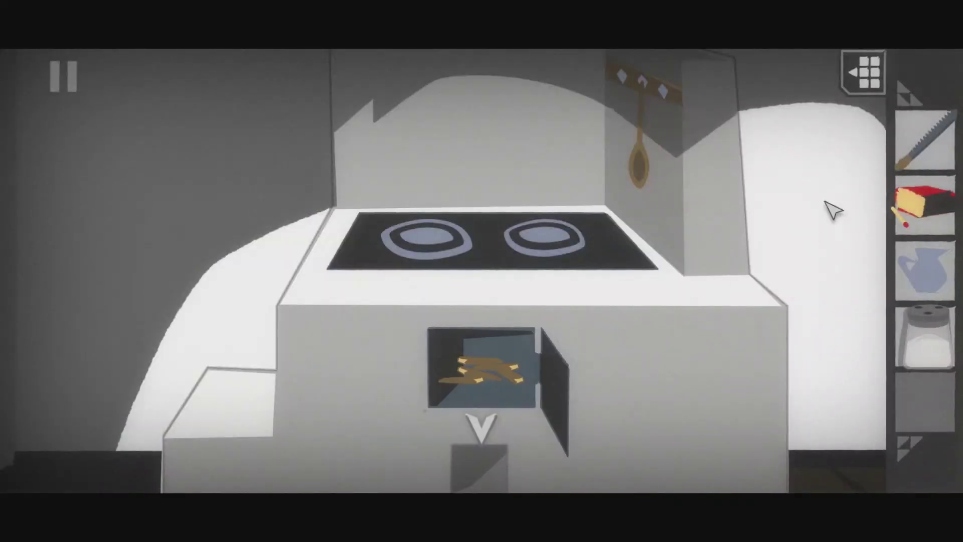
pyautogui.click(911, 200)
pyautogui.click(474, 423)
pyautogui.click(363, 335)
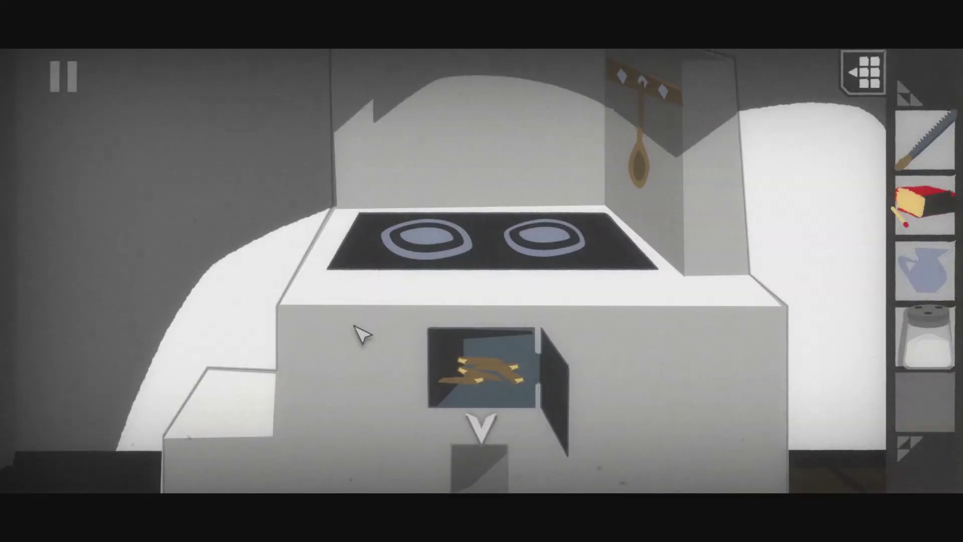
pyautogui.click(945, 209)
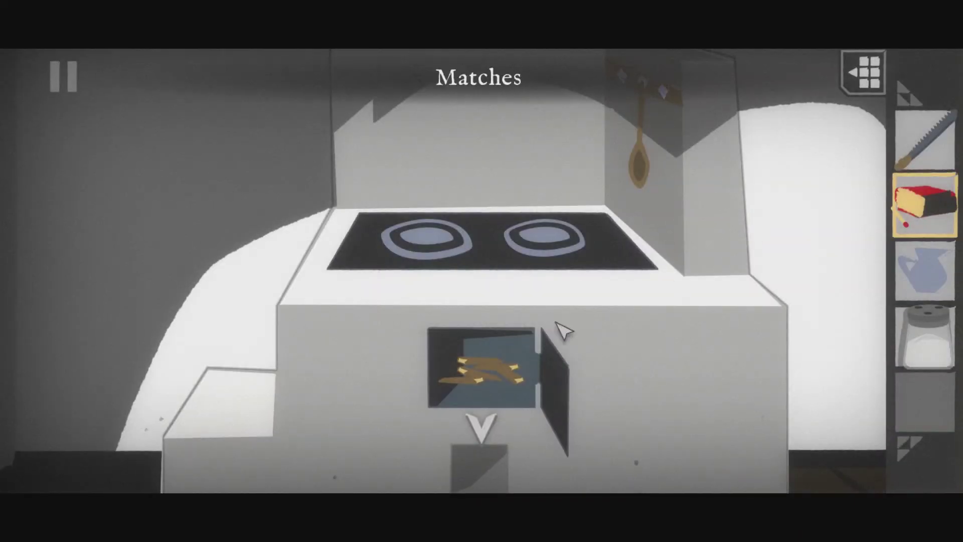
pyautogui.click(501, 346)
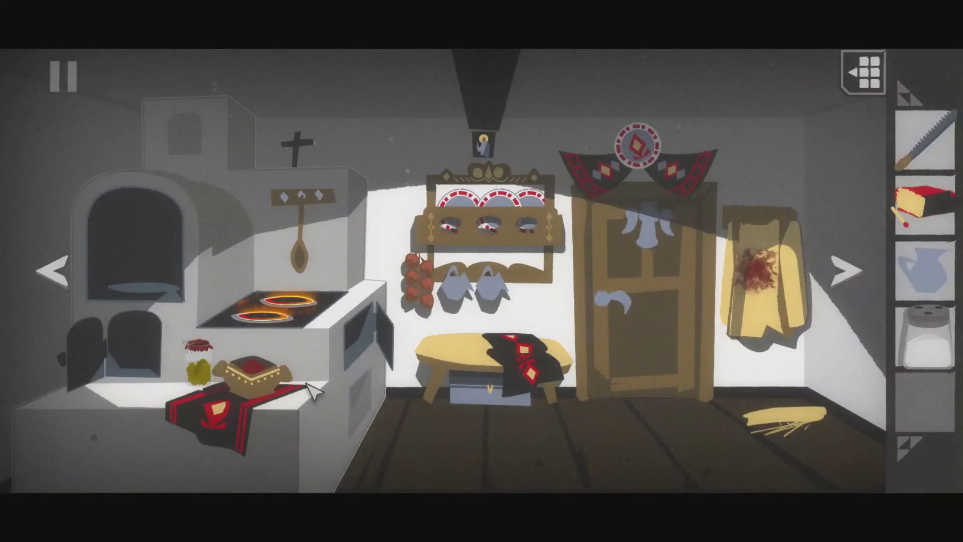
pyautogui.click(282, 387)
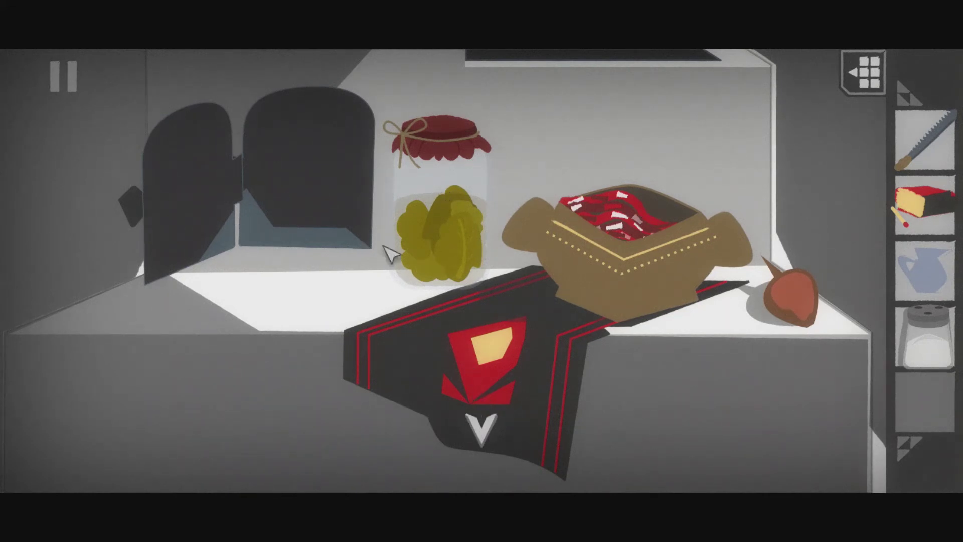
# Step: Close the counter oven doors, dismiss Settings with Escape, and return to the kitchen
pyautogui.click(327, 172)
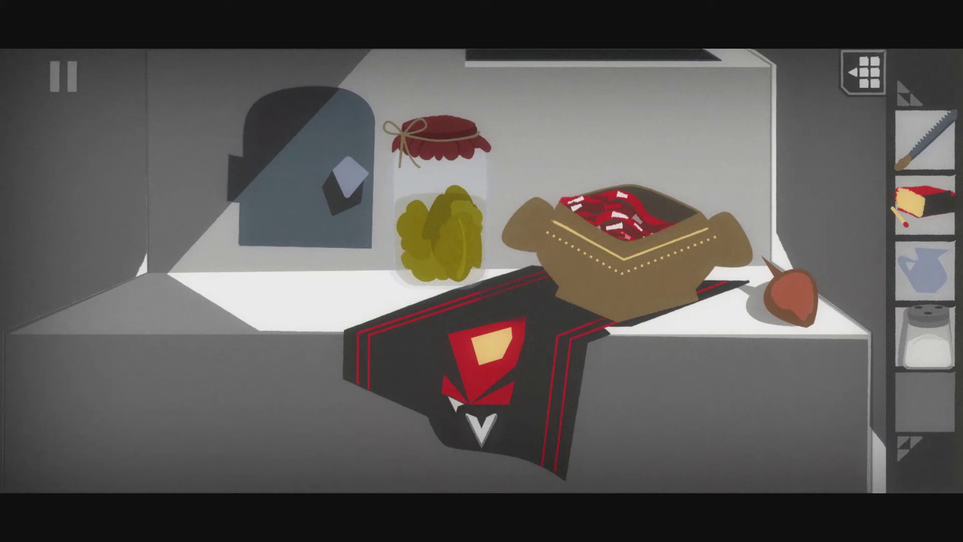
pyautogui.click(482, 429)
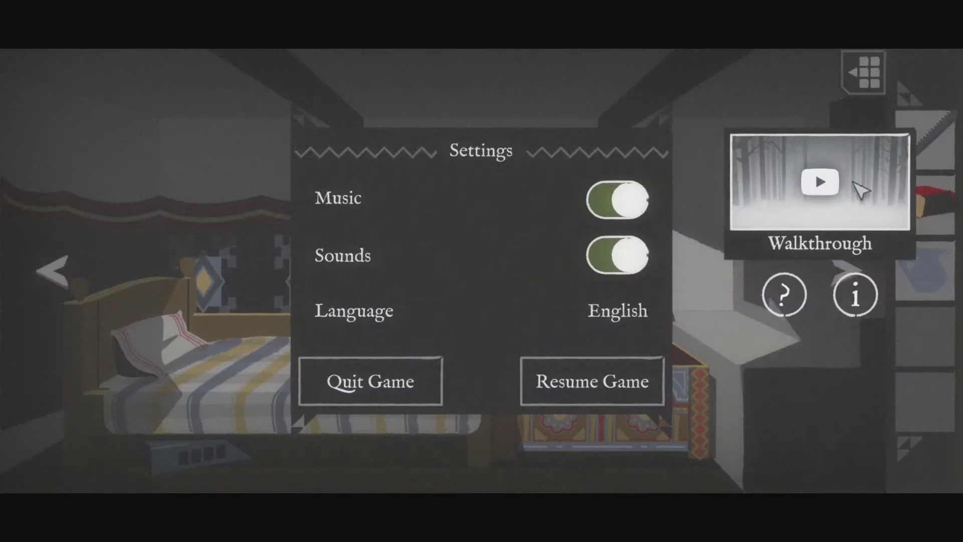
pyautogui.press('Escape')
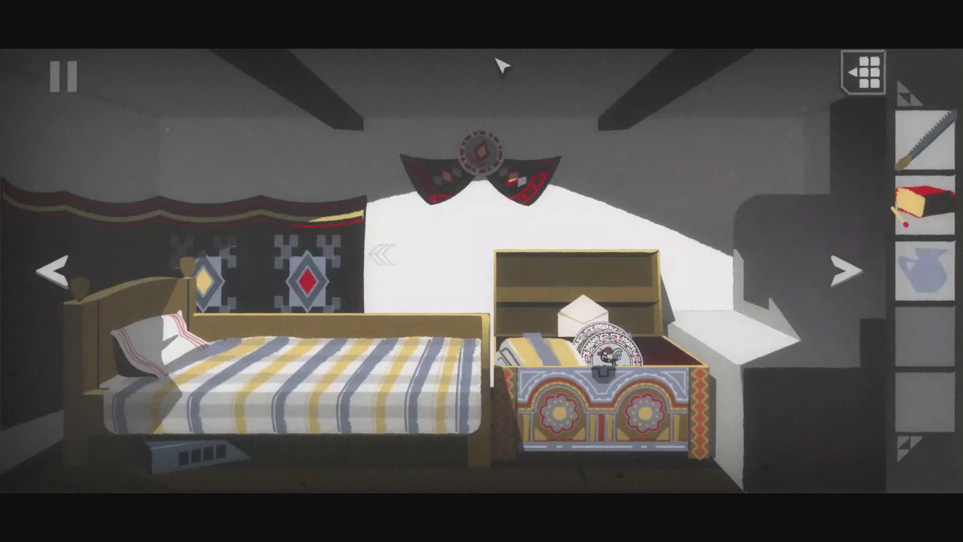
pyautogui.click(846, 270)
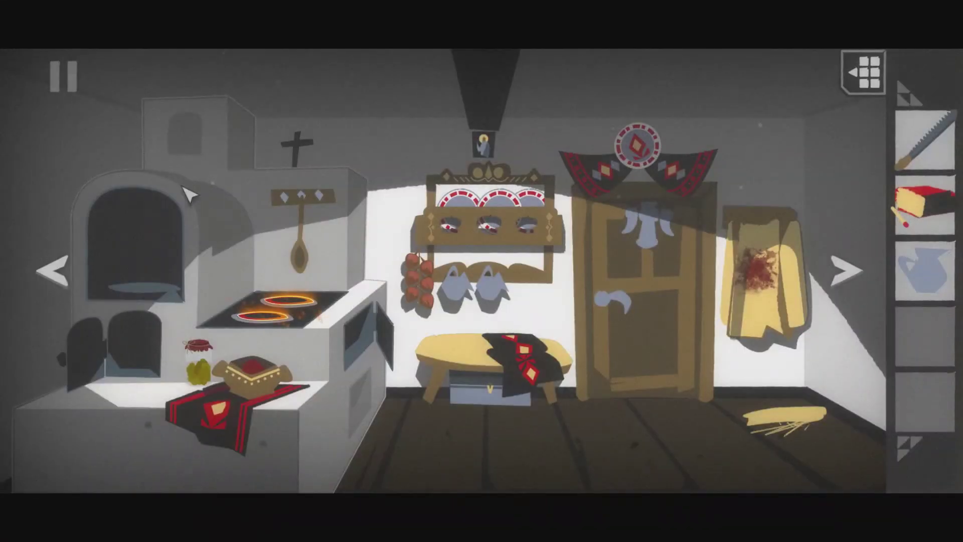
# Step: Take the garlic bulb from the upper oven niche and add it to the pot
pyautogui.click(146, 263)
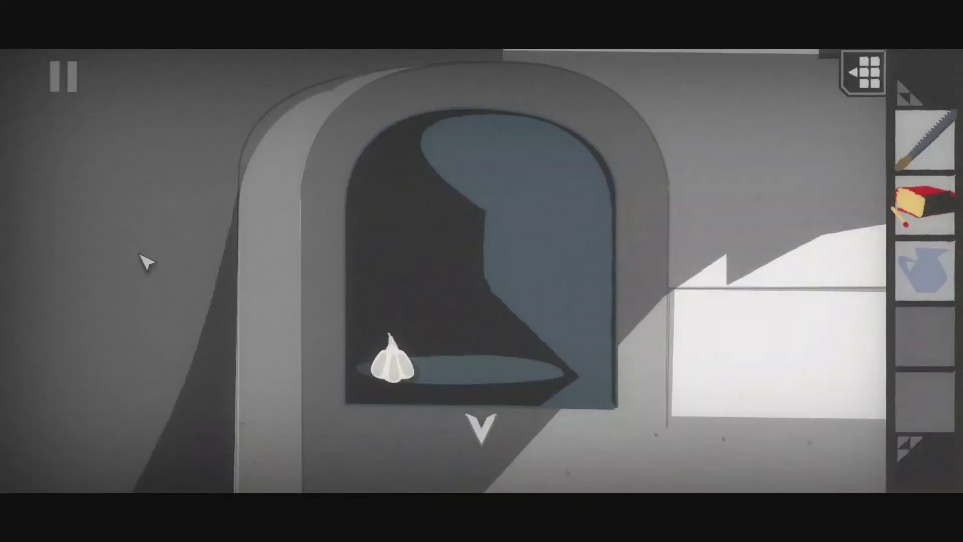
pyautogui.click(398, 362)
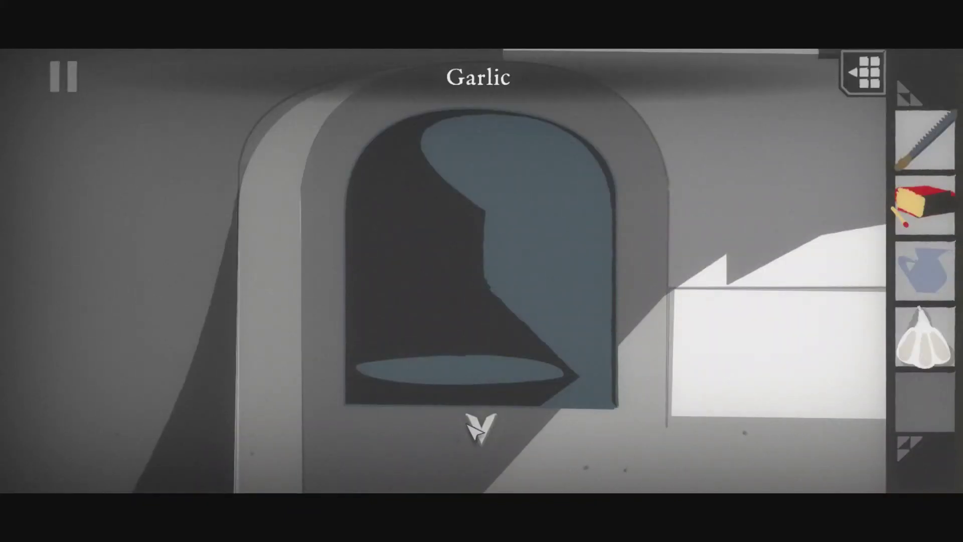
pyautogui.click(480, 429)
pyautogui.click(926, 346)
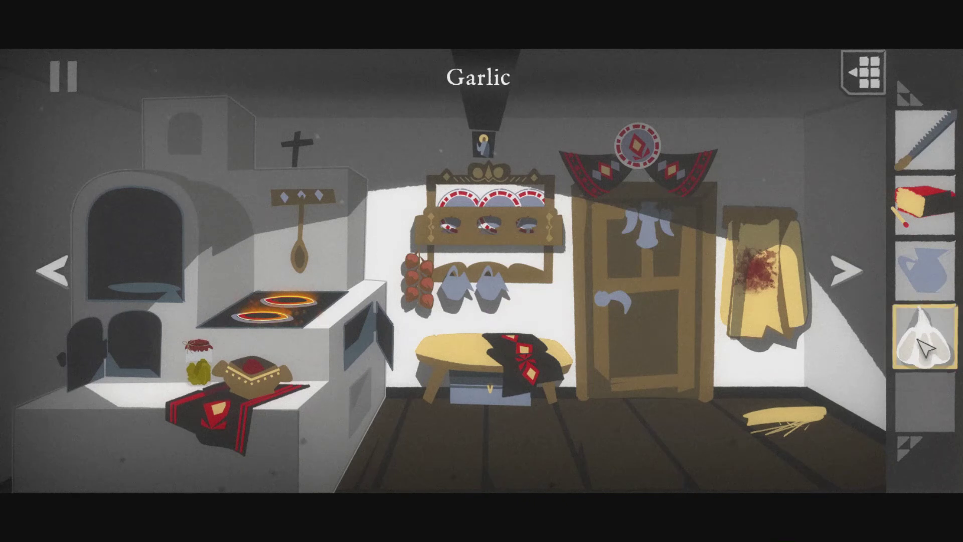
pyautogui.click(207, 361)
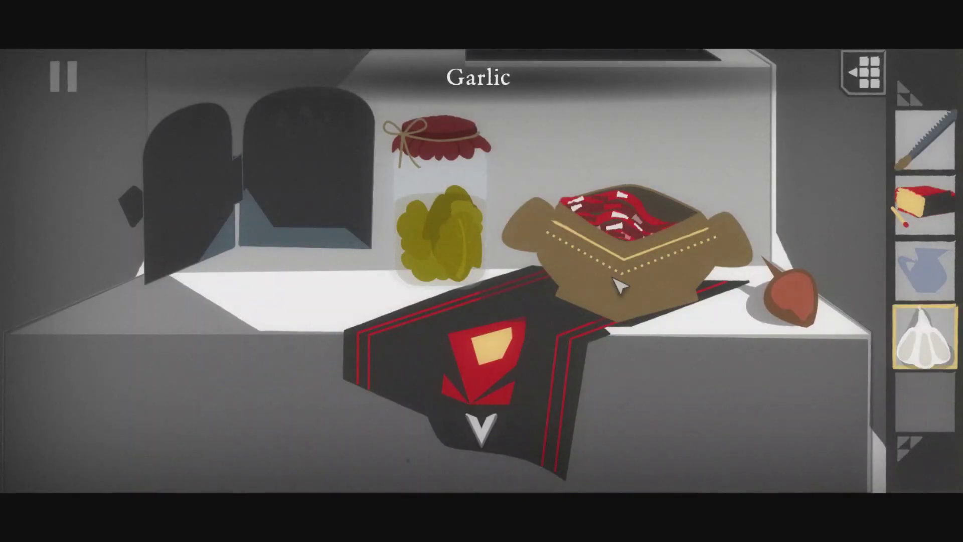
pyautogui.click(580, 285)
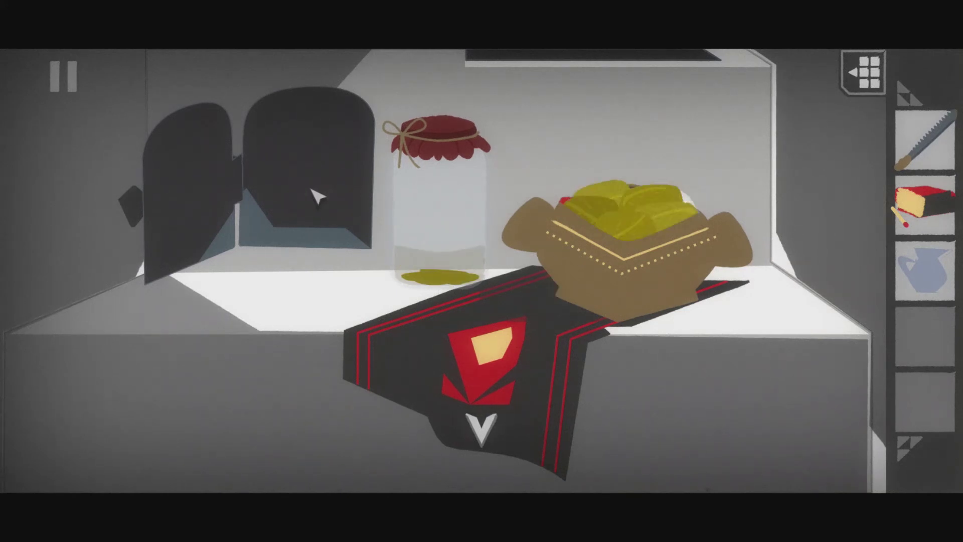
# Step: Cook the raw cabbage rolls on the left burner and carry them to the window room
pyautogui.click(607, 237)
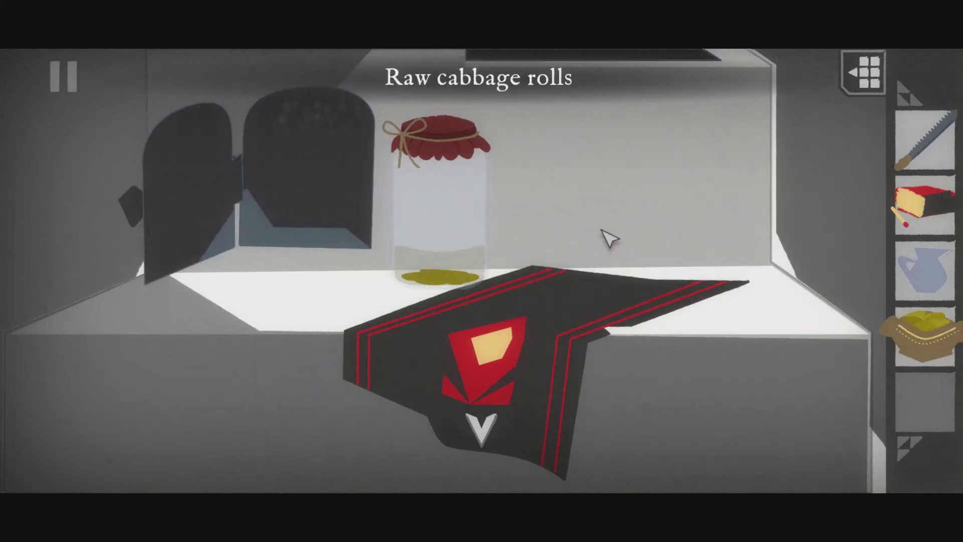
pyautogui.click(935, 347)
pyautogui.click(301, 181)
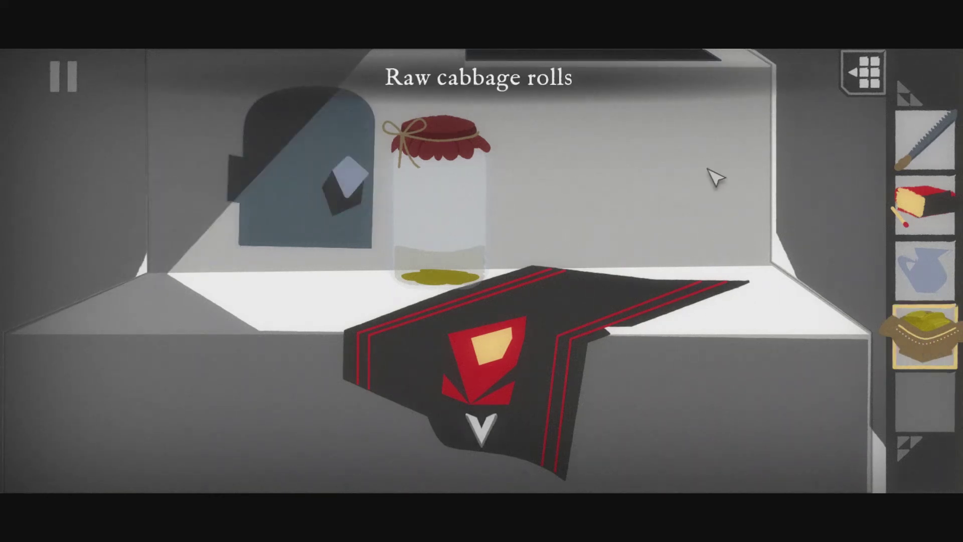
pyautogui.click(481, 442)
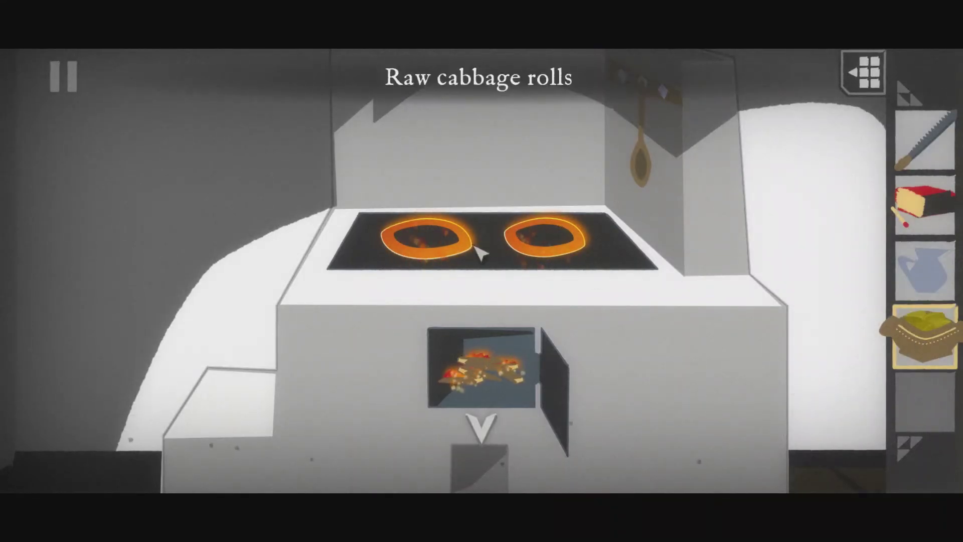
pyautogui.click(430, 242)
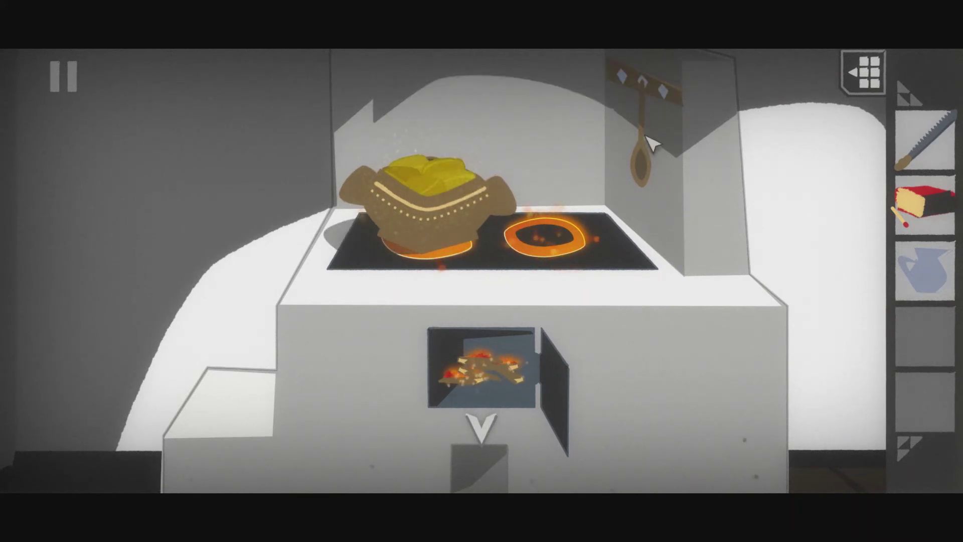
pyautogui.click(481, 190)
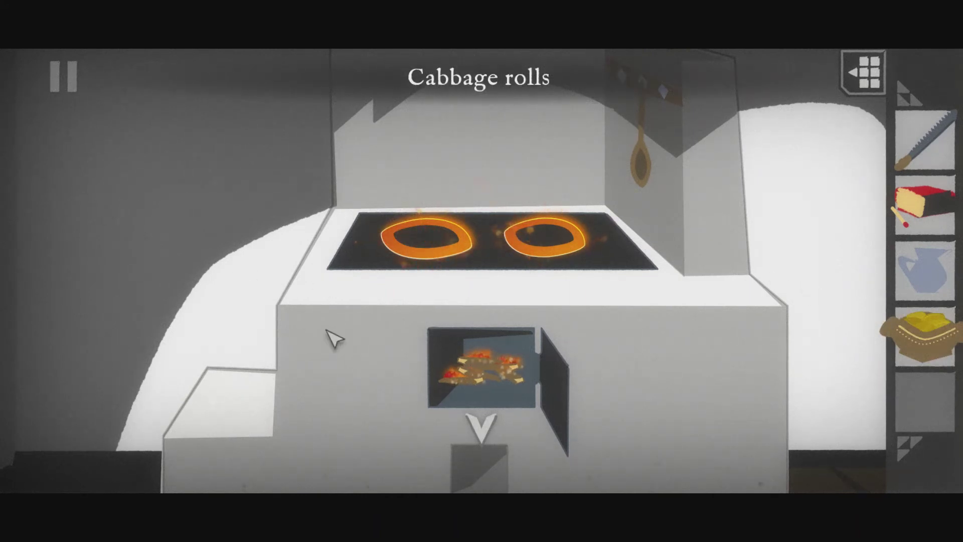
pyautogui.click(478, 422)
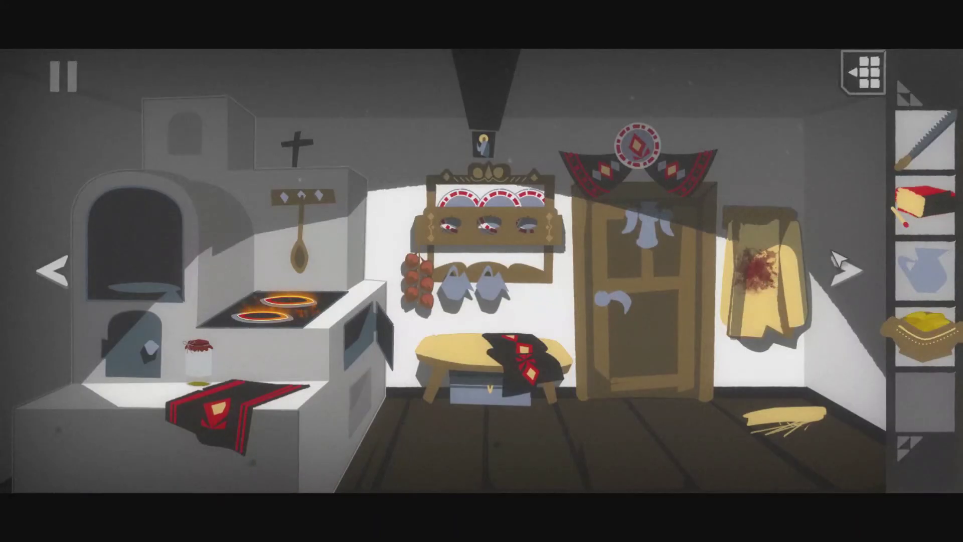
pyautogui.click(840, 265)
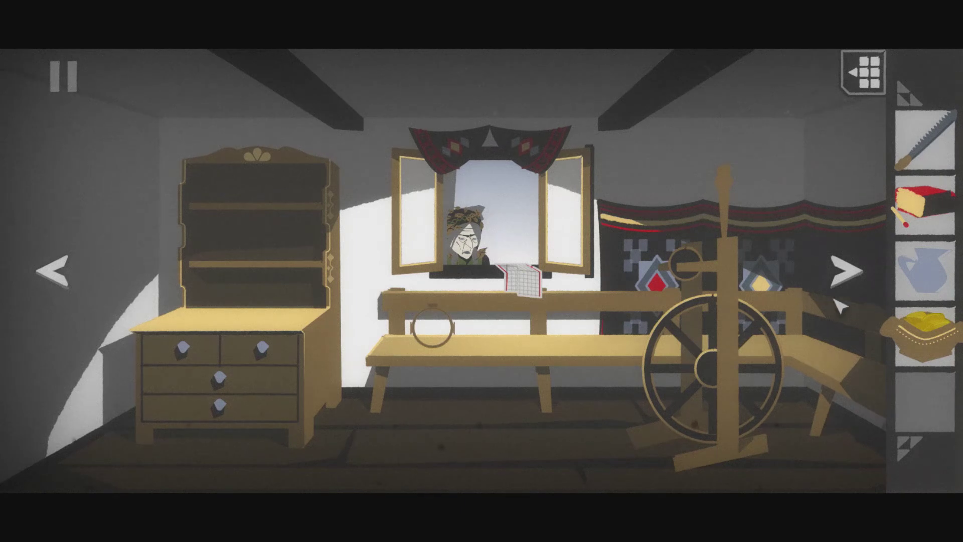
# Step: Give the cabbage rolls to the old woman and collect the needle and thread from the sill
pyautogui.click(494, 228)
pyautogui.click(917, 335)
pyautogui.click(480, 318)
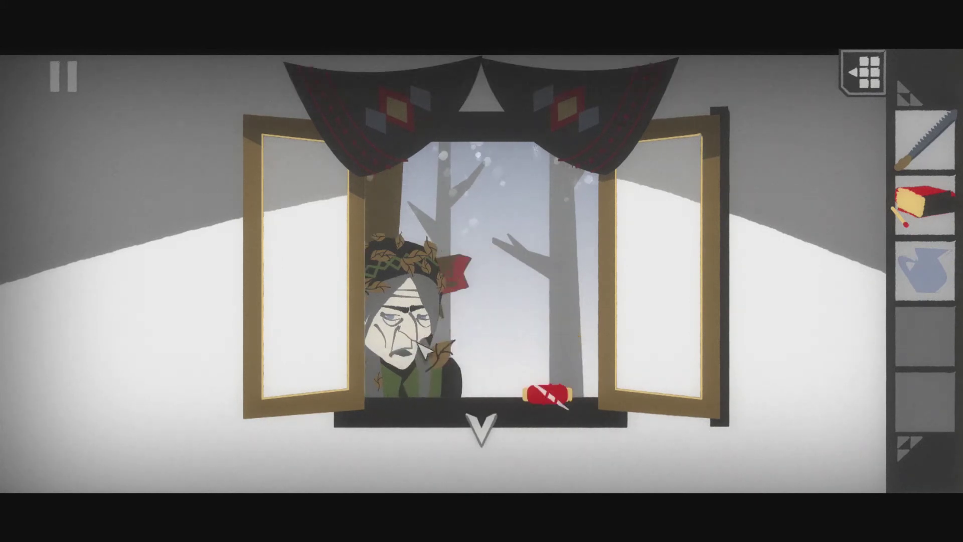
pyautogui.click(548, 396)
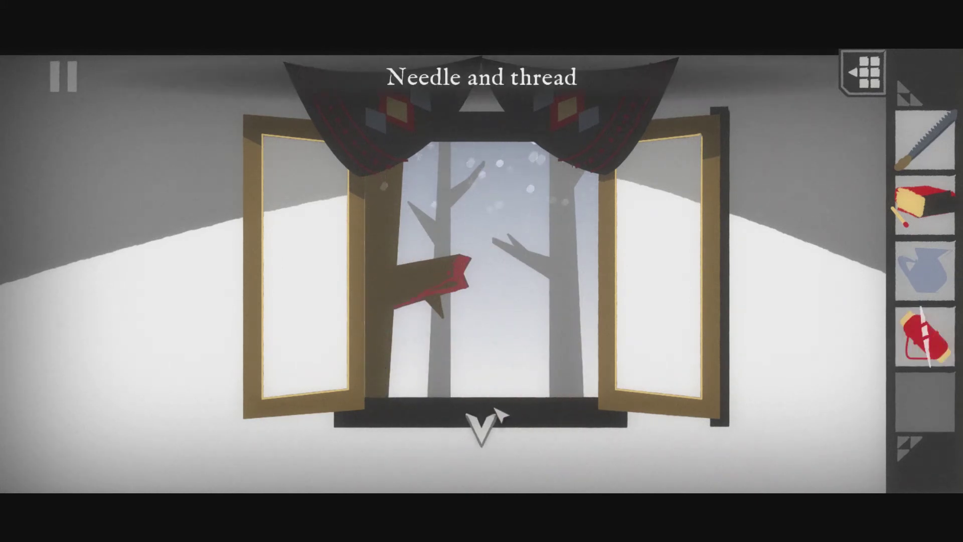
pyautogui.click(492, 421)
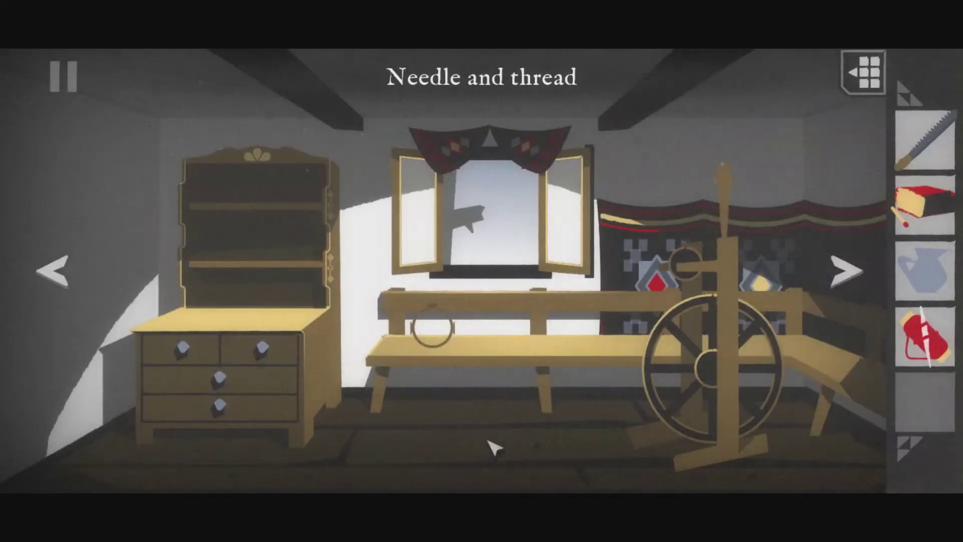
# Step: Sew the red pattern on the bench's embroidery hoop with the needle and thread, then take the blouse
pyautogui.click(430, 334)
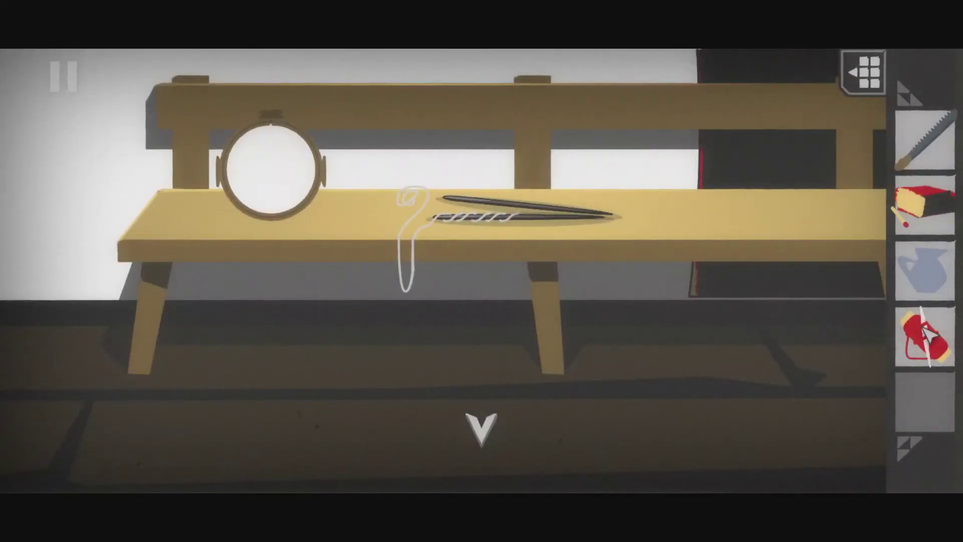
pyautogui.click(233, 162)
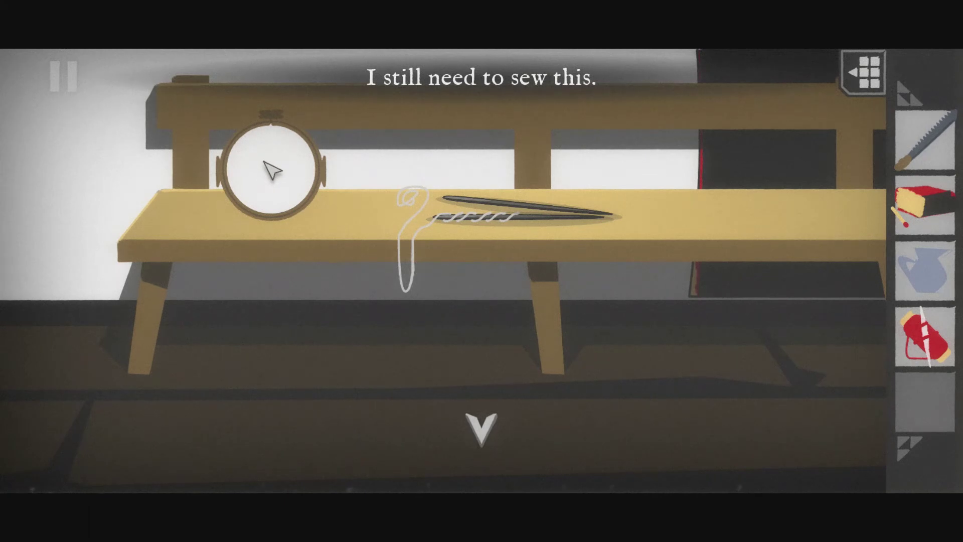
pyautogui.click(924, 335)
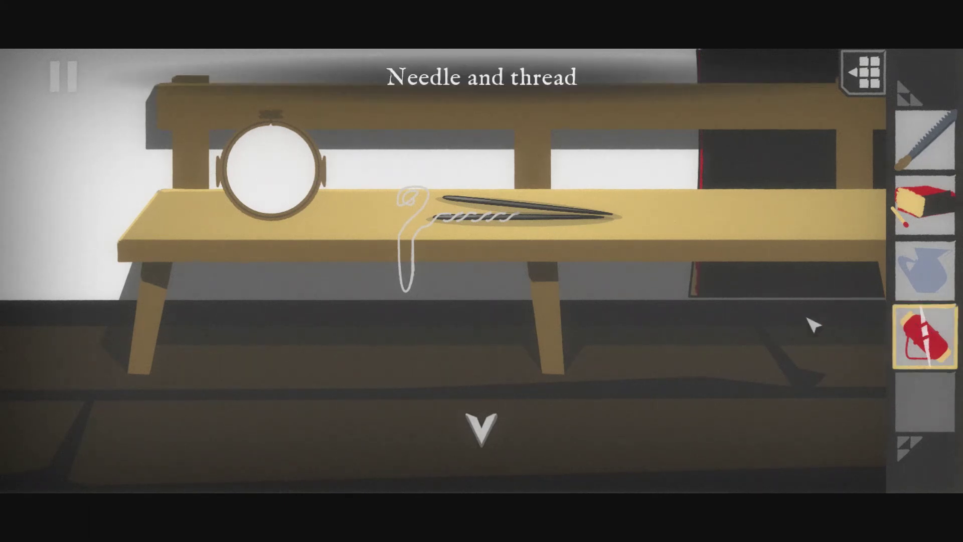
pyautogui.click(252, 154)
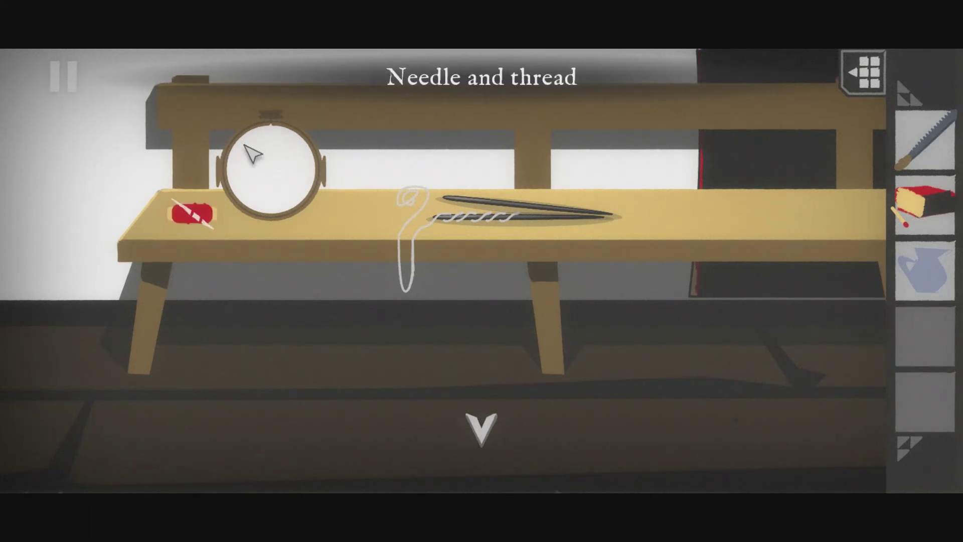
pyautogui.click(253, 172)
pyautogui.click(181, 216)
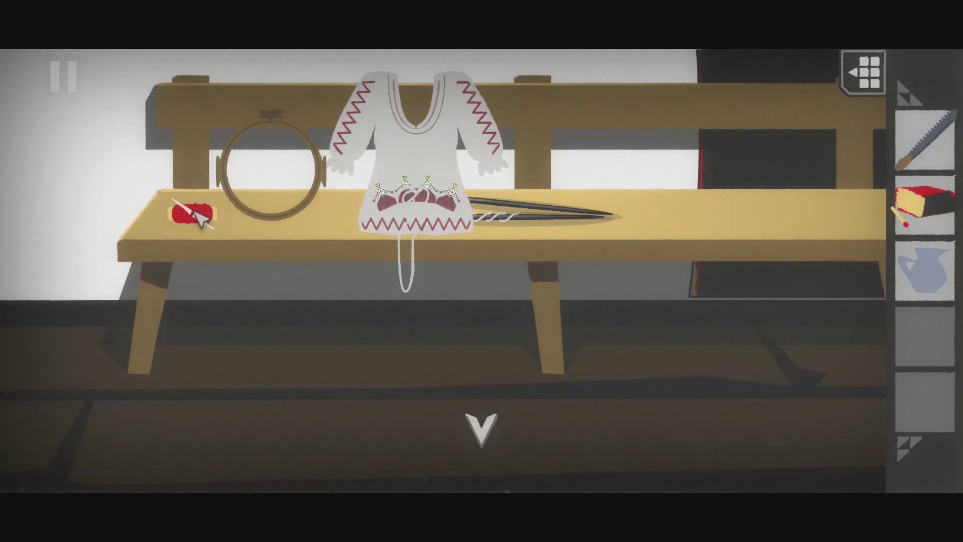
pyautogui.click(423, 168)
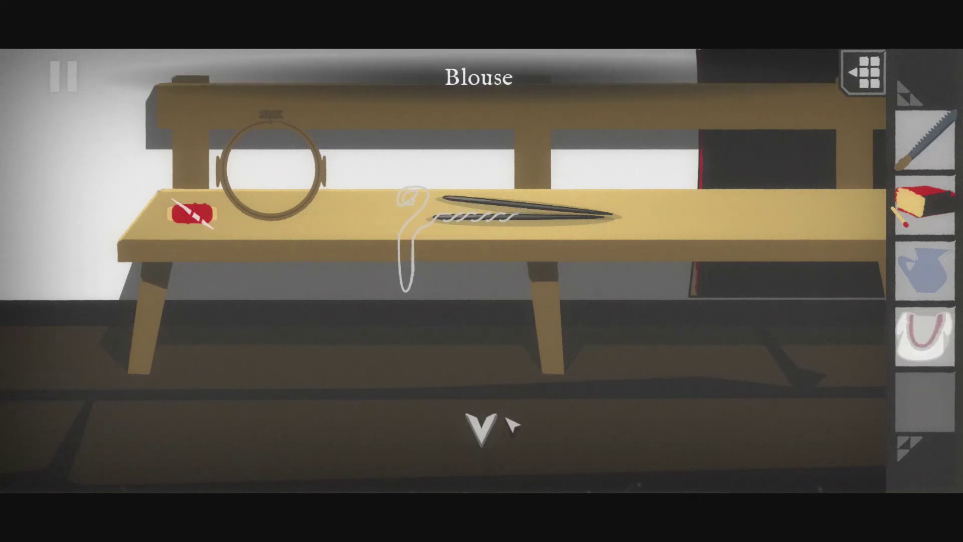
pyautogui.click(499, 433)
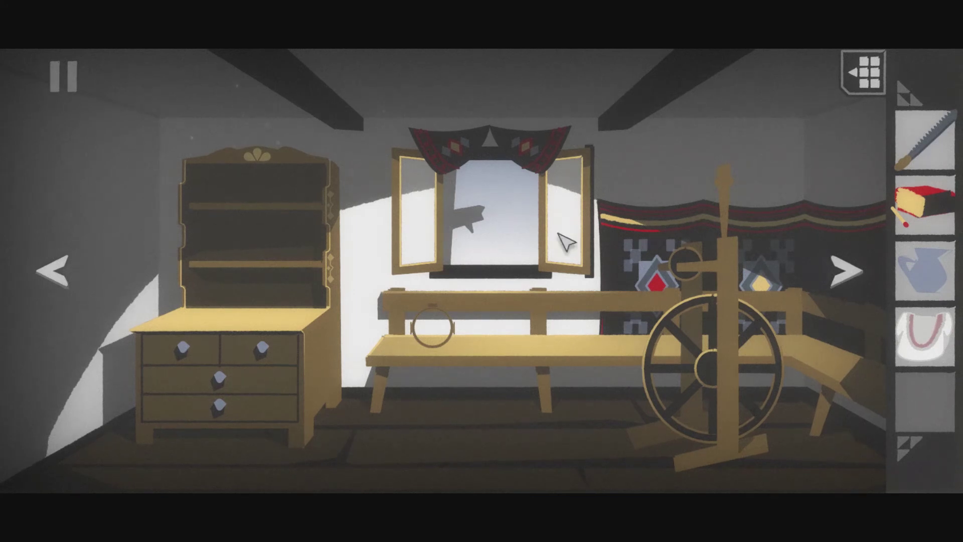
# Step: Close the window shutters and place the blouse inside the painted dowry chest
pyautogui.click(531, 237)
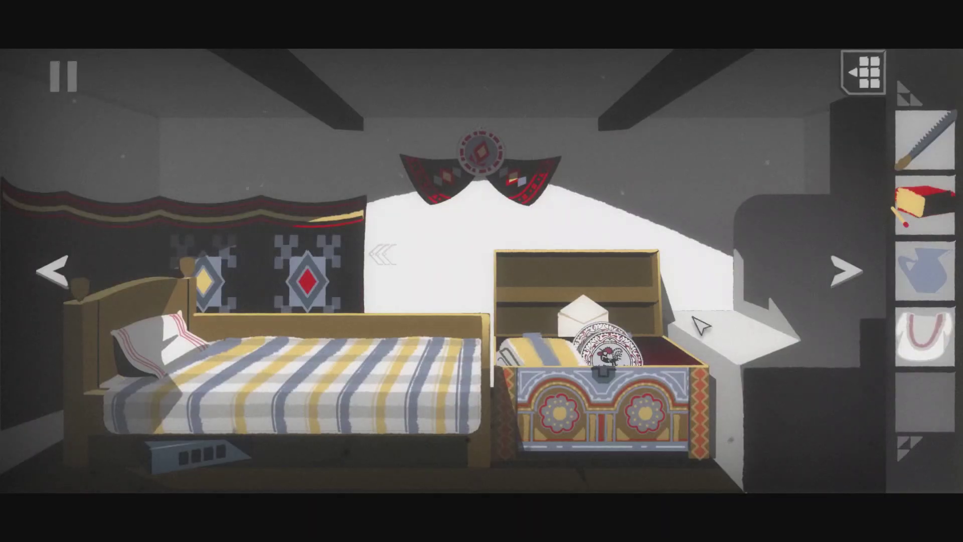
pyautogui.click(645, 387)
pyautogui.click(926, 337)
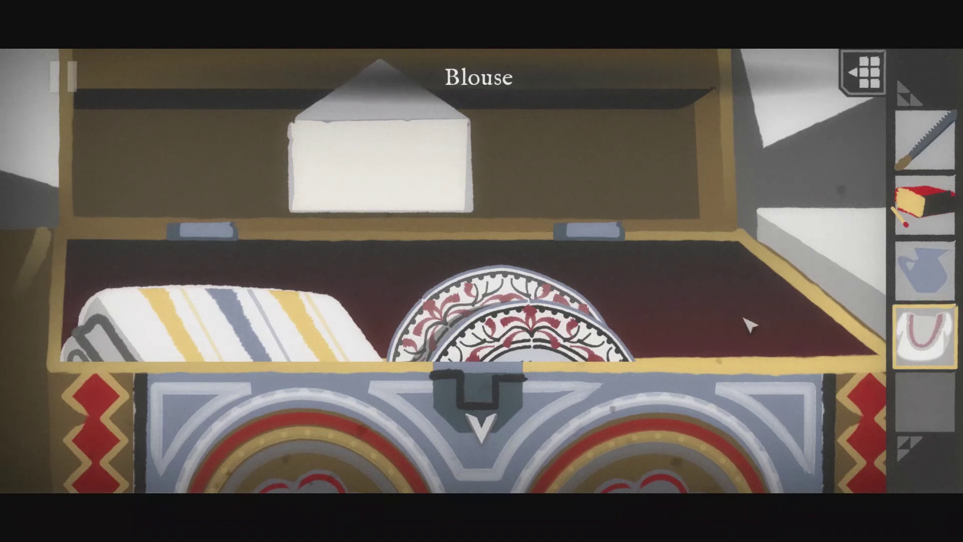
pyautogui.click(660, 301)
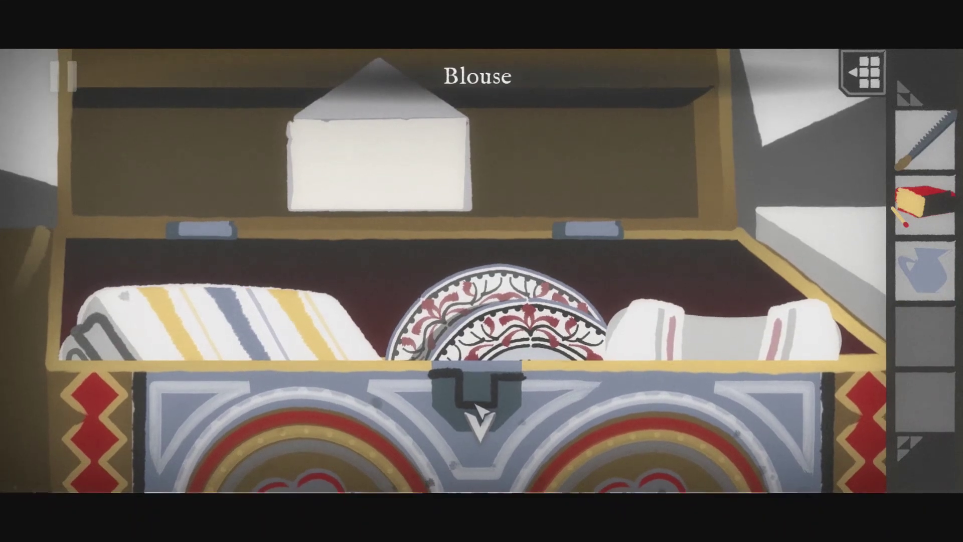
pyautogui.click(481, 428)
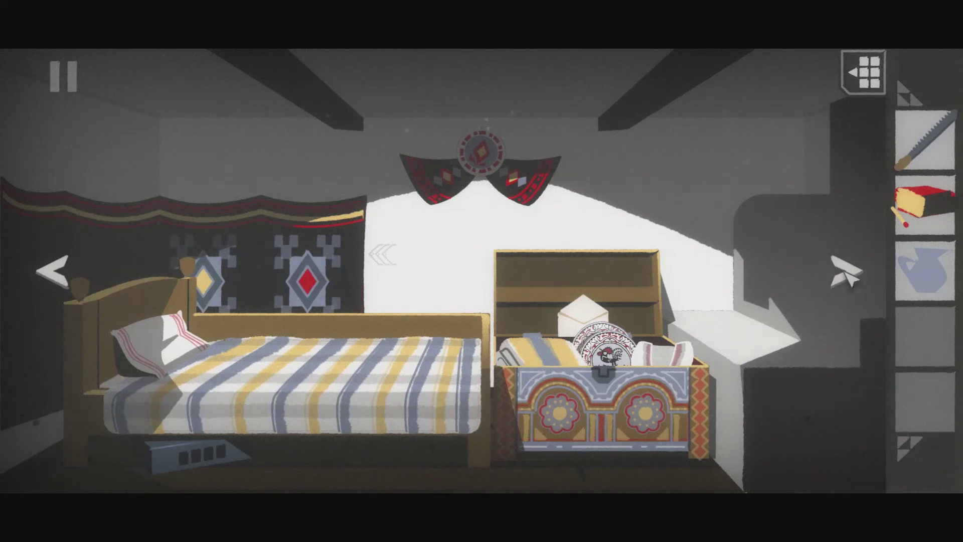
# Step: Walk through the house rooms back to the kitchen and examine its door
pyautogui.click(847, 273)
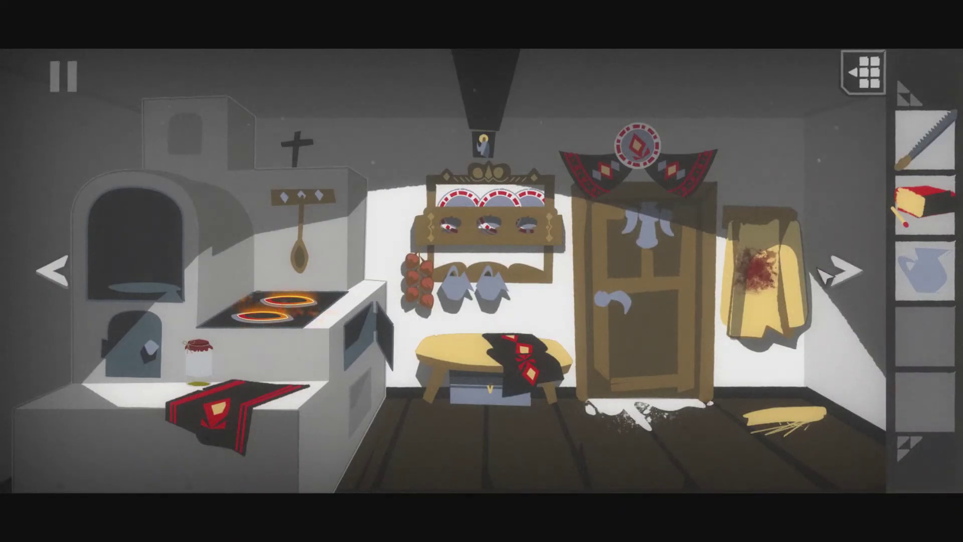
pyautogui.click(844, 272)
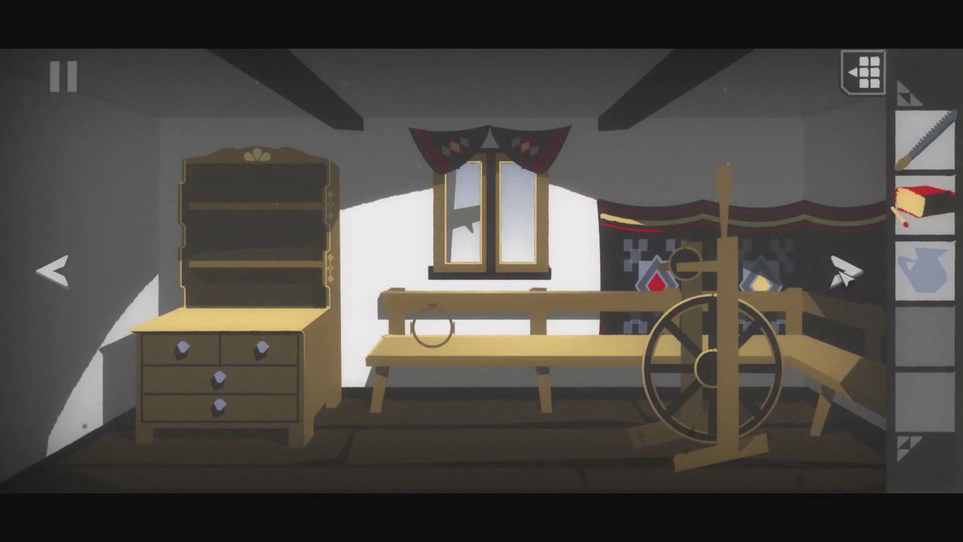
pyautogui.click(844, 272)
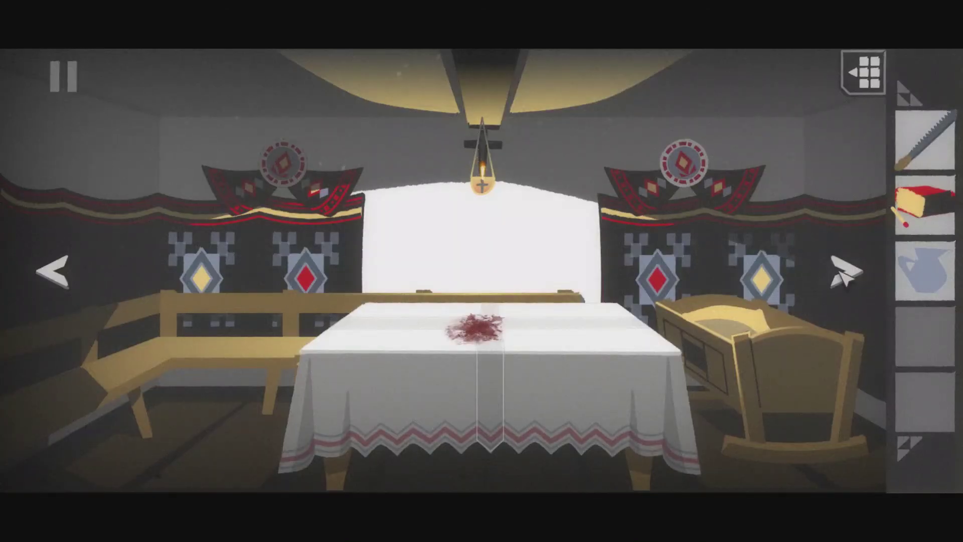
pyautogui.click(843, 273)
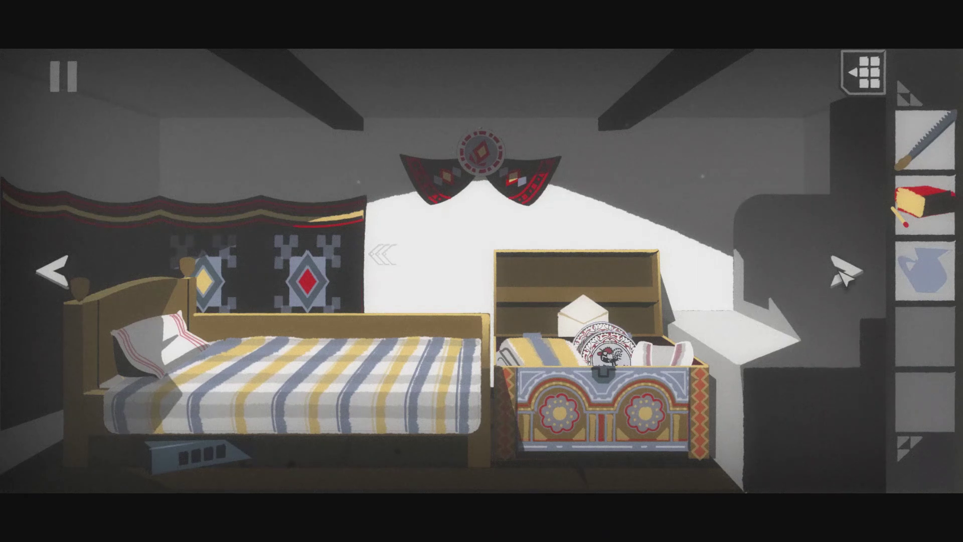
pyautogui.click(844, 273)
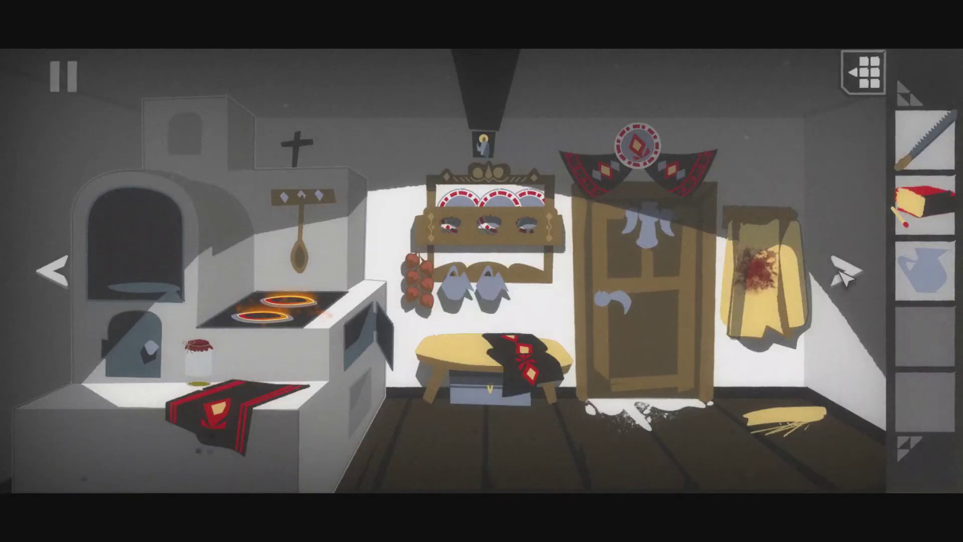
pyautogui.click(695, 281)
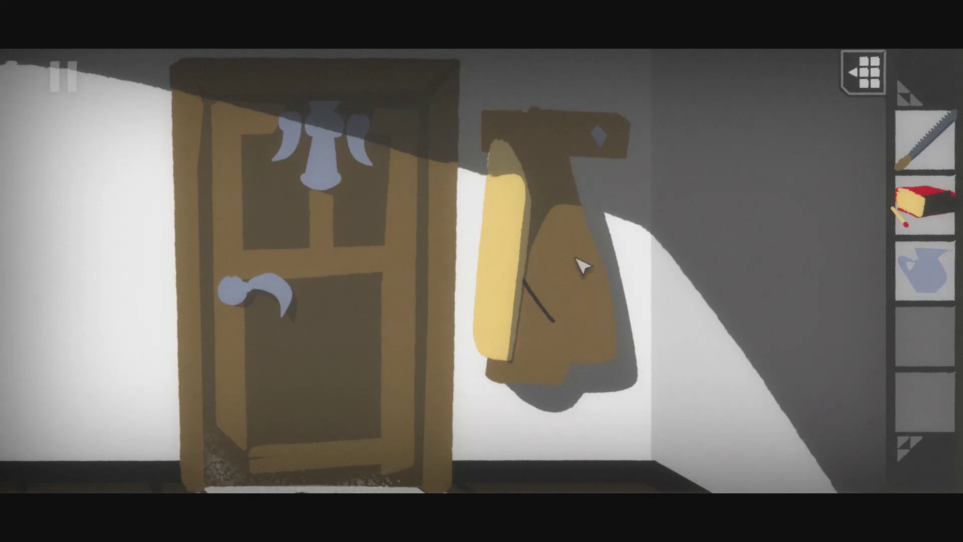
# Step: Drag the kitchen door handle down to swing the door open onto the snowy forest path
pyautogui.moveTo(284, 272); pyautogui.dragTo(263, 327)
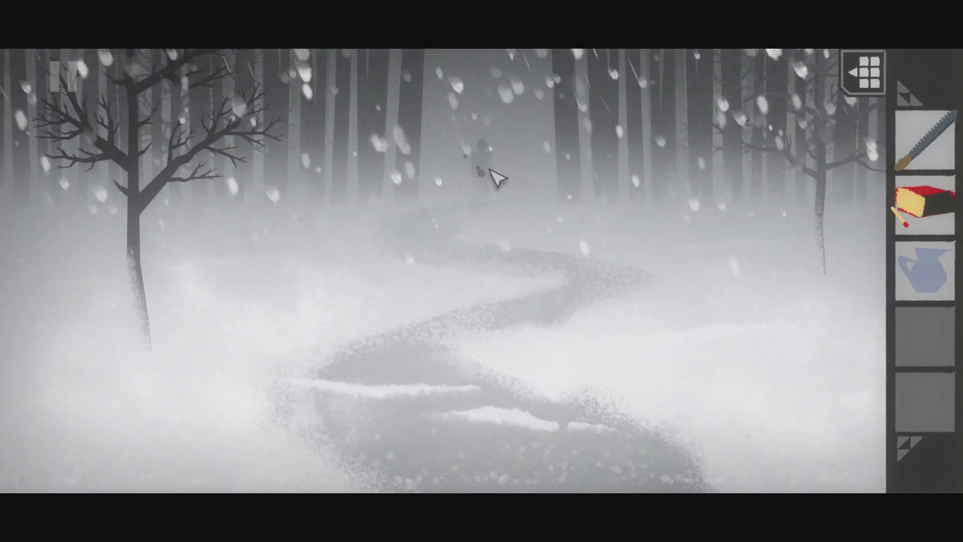
# Step: Inspect the faint figure on the snowy forest path
pyautogui.click(491, 175)
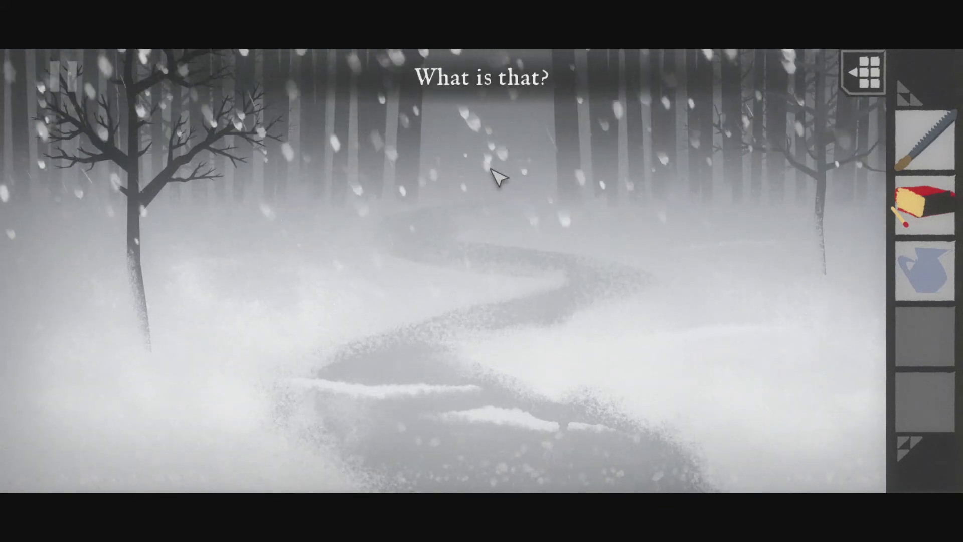